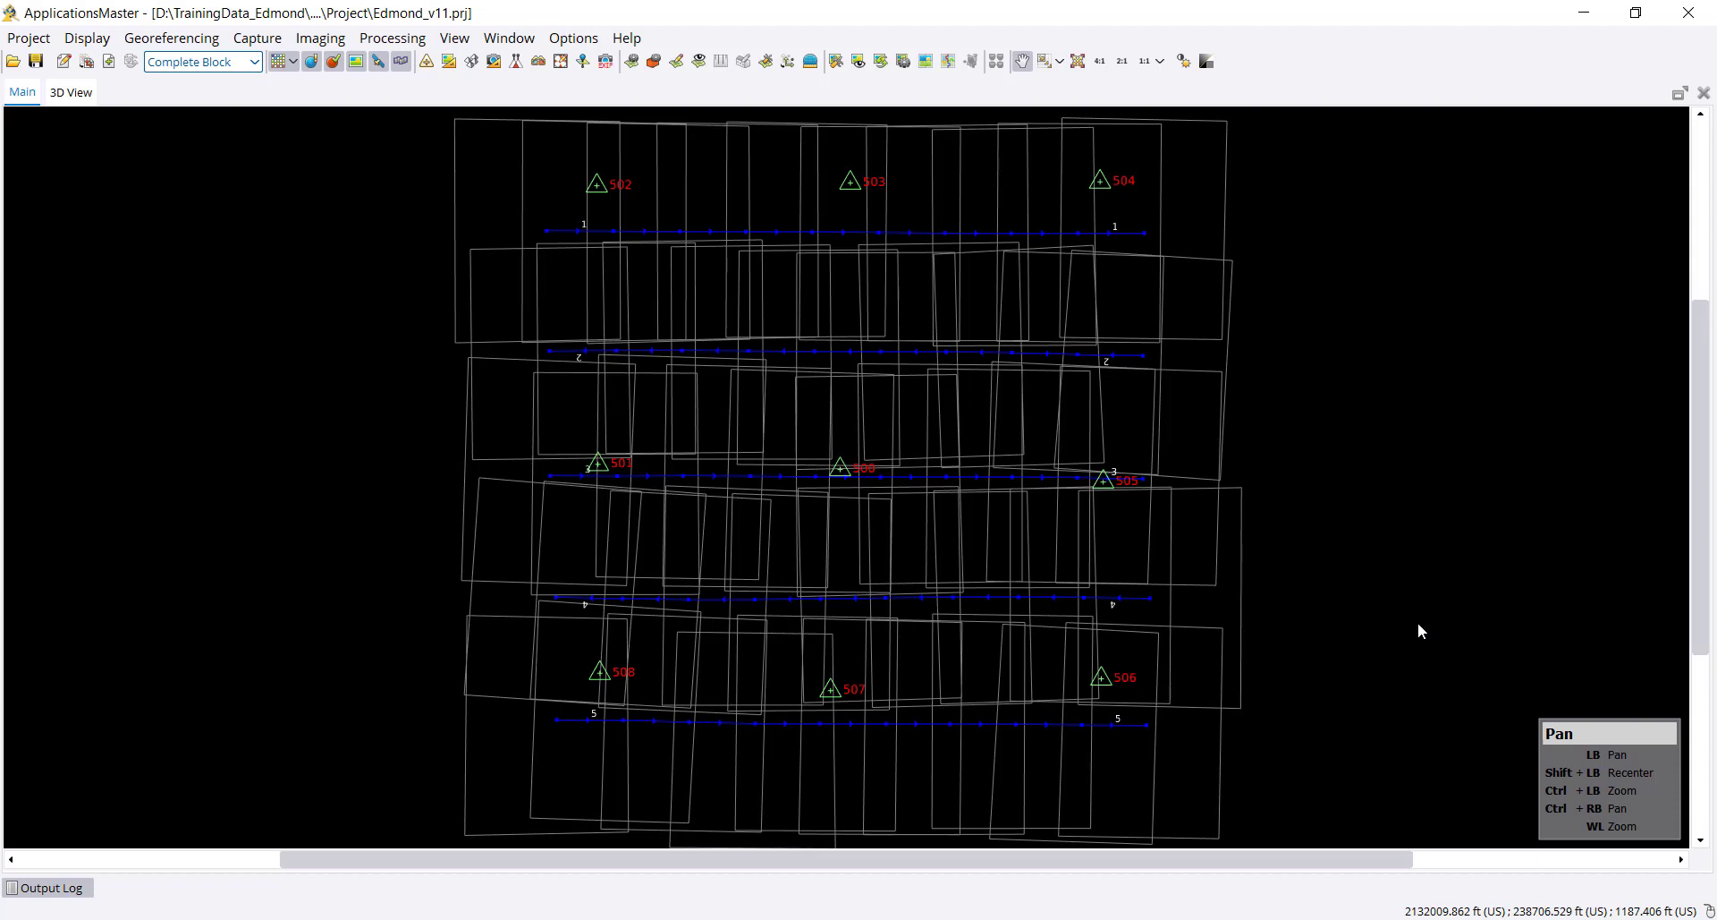
From Help, open the English MATCH-3DX reference manual at section 7.5, Parameter Override – MATCH.status.
{"action": "left_click", "coordinate": [627, 38]}
{"action": "mouse_move", "coordinate": [702, 117]}
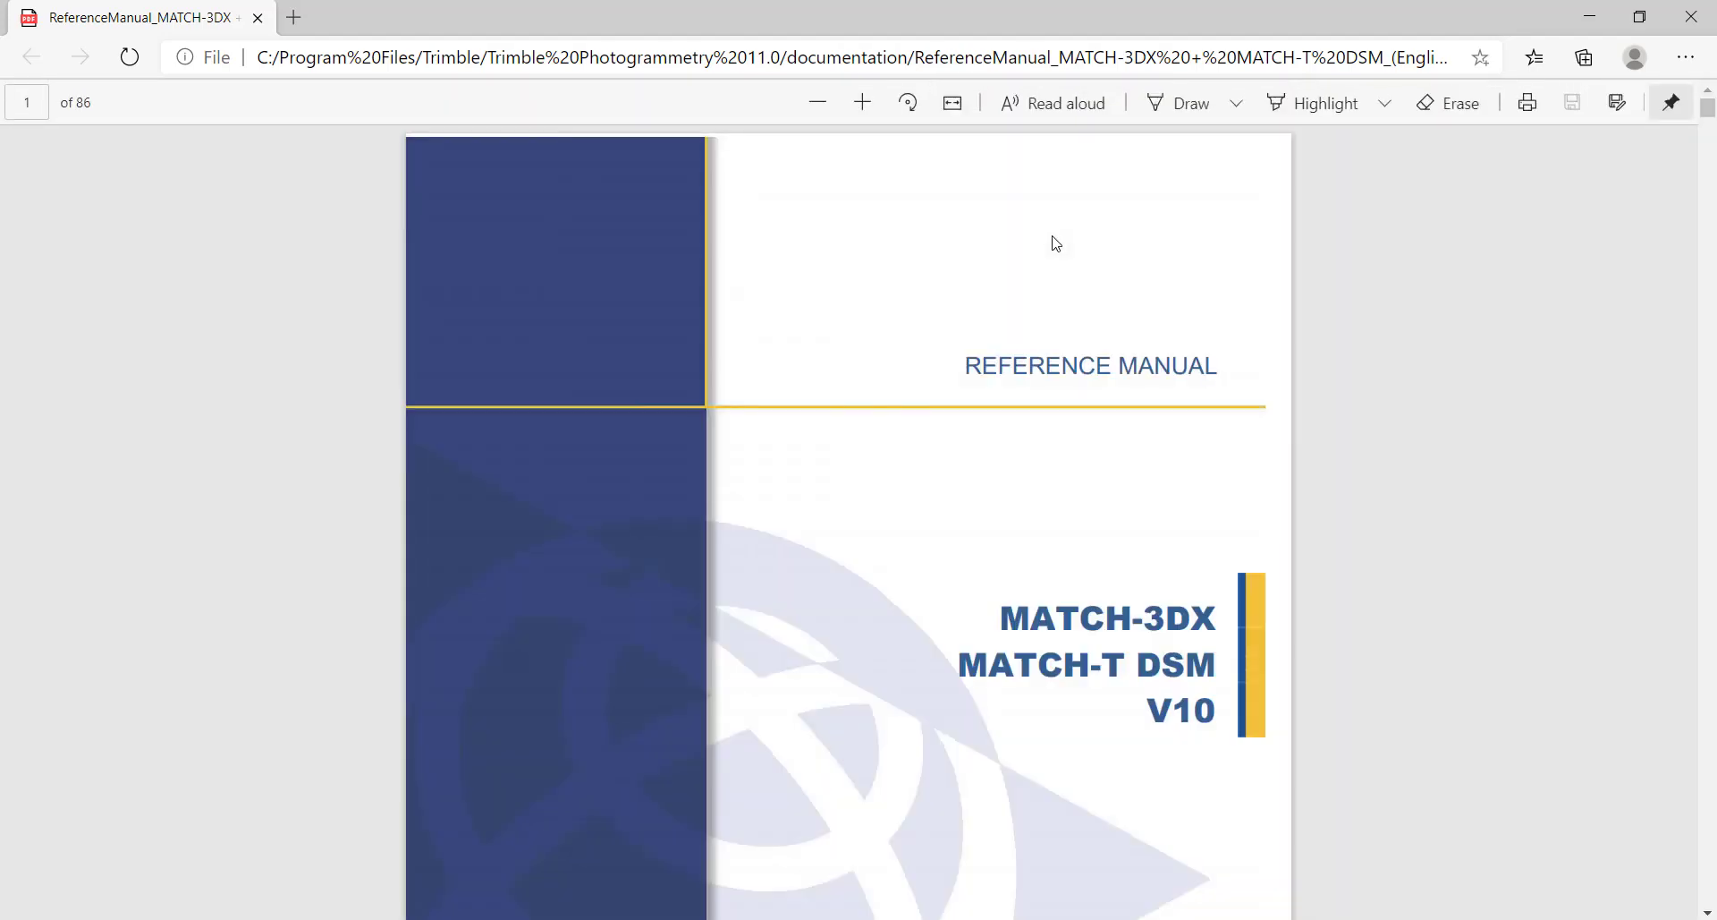
{"action": "scroll", "coordinate": [964, 460], "scroll_direction": "down", "scroll_amount": 10}
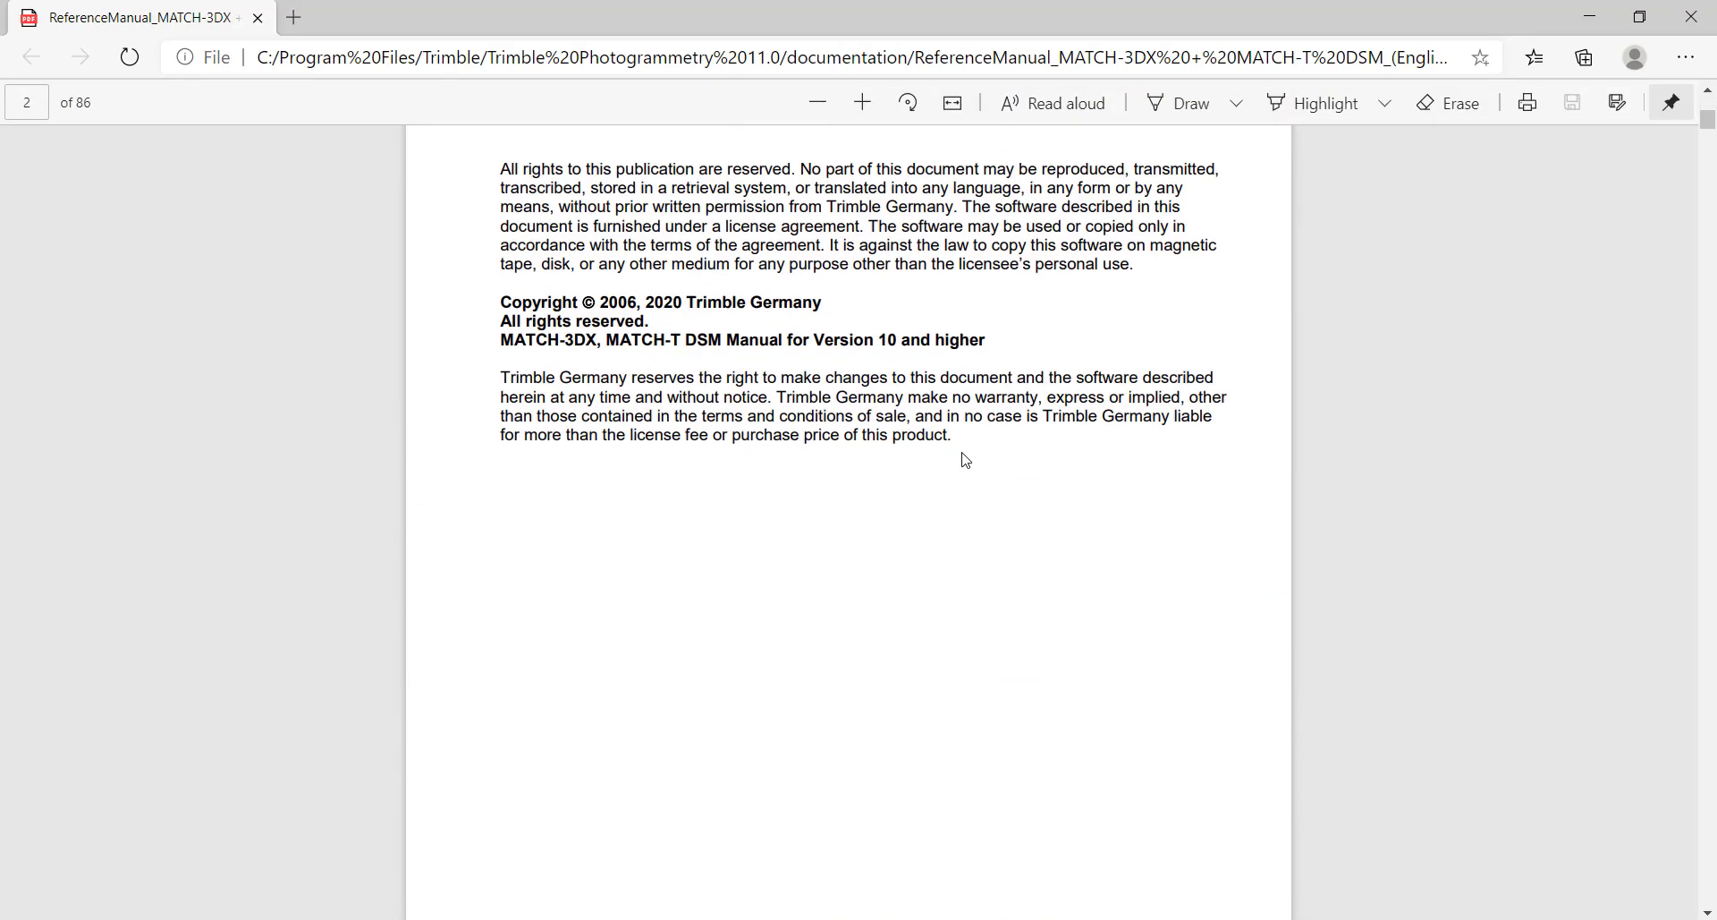
{"action": "scroll", "coordinate": [964, 459], "scroll_direction": "down", "scroll_amount": 15}
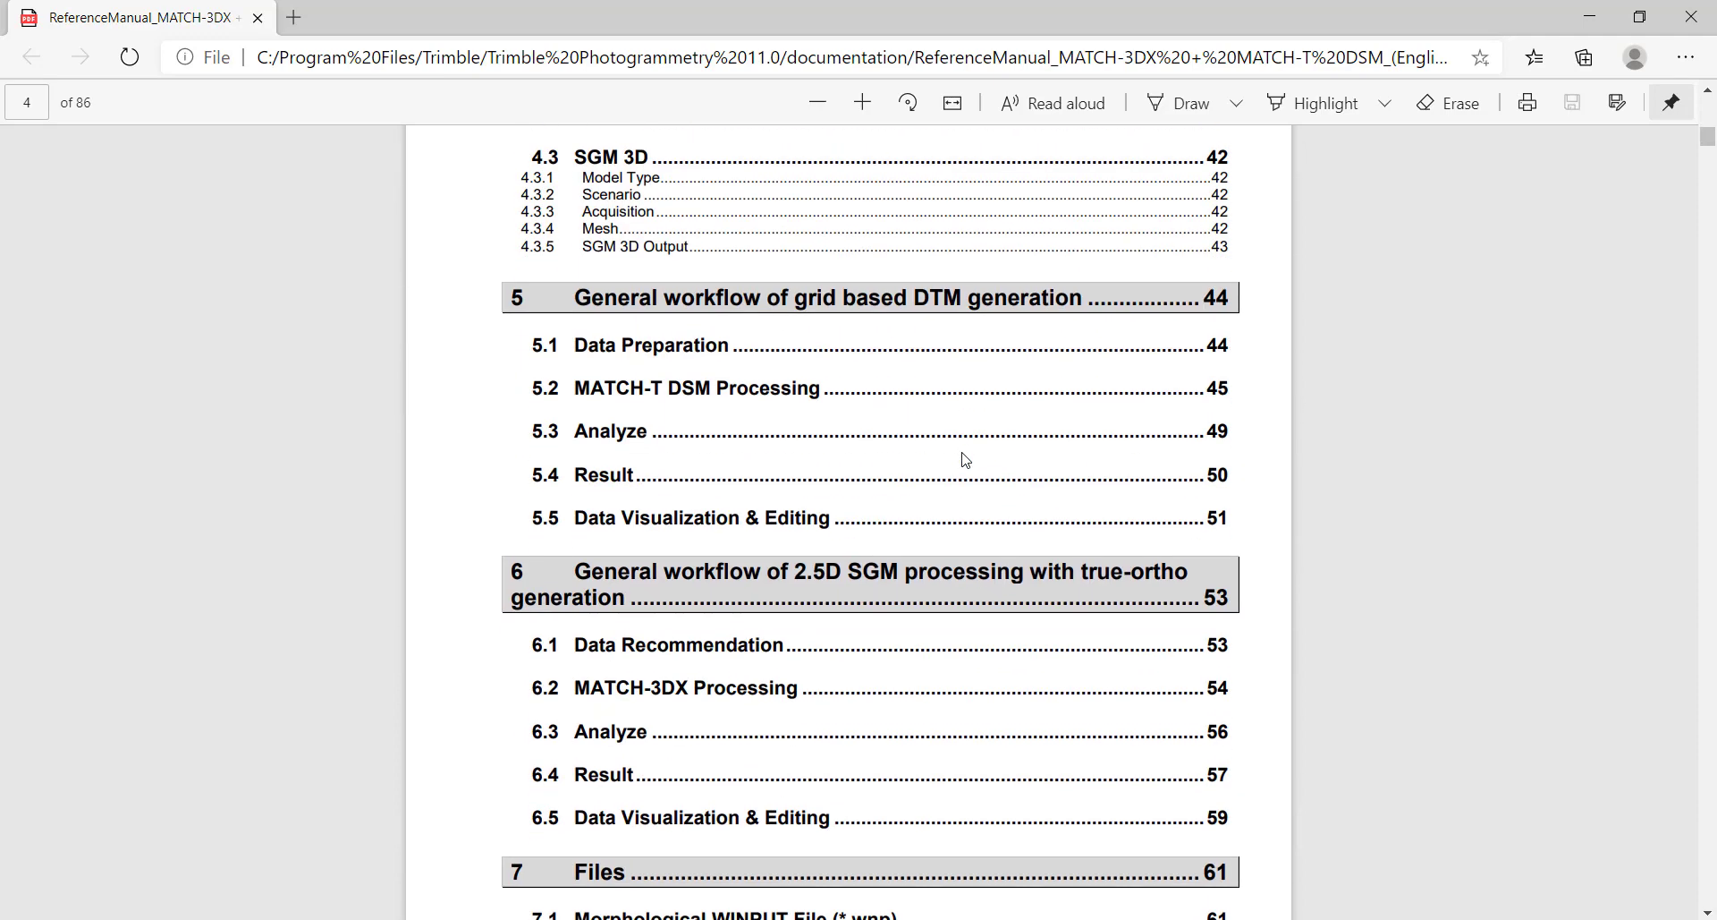
{"action": "scroll", "coordinate": [962, 460], "scroll_direction": "down", "scroll_amount": 5}
{"action": "scroll", "coordinate": [946, 502], "scroll_direction": "down", "scroll_amount": 3}
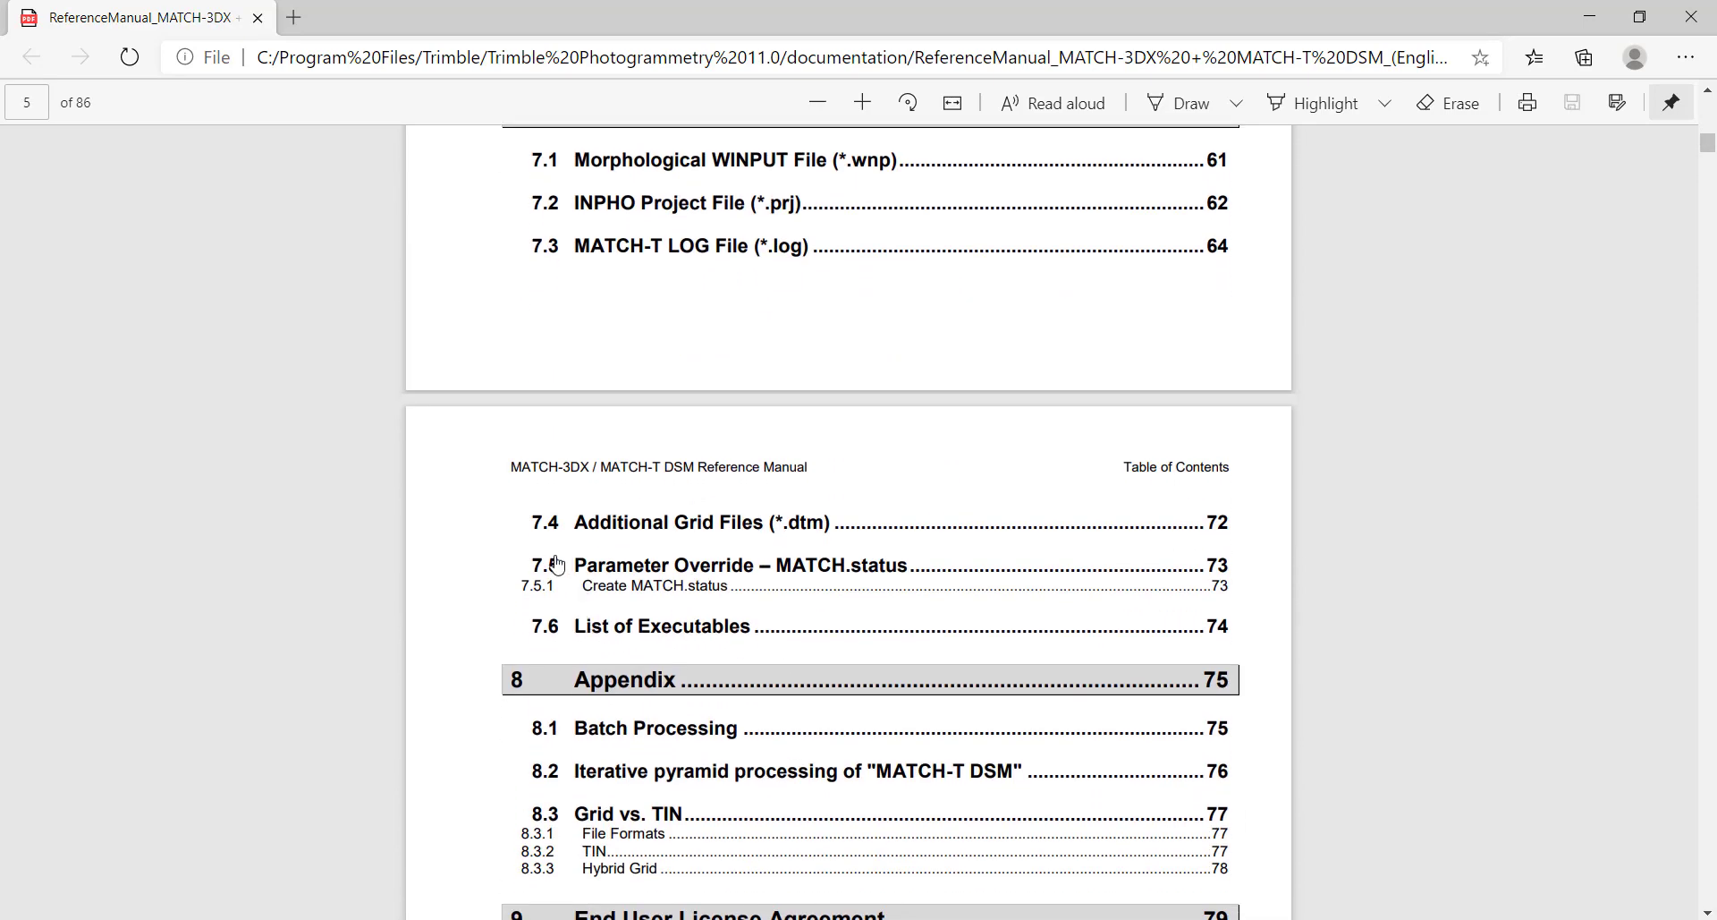
{"action": "left_click", "coordinate": [822, 564]}
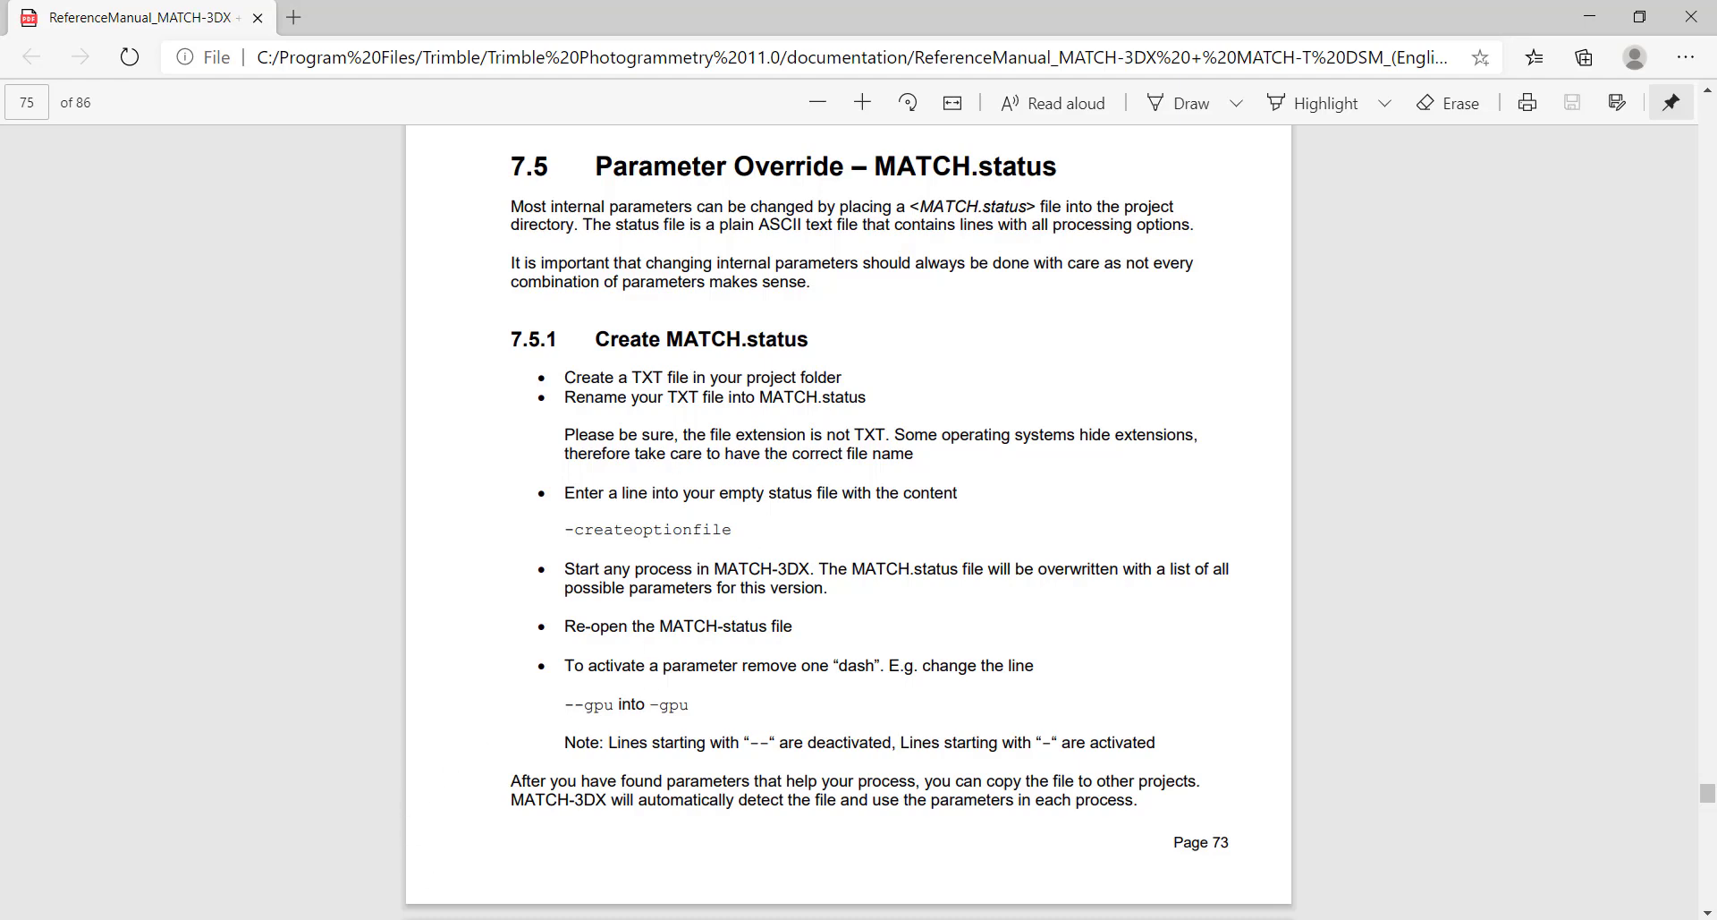
Switch back to ApplicationsMaster showing the Edmond_v11 project's image block.
{"action": "left_click", "coordinate": [528, 917]}
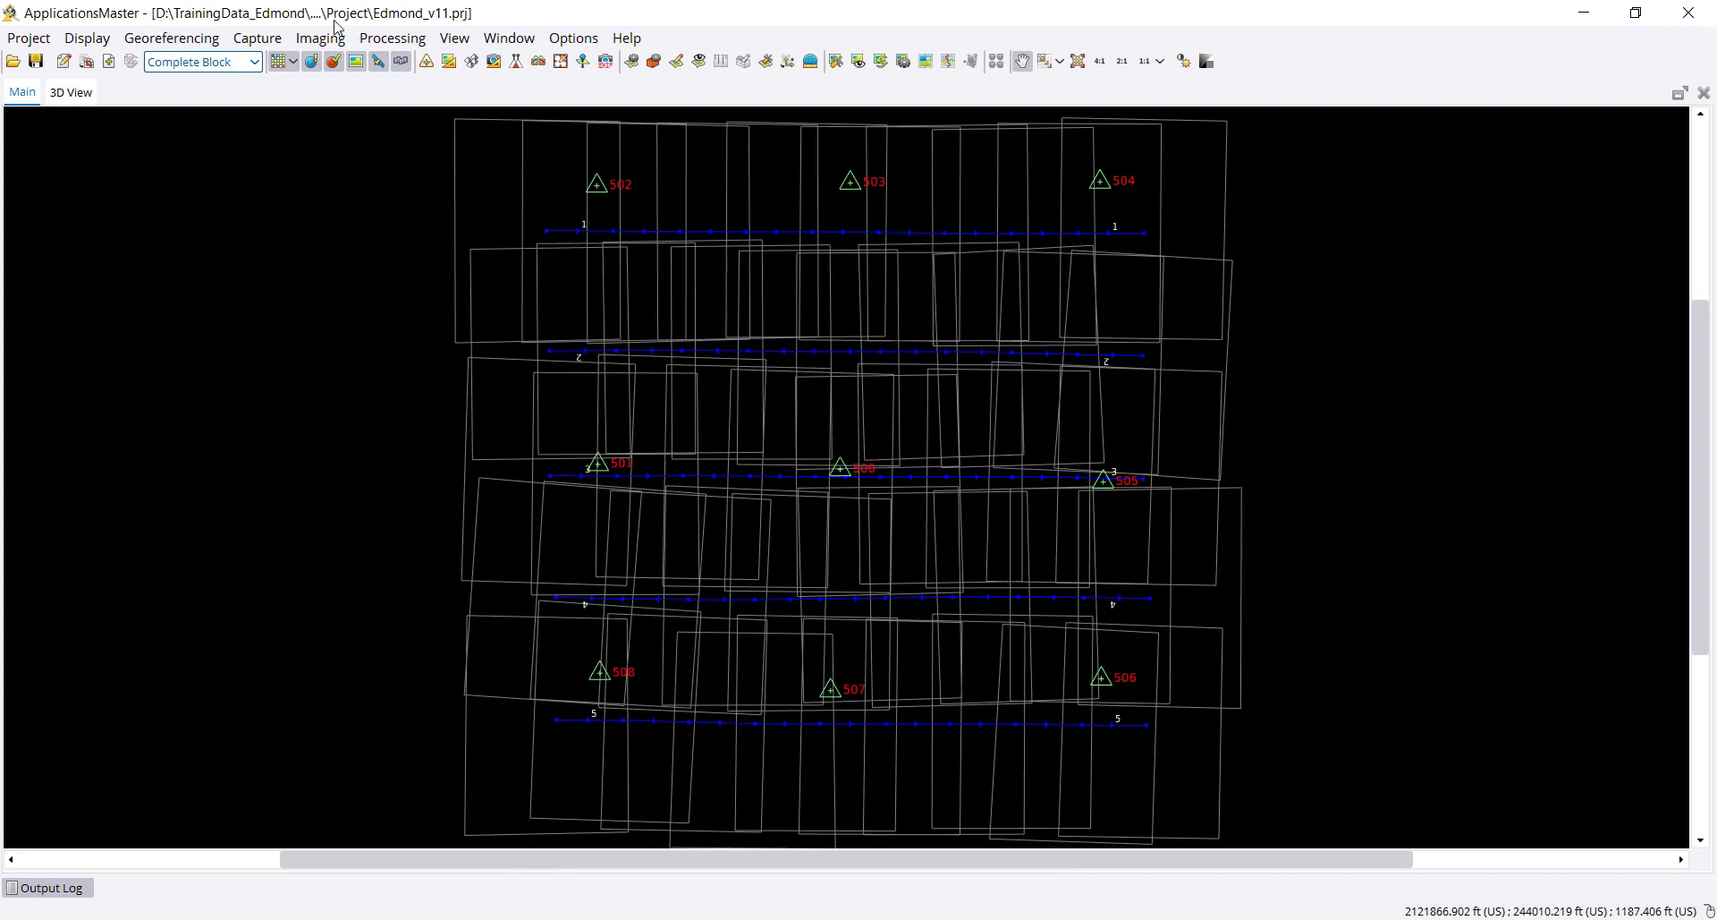
In the Edmond Project folder, create a new text document renamed MATCH.status, accepting the extension change.
{"action": "key", "text": "alt+Tab"}
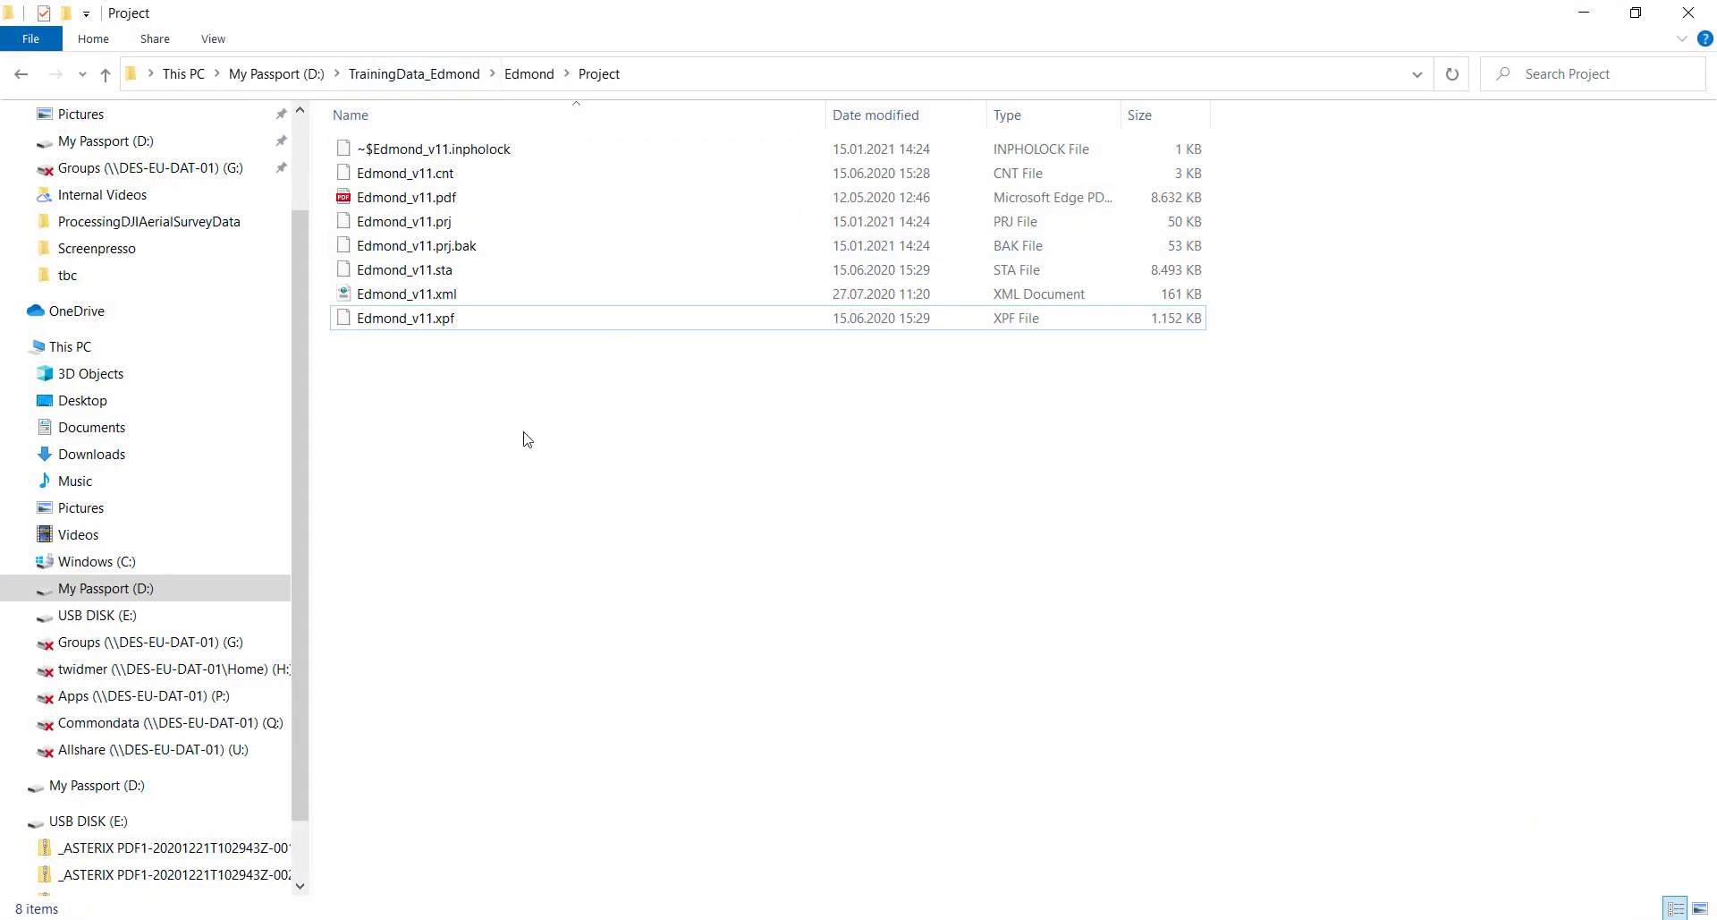
{"action": "right_click", "coordinate": [451, 384]}
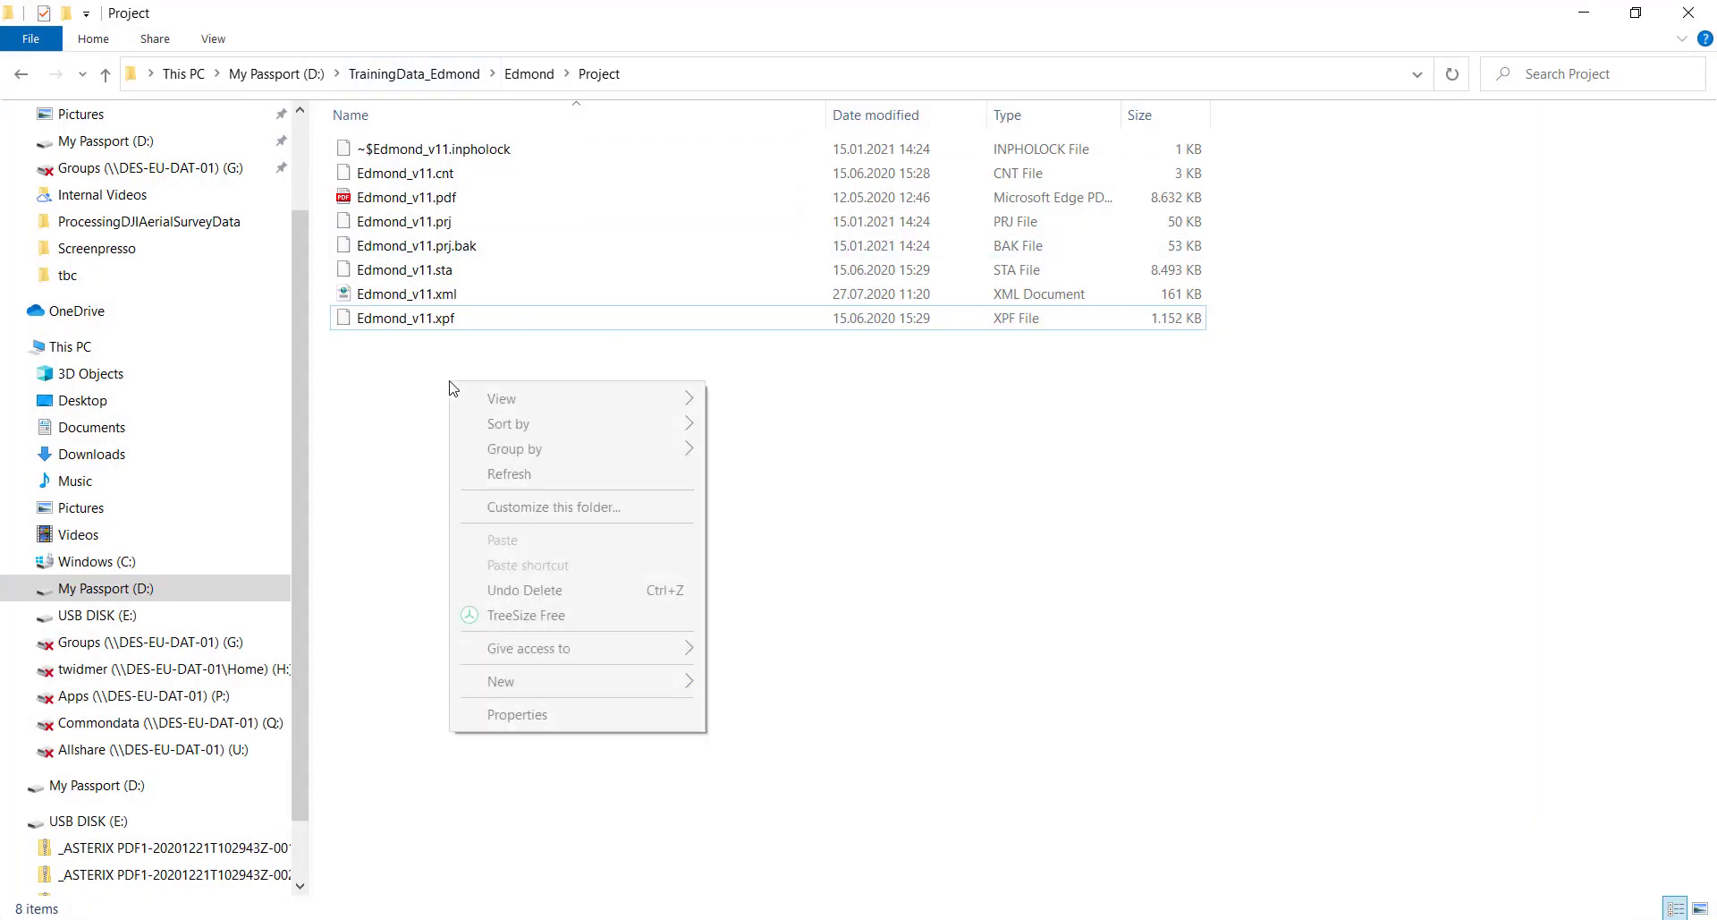
{"action": "mouse_move", "coordinate": [512, 684]}
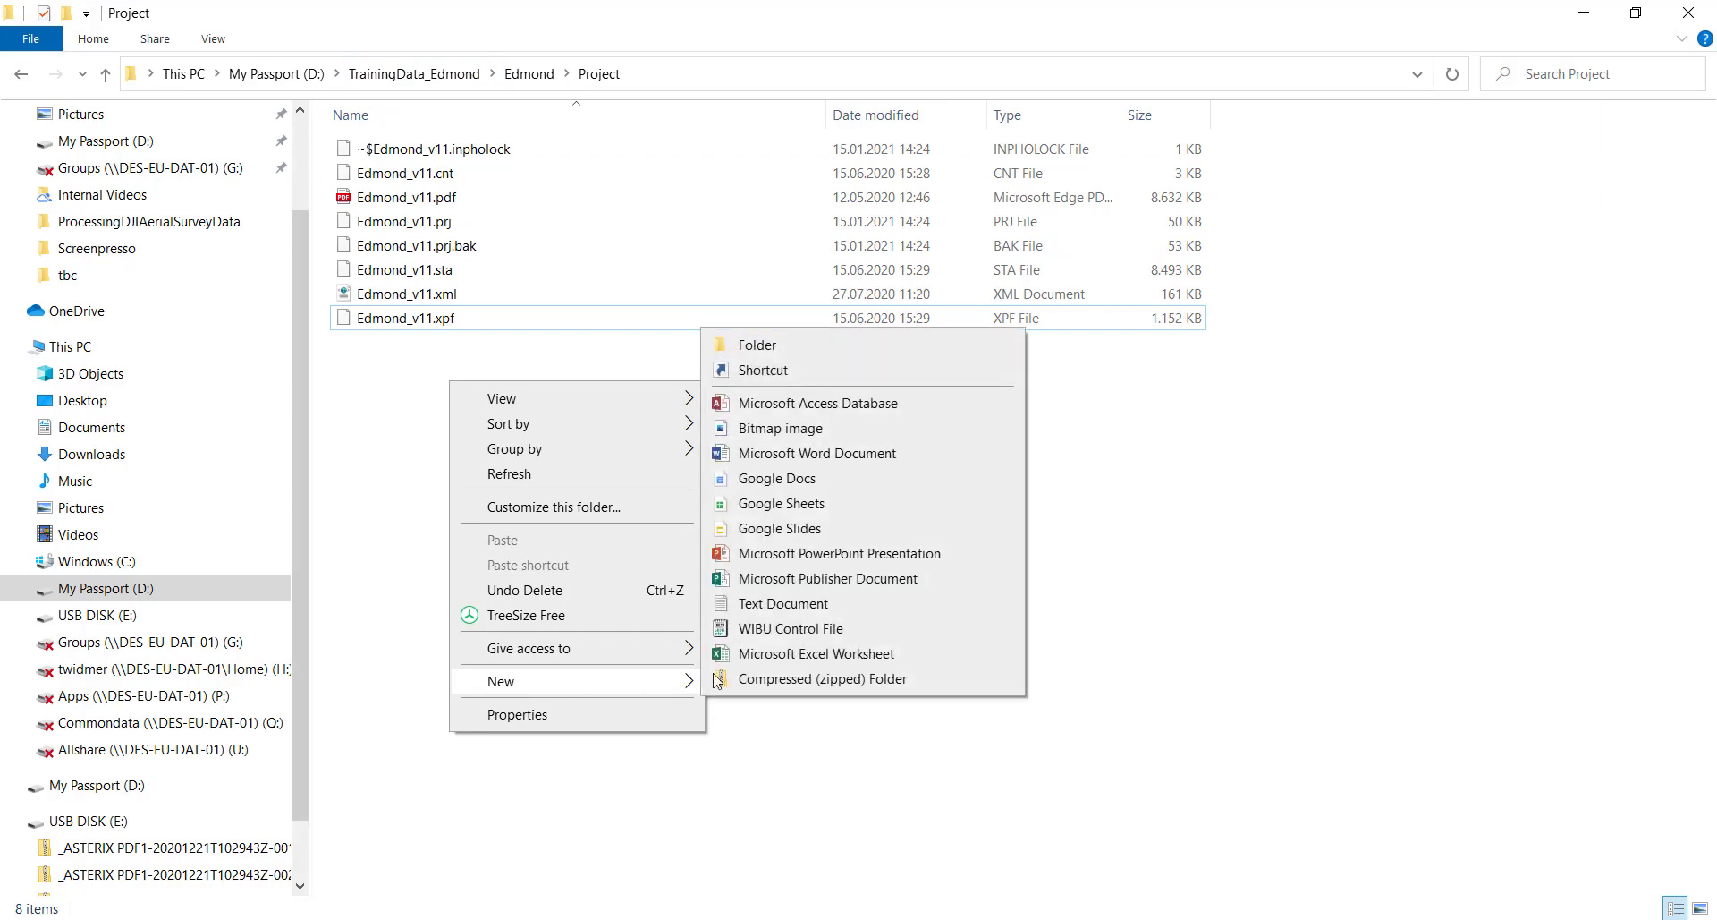
{"action": "left_click", "coordinate": [760, 605]}
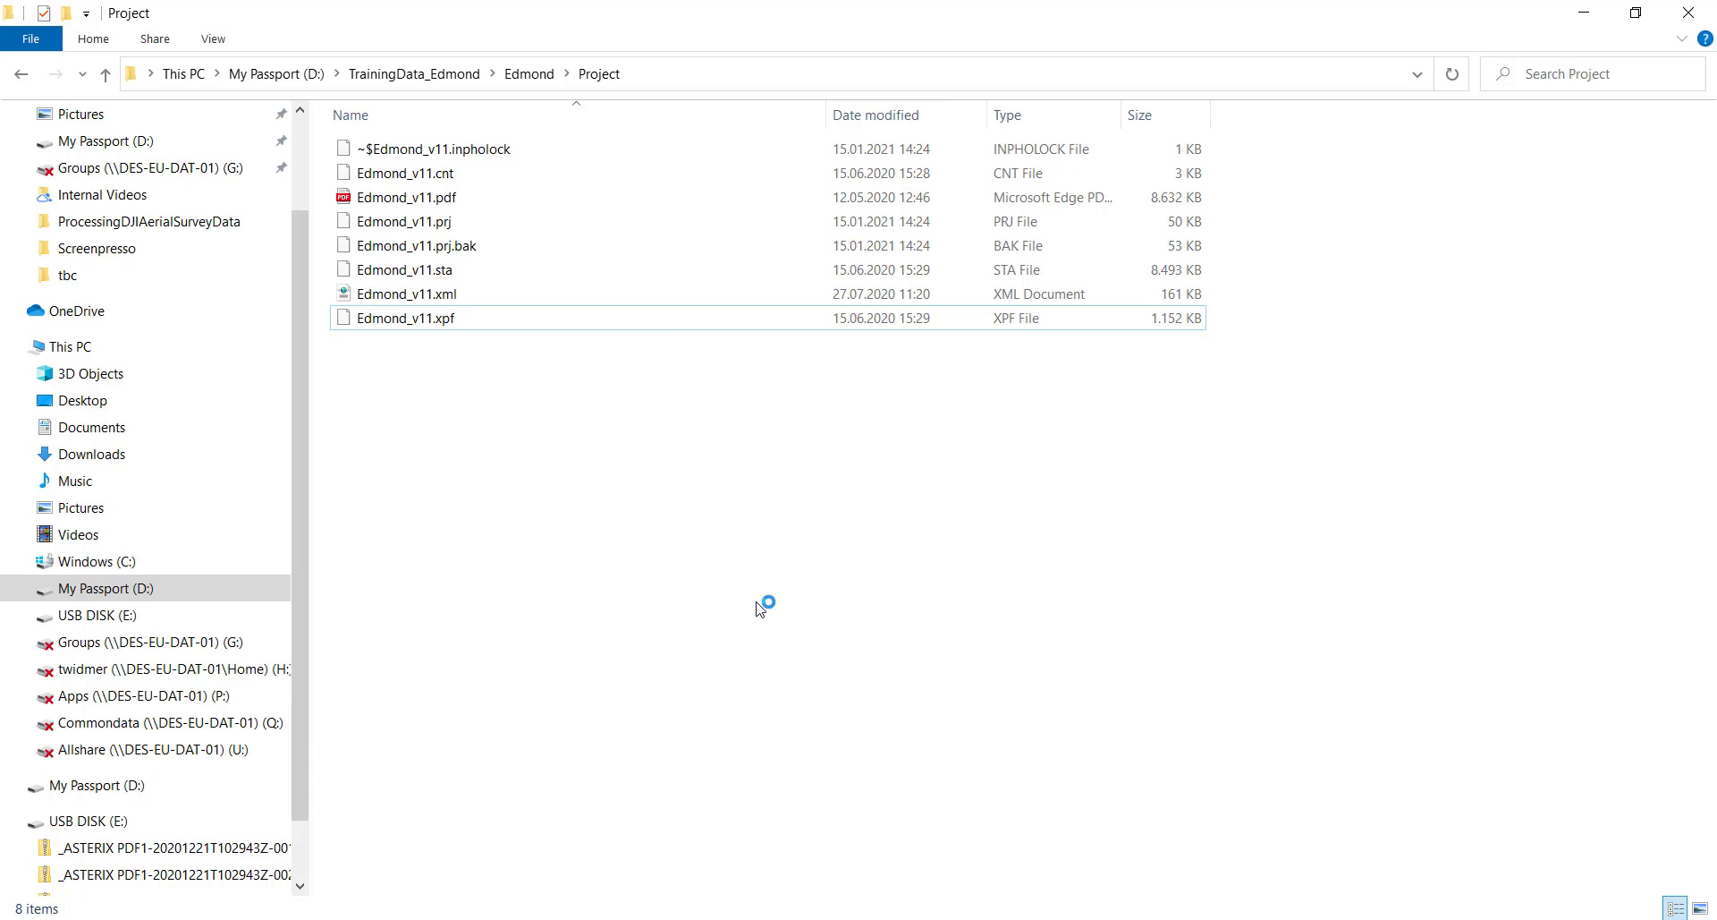
{"action": "type", "text": "MATCH.txt"}
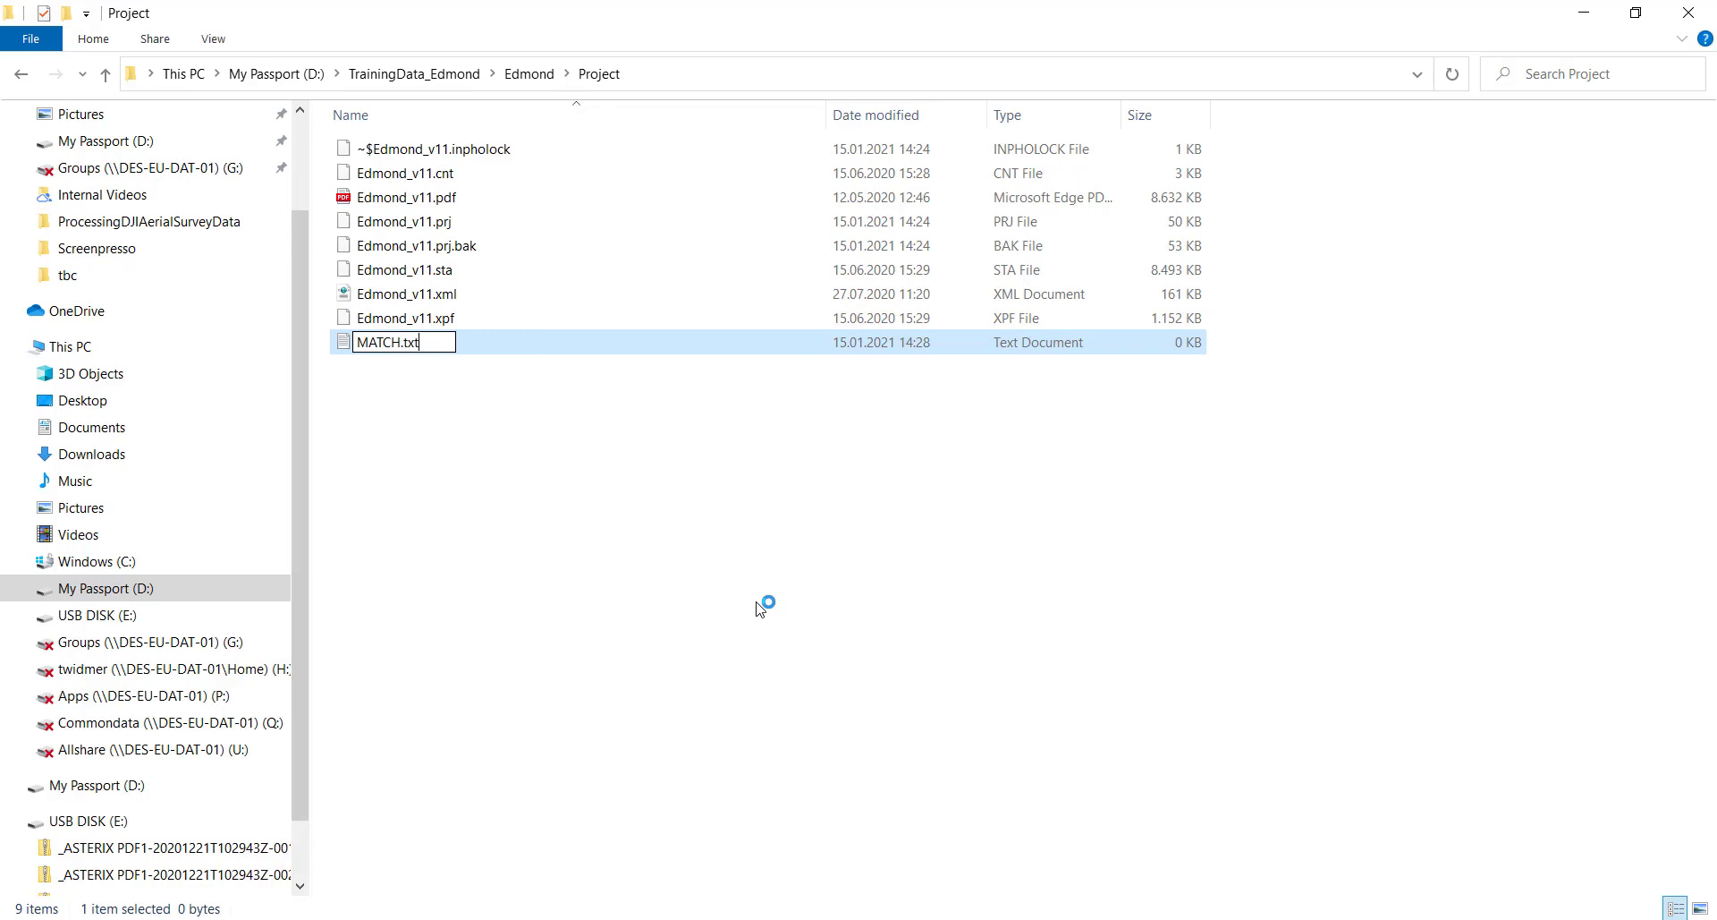
{"action": "key", "text": "BackSpace"}
{"action": "key", "text": "BackSpace"}
{"action": "key", "text": "BackSpace"}
{"action": "type", "text": "status"}
{"action": "key", "text": "Return"}
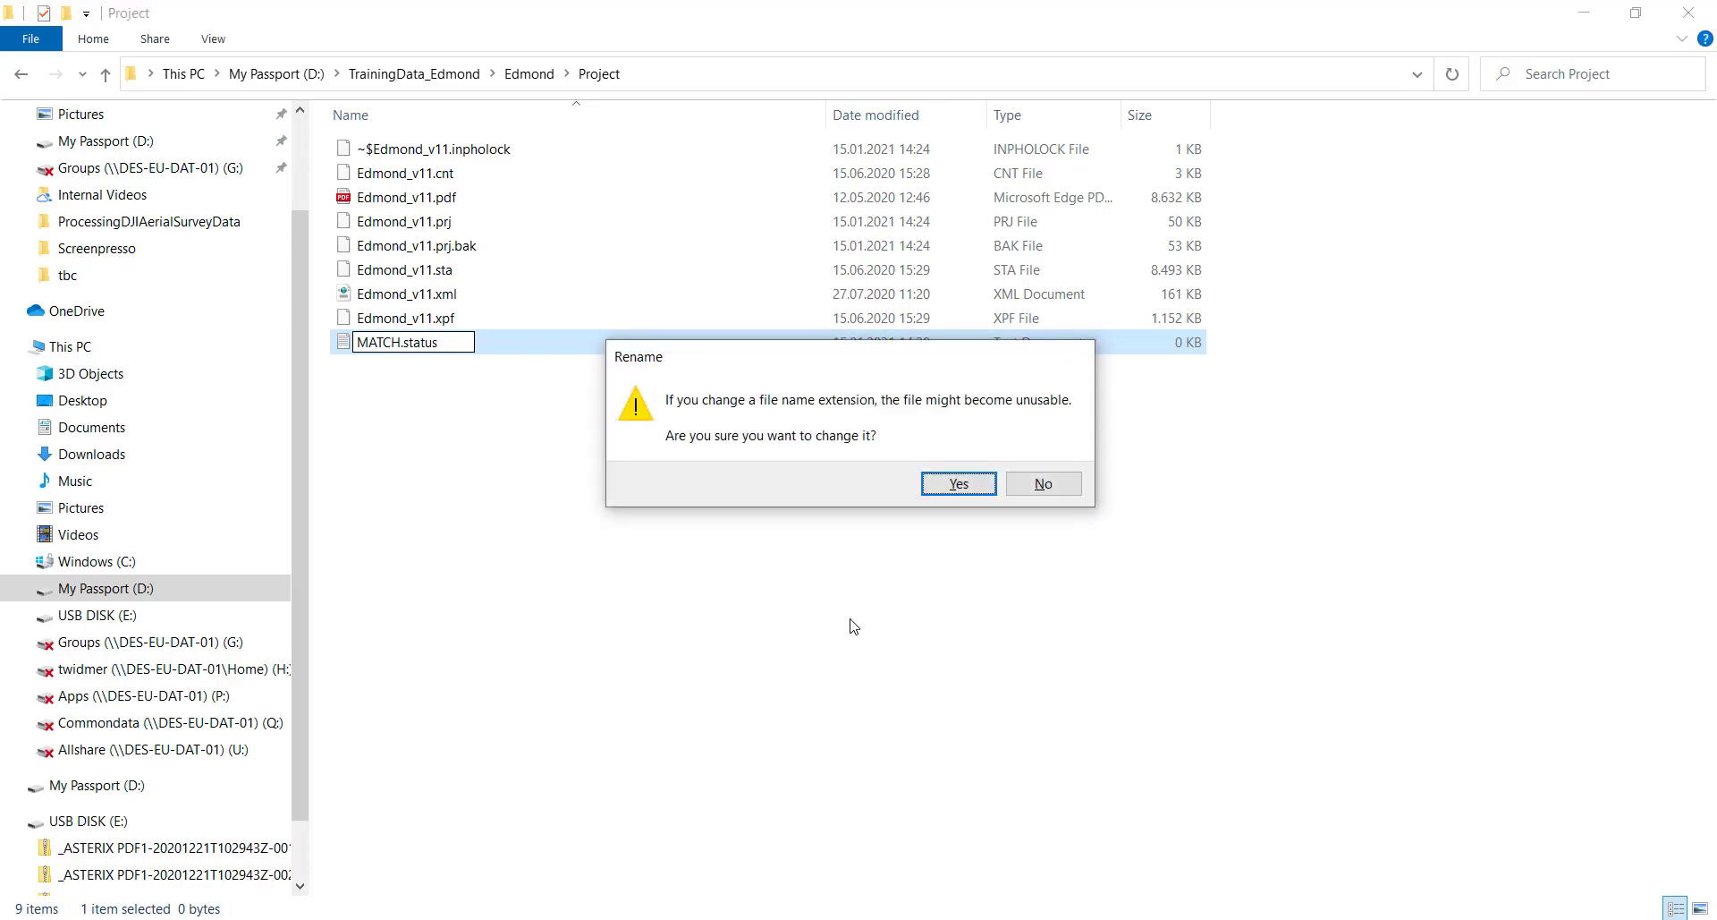
{"action": "left_click", "coordinate": [955, 488]}
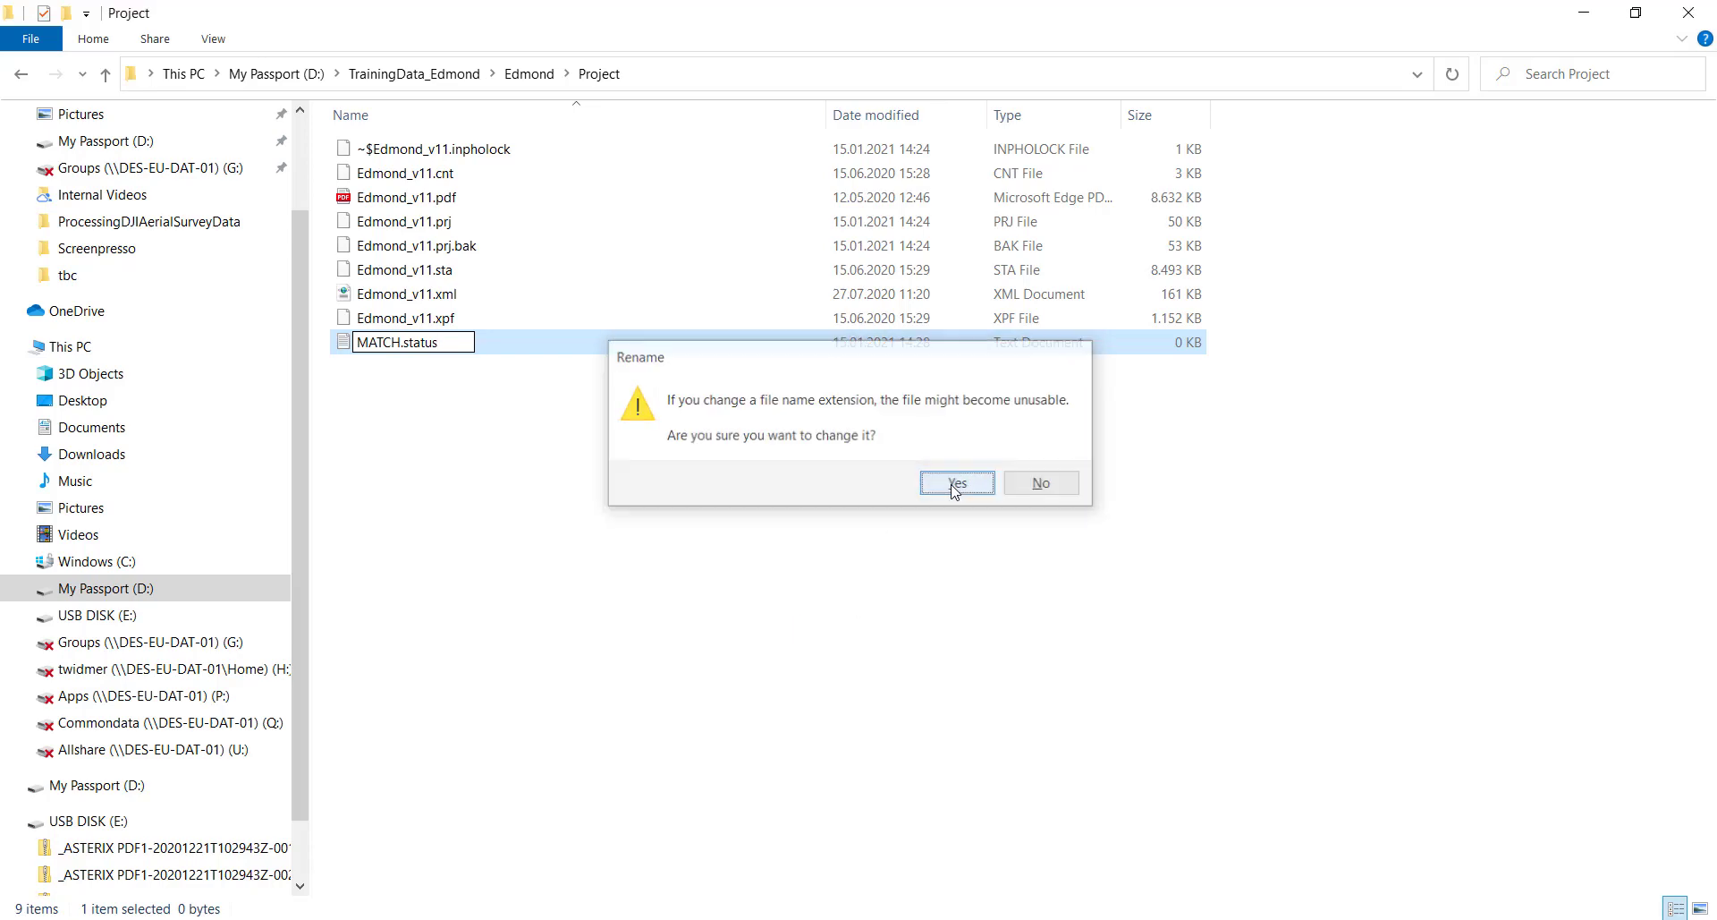
Edit MATCH.status in Notepad++, enter the line -createoptionfile and save it.
{"action": "right_click", "coordinate": [400, 347]}
{"action": "left_click", "coordinate": [497, 453]}
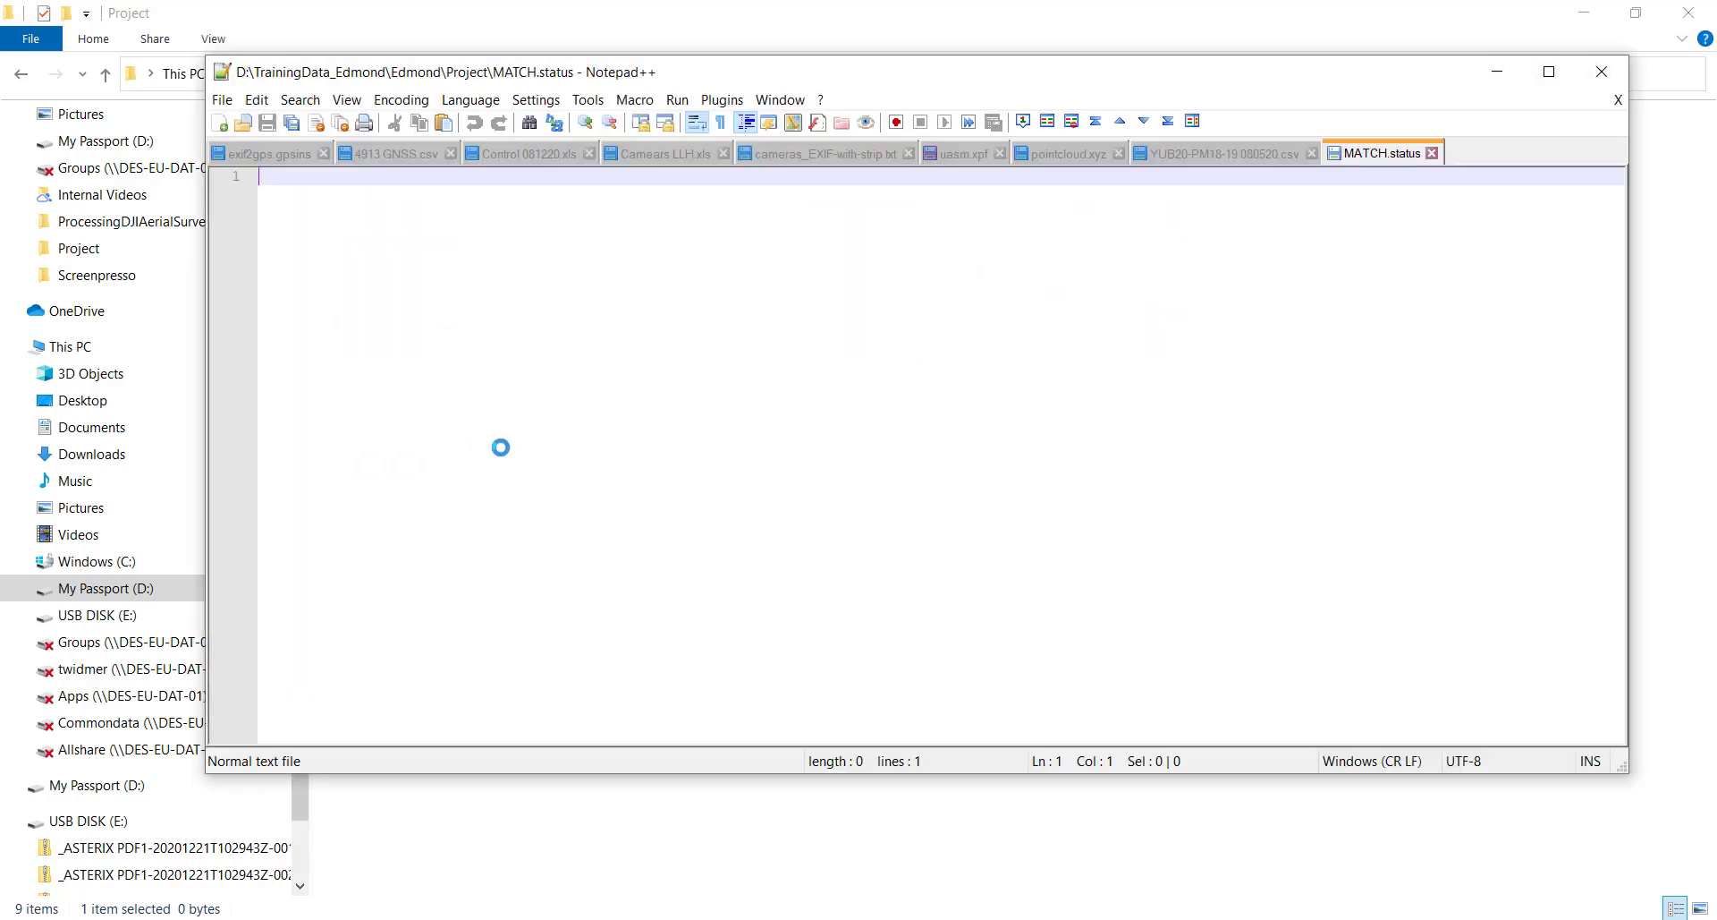
{"action": "type", "text": "-createoptionfile"}
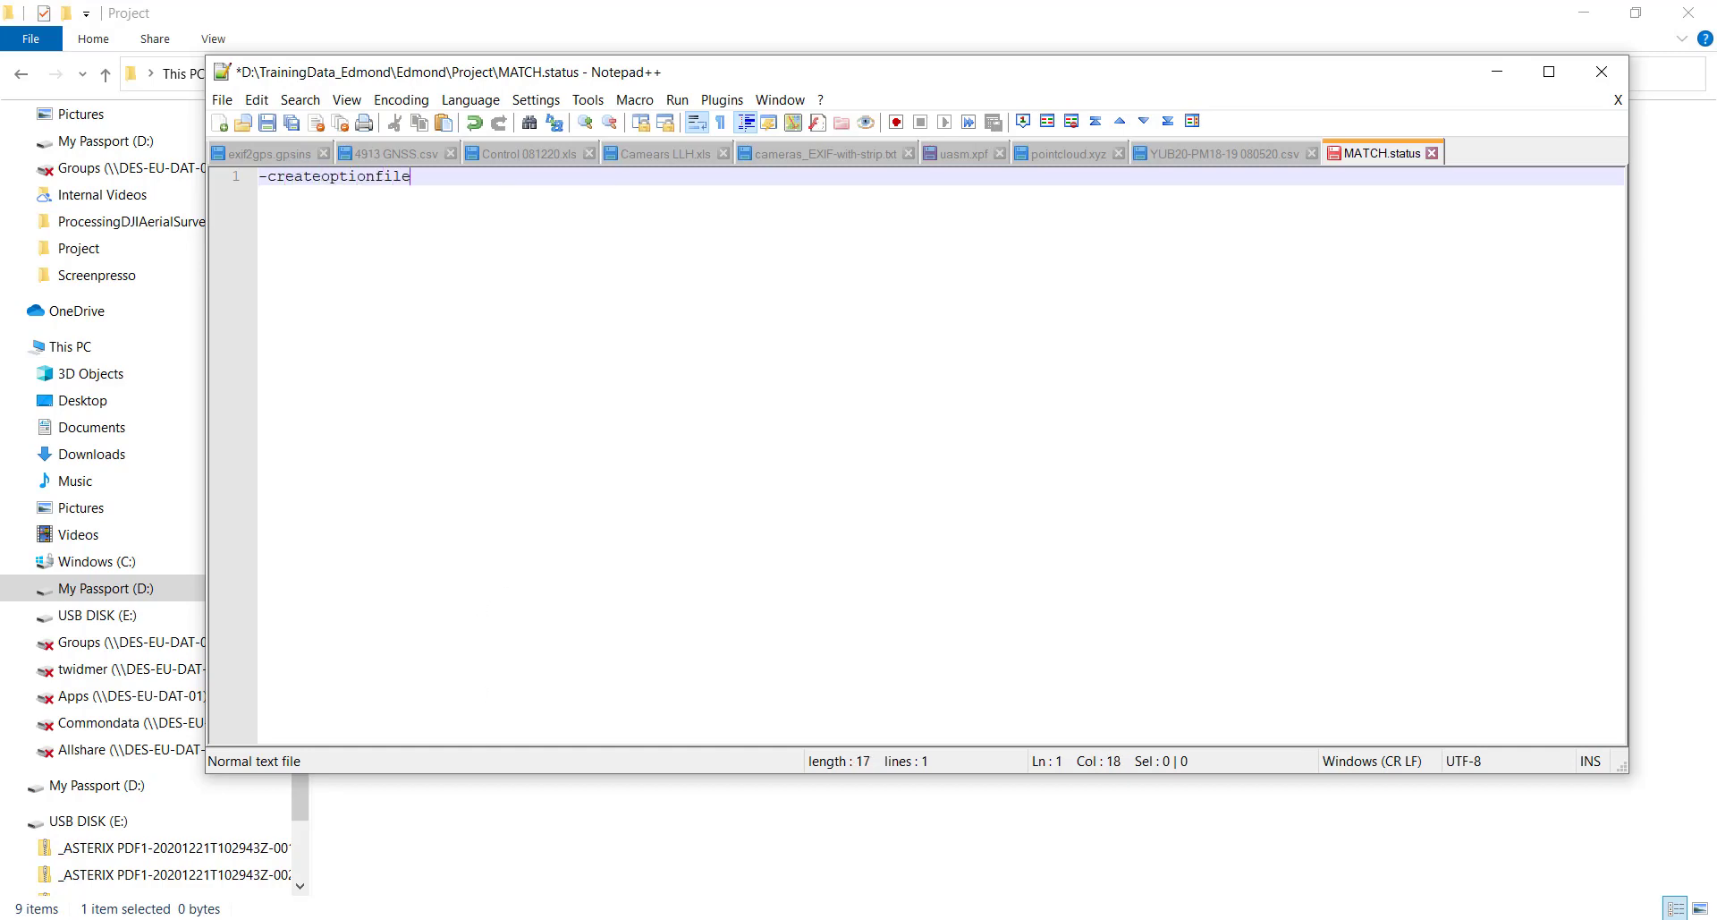
{"action": "left_click", "coordinate": [528, 918]}
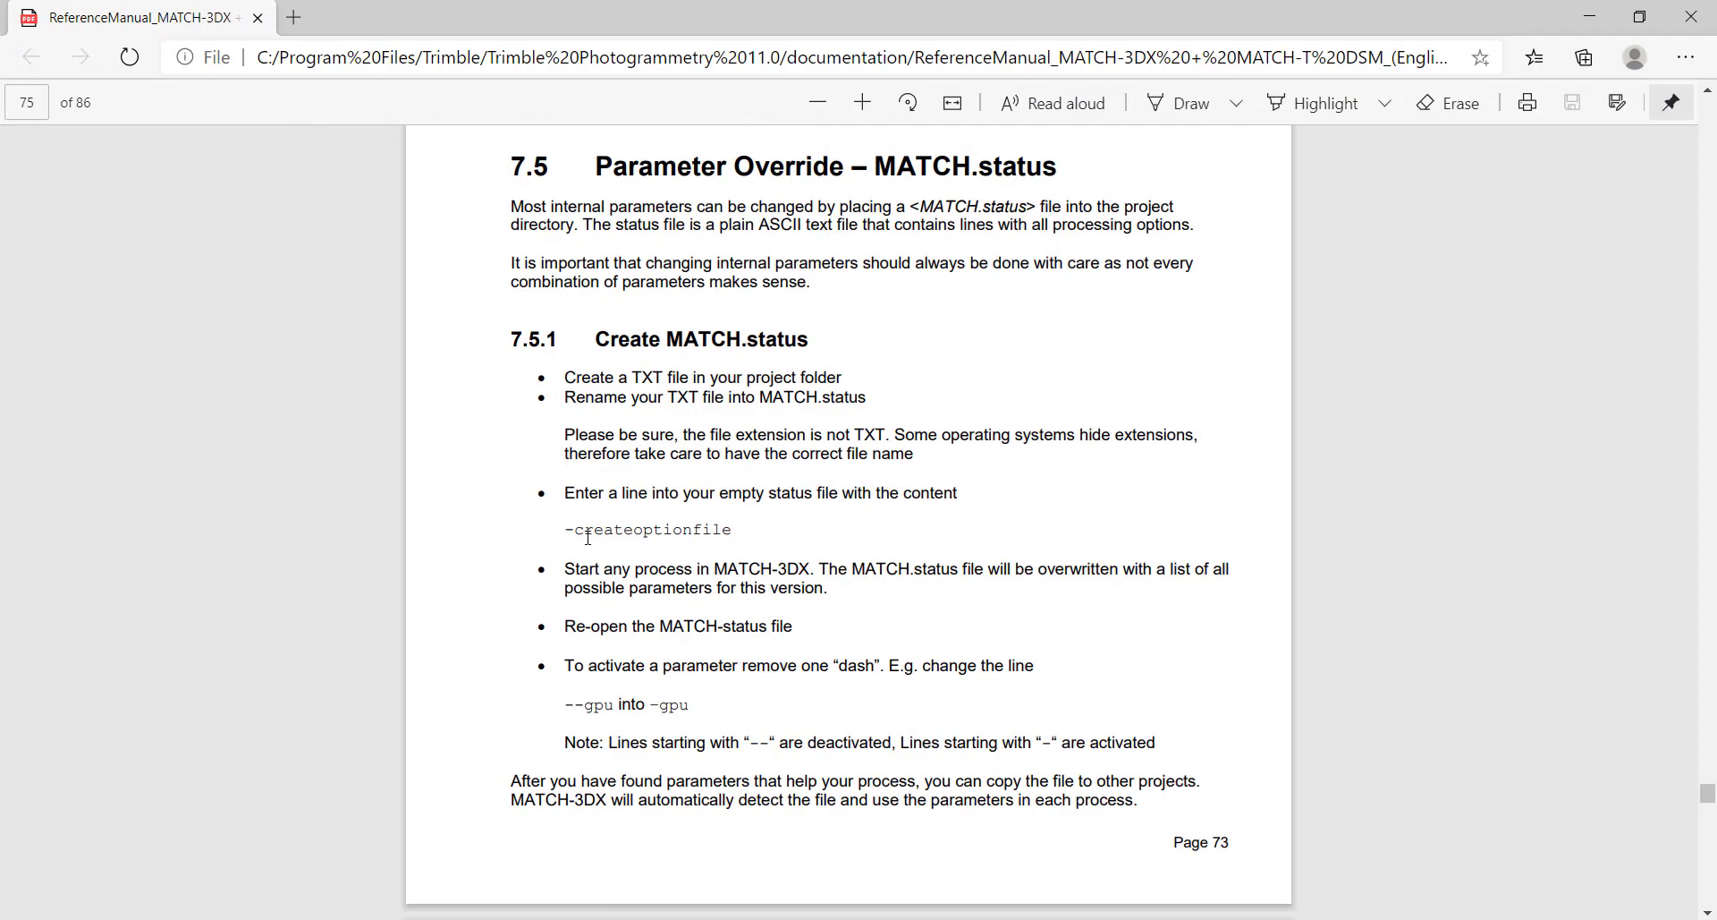
{"action": "left_click", "coordinate": [1589, 16]}
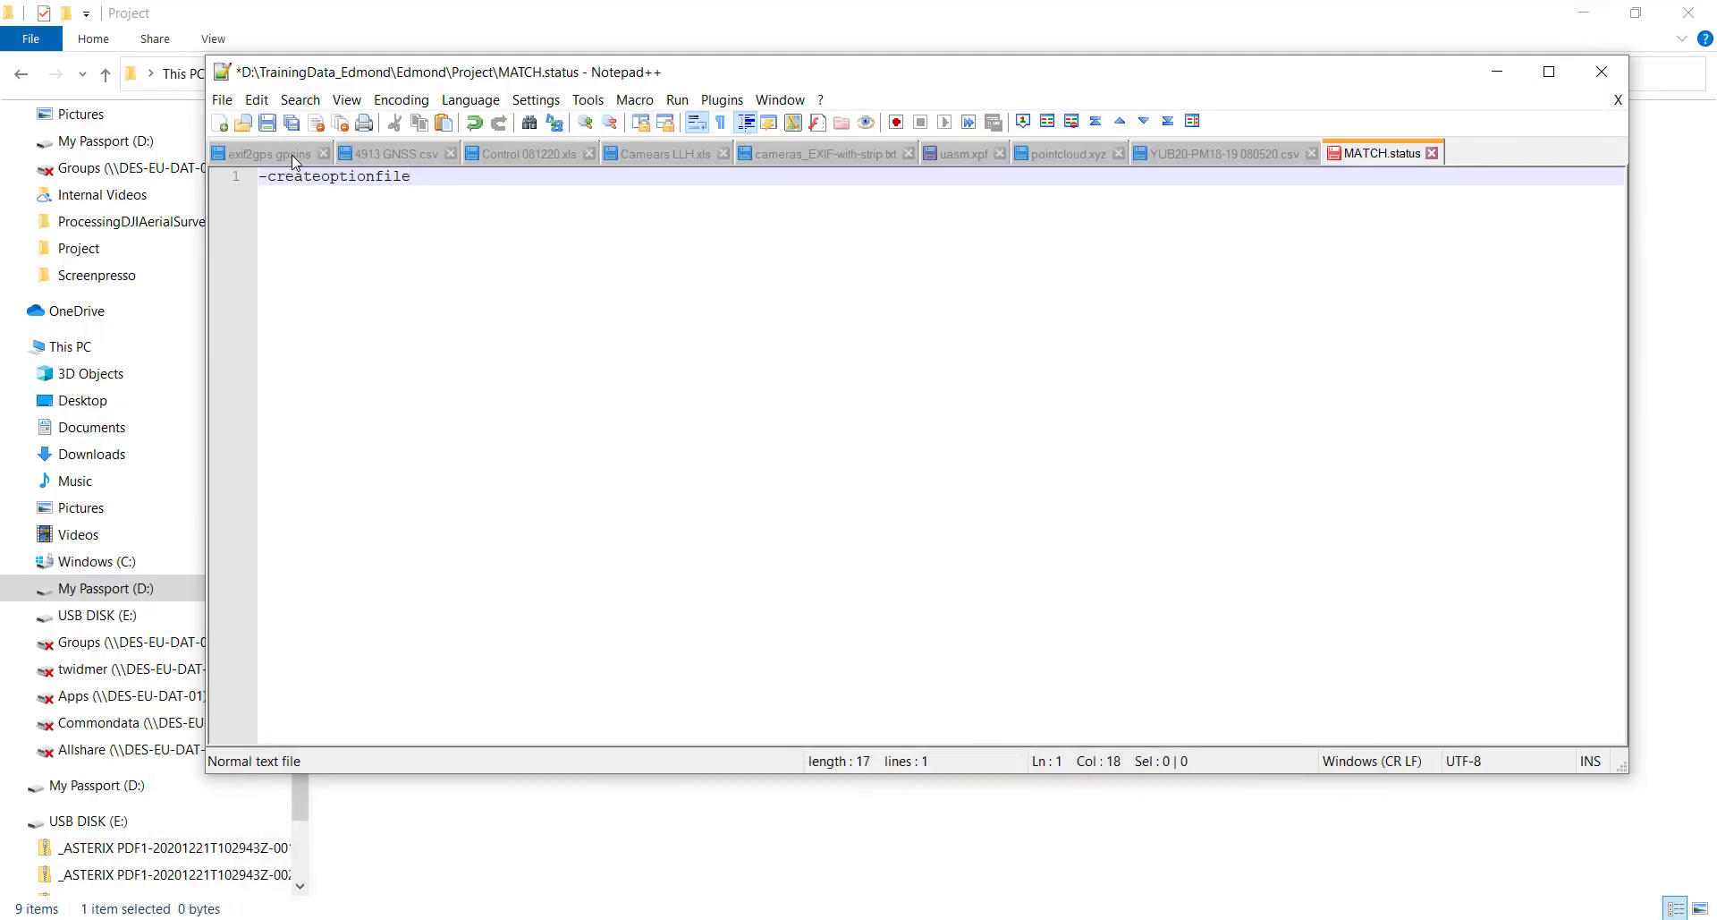
{"action": "left_click", "coordinate": [268, 122]}
Close Notepad++, return to ApplicationsMaster and launch MATCH-3DX from the Capture menu.
{"action": "left_click", "coordinate": [1602, 72]}
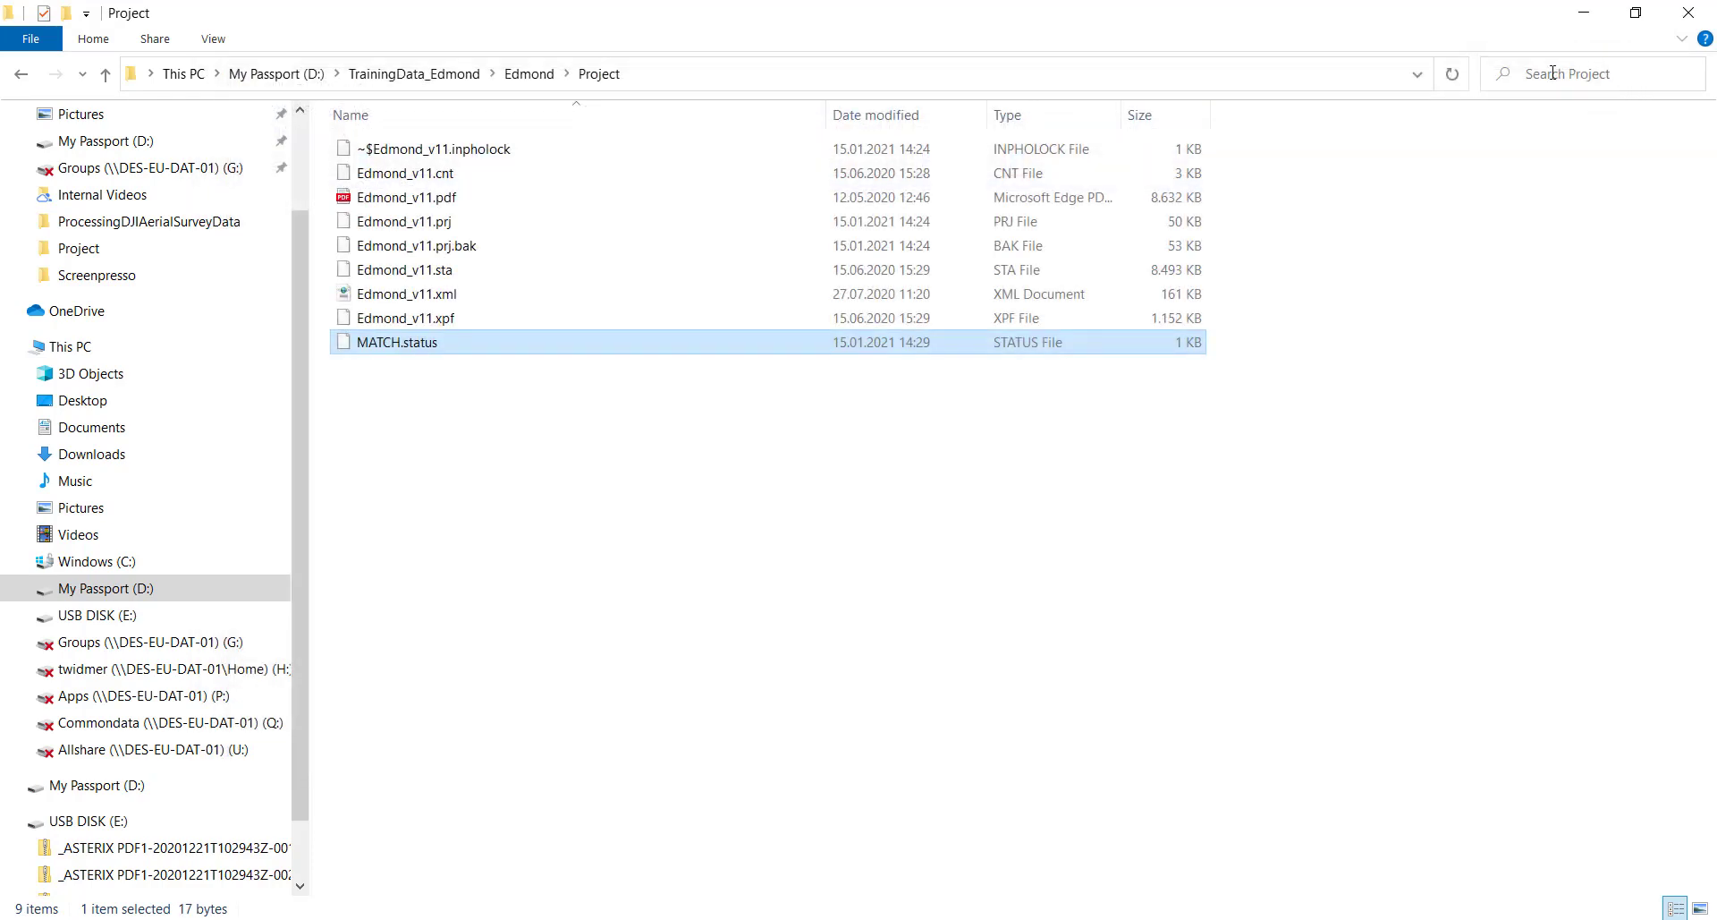
{"action": "left_click", "coordinate": [707, 535]}
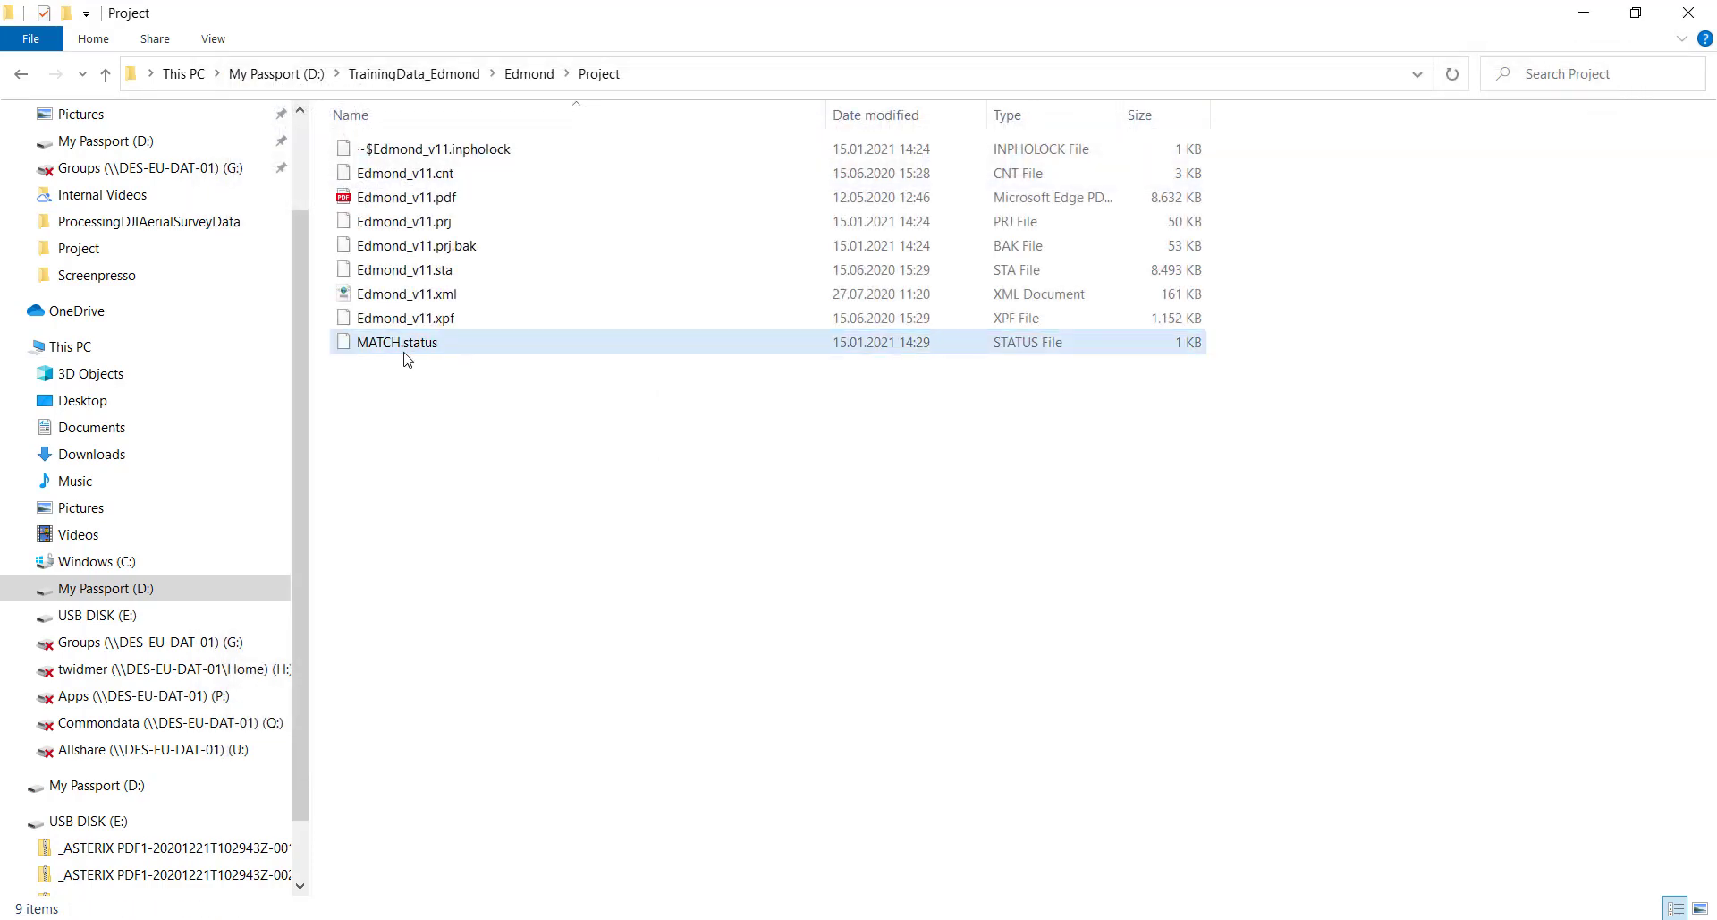
{"action": "mouse_move", "coordinate": [407, 358]}
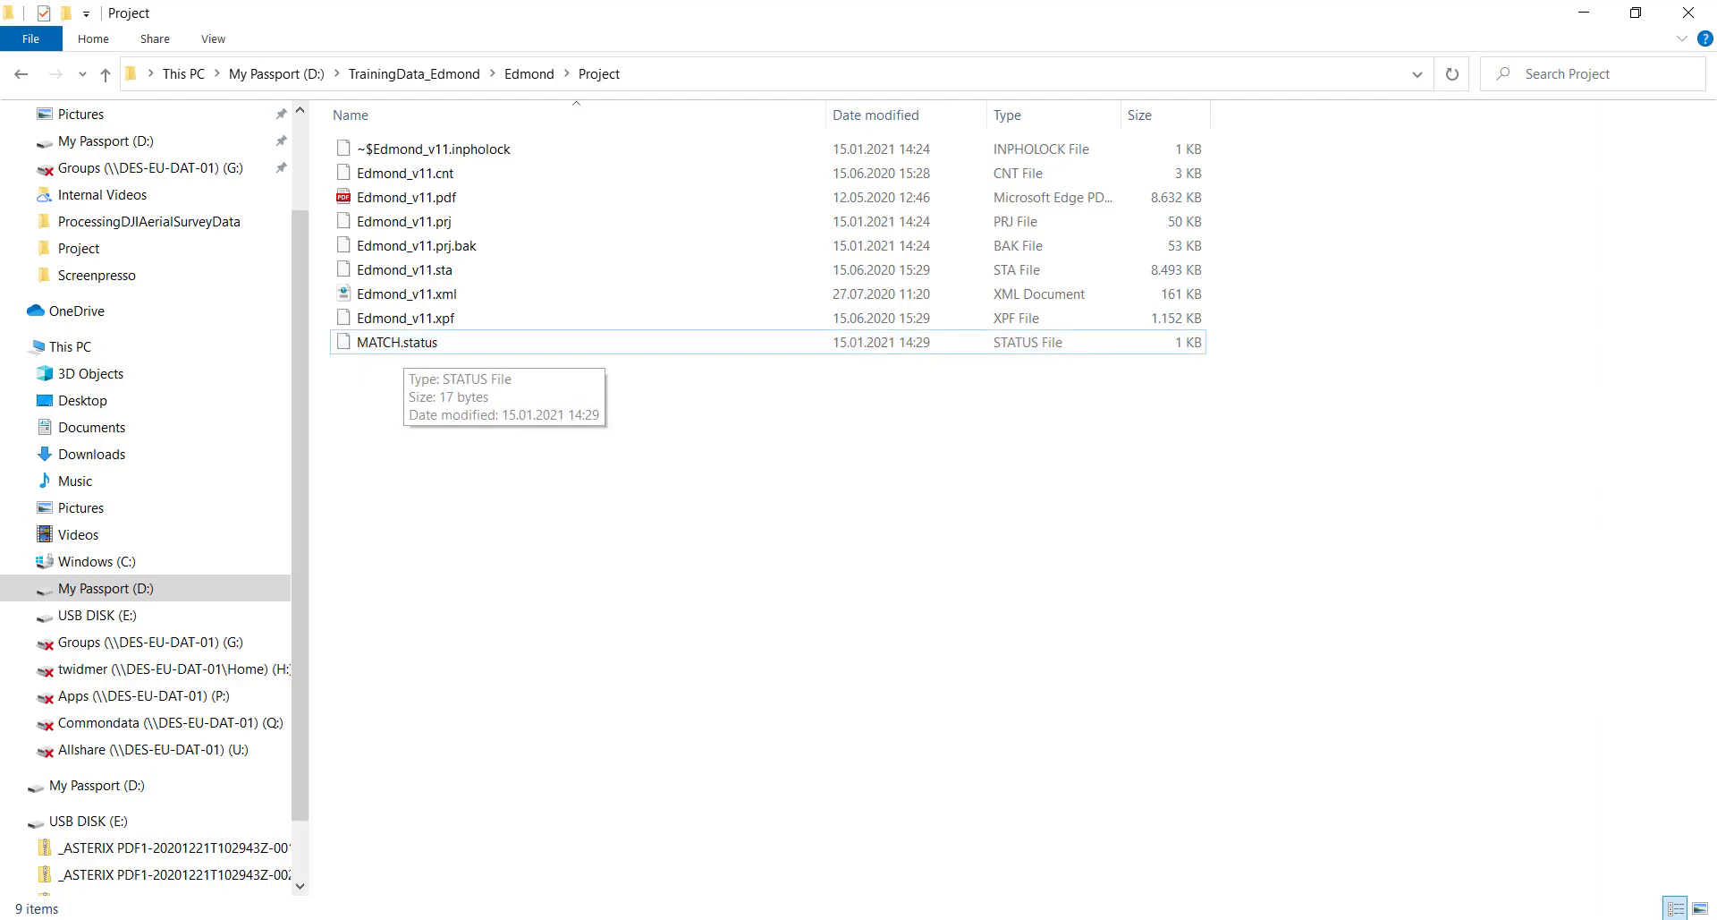
{"action": "key", "text": "alt+Tab"}
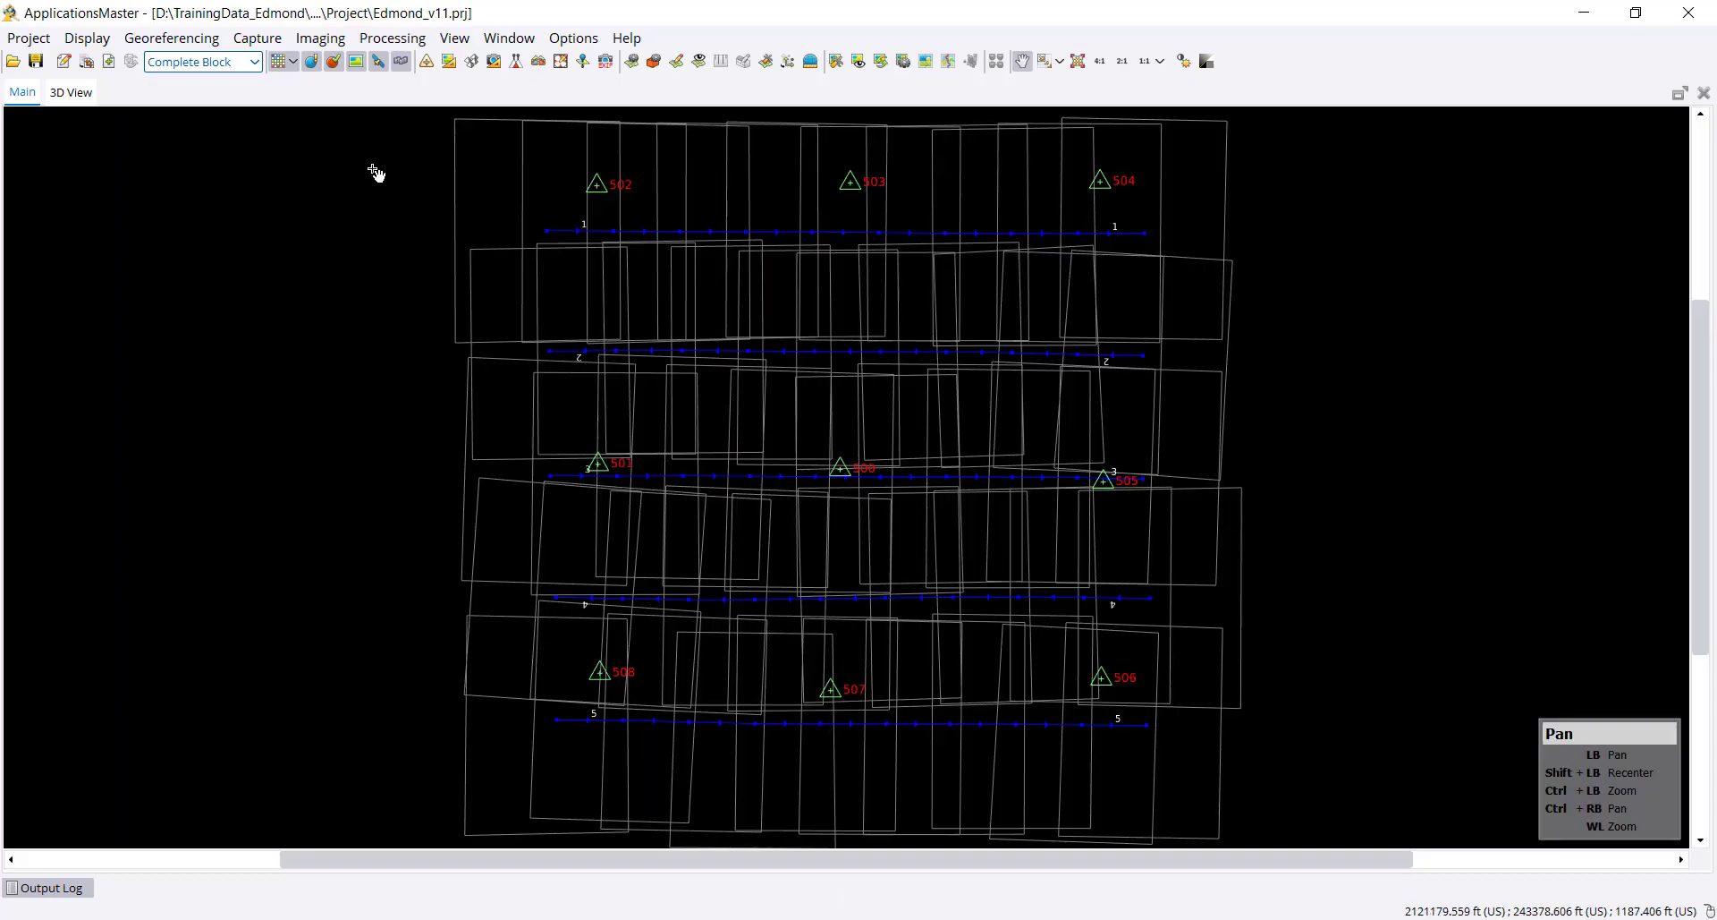
{"action": "left_click", "coordinate": [258, 37]}
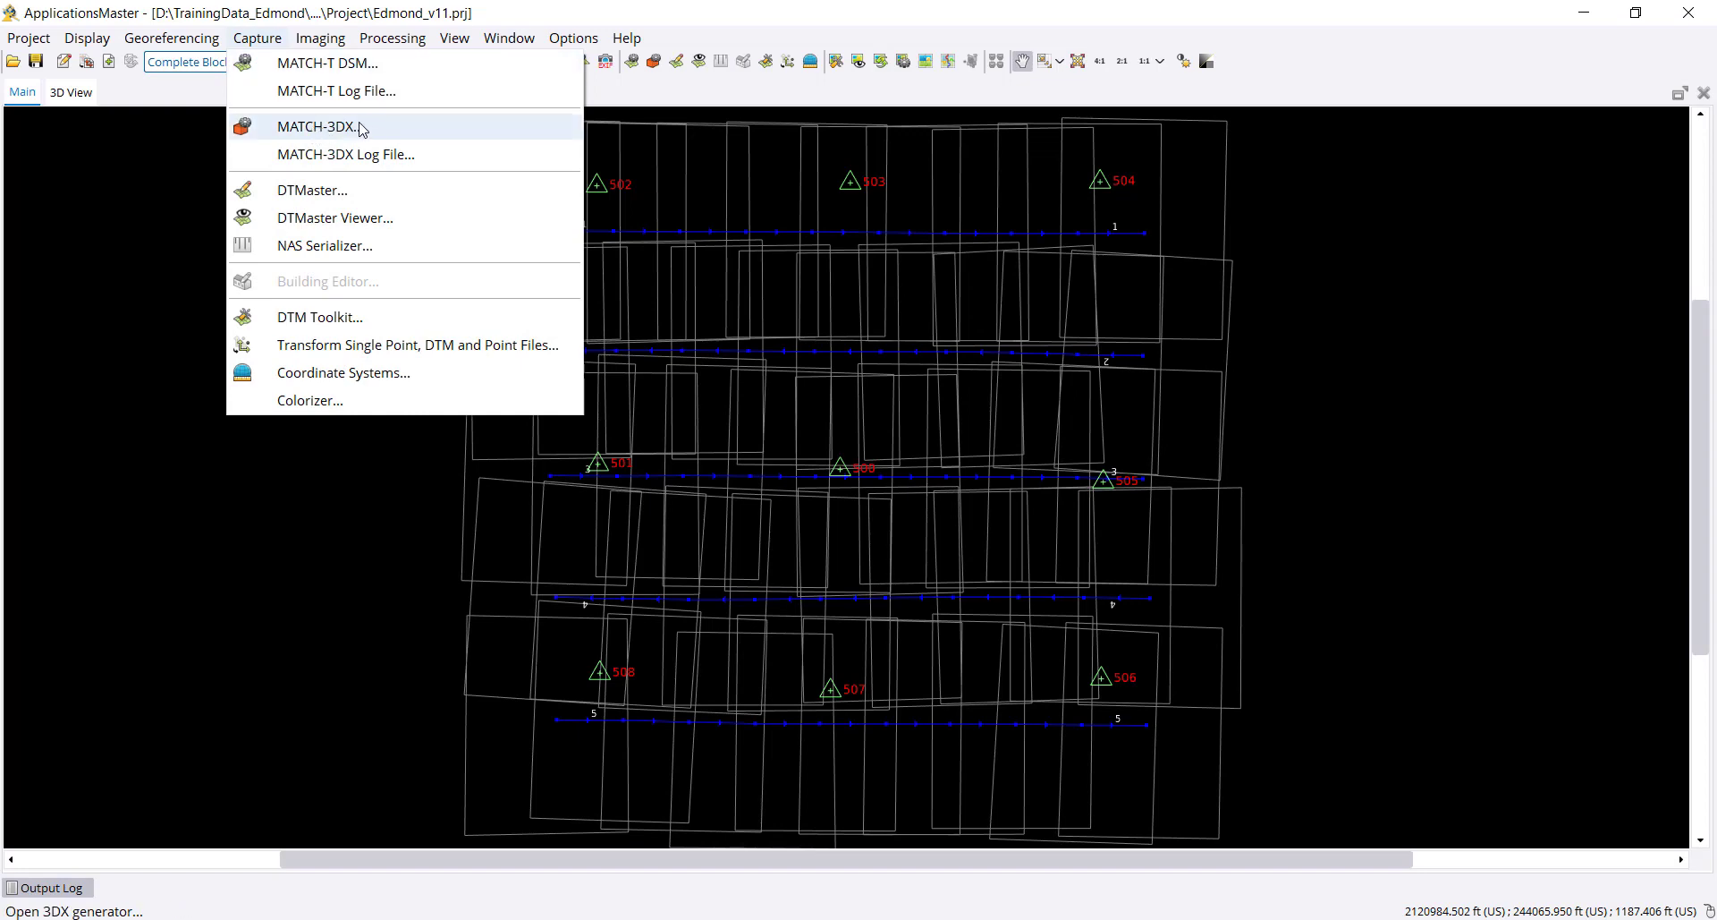
{"action": "left_click", "coordinate": [389, 129]}
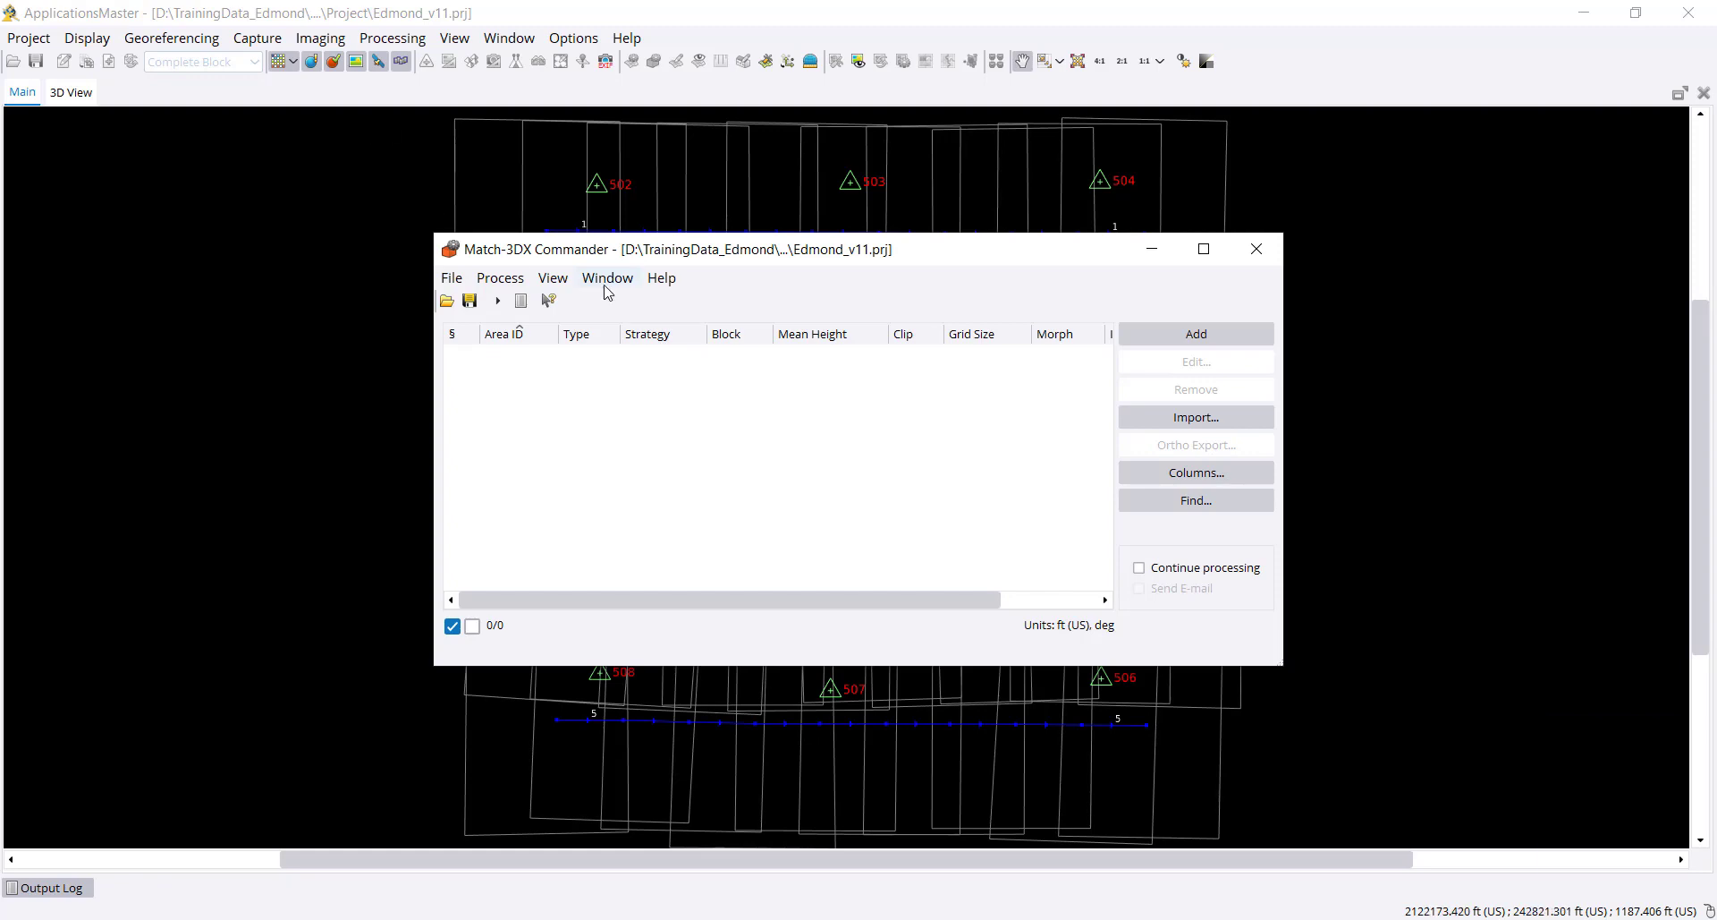
Add a new matching area and rename it from unnamed to demo.
{"action": "left_click", "coordinate": [1196, 333]}
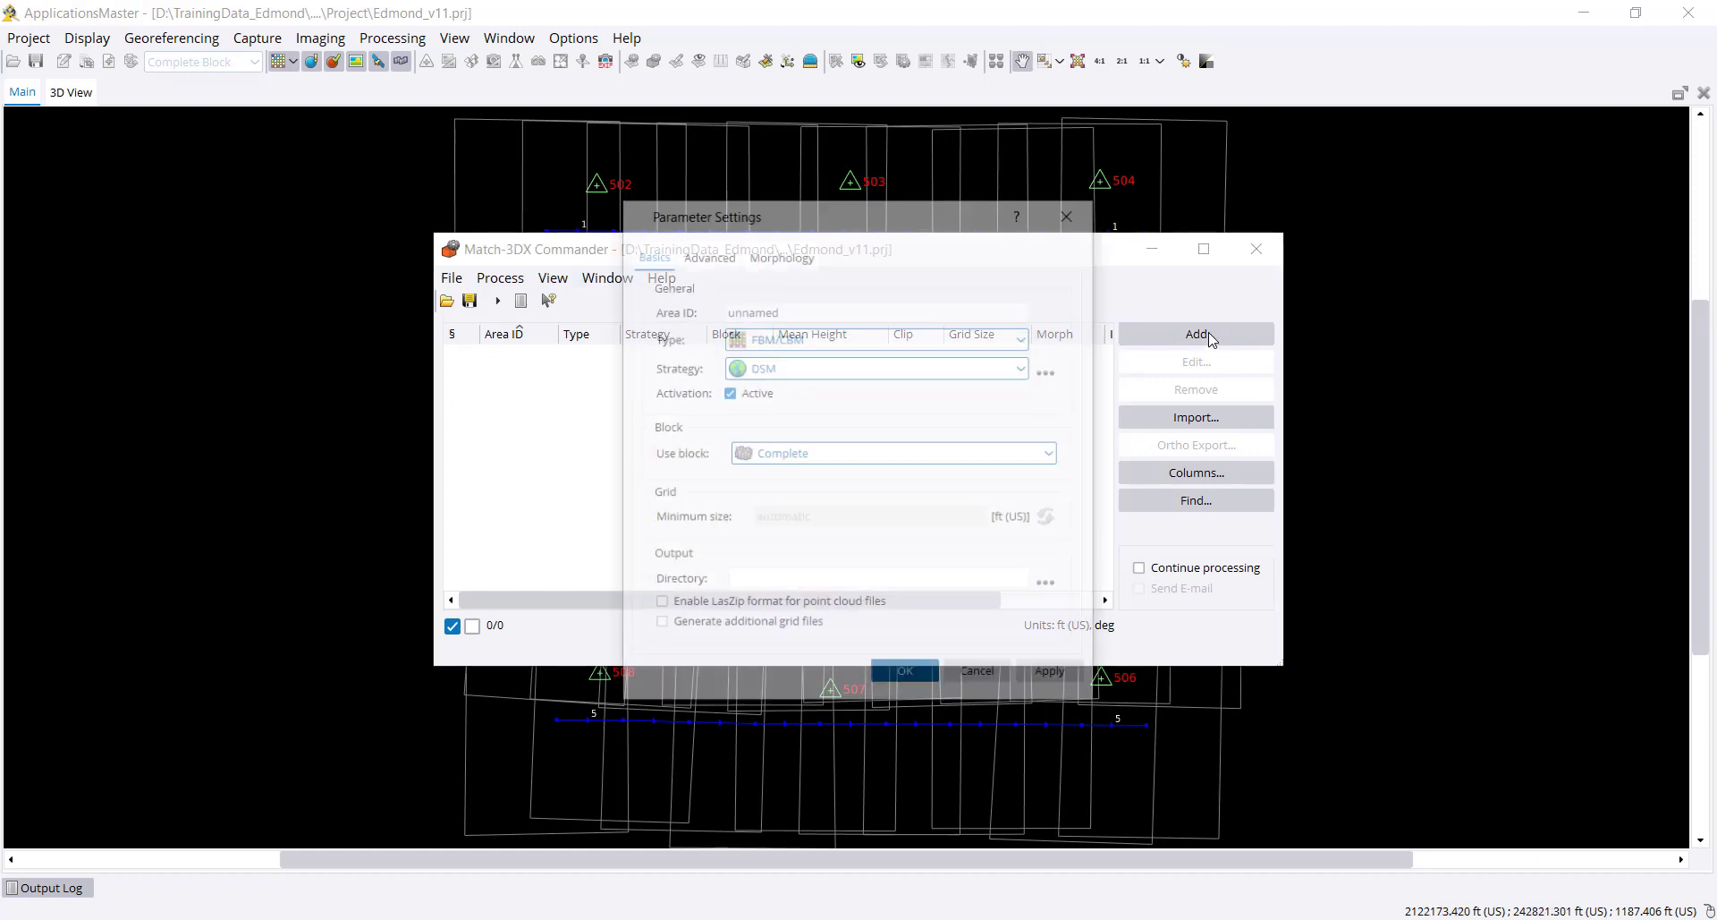
{"action": "left_click", "coordinate": [798, 309]}
{"action": "key", "text": "ctrl+a"}
{"action": "type", "text": "demo"}
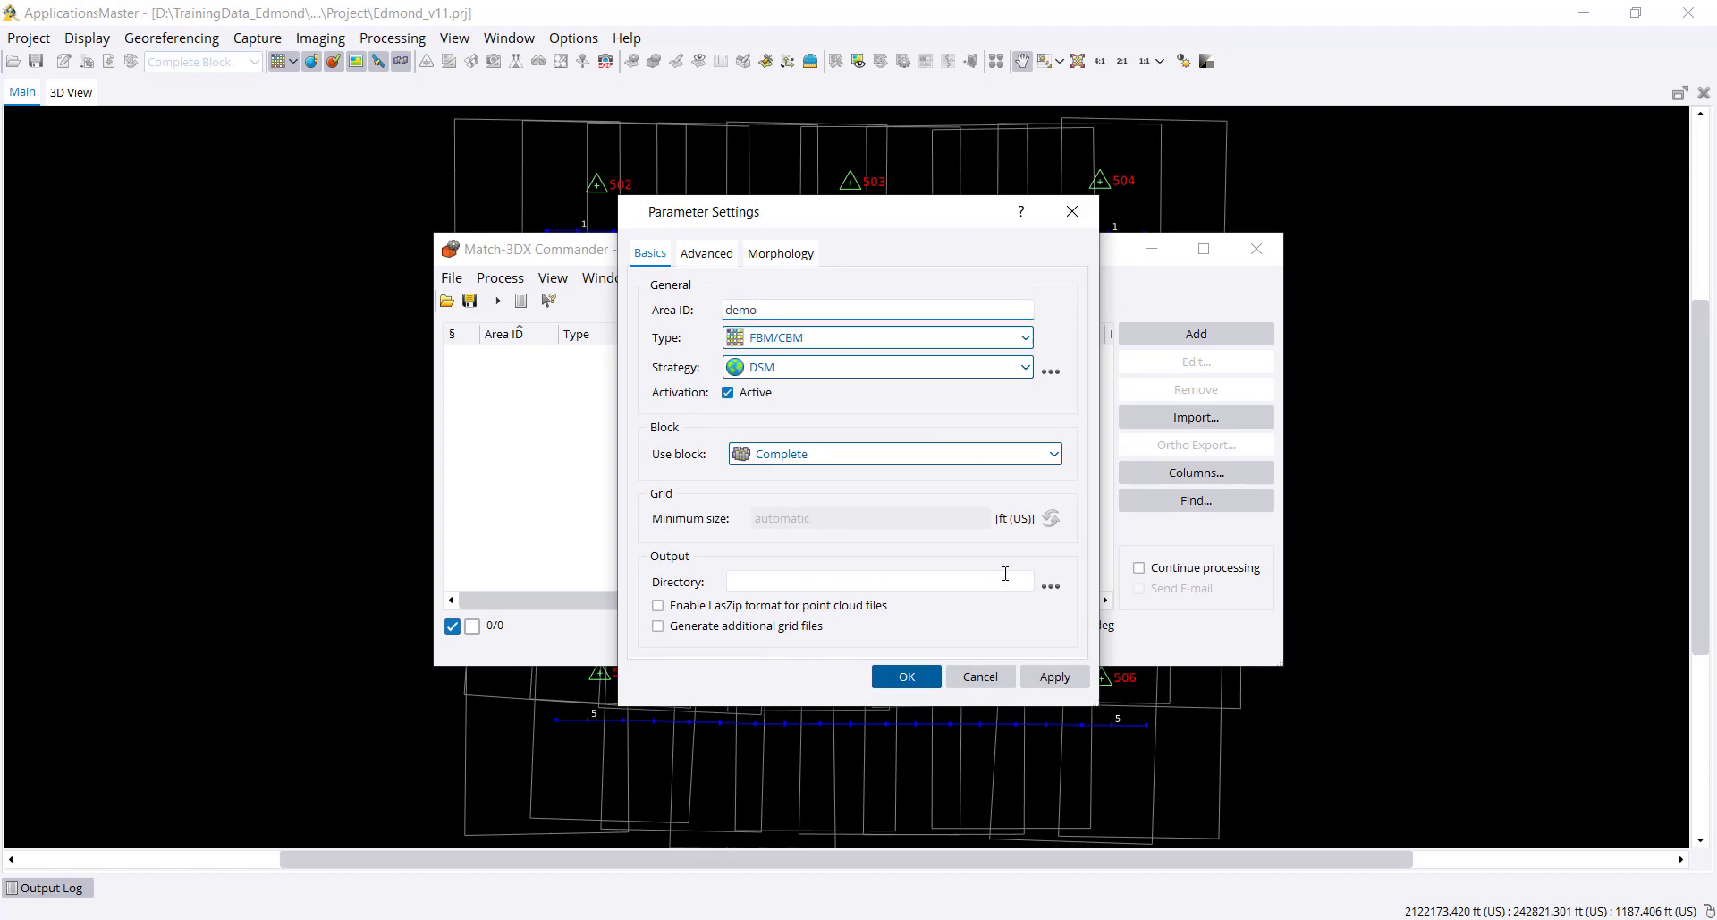
Set the area's output directory to a new demo_match-status folder inside Edmond and confirm.
{"action": "left_click", "coordinate": [1051, 585]}
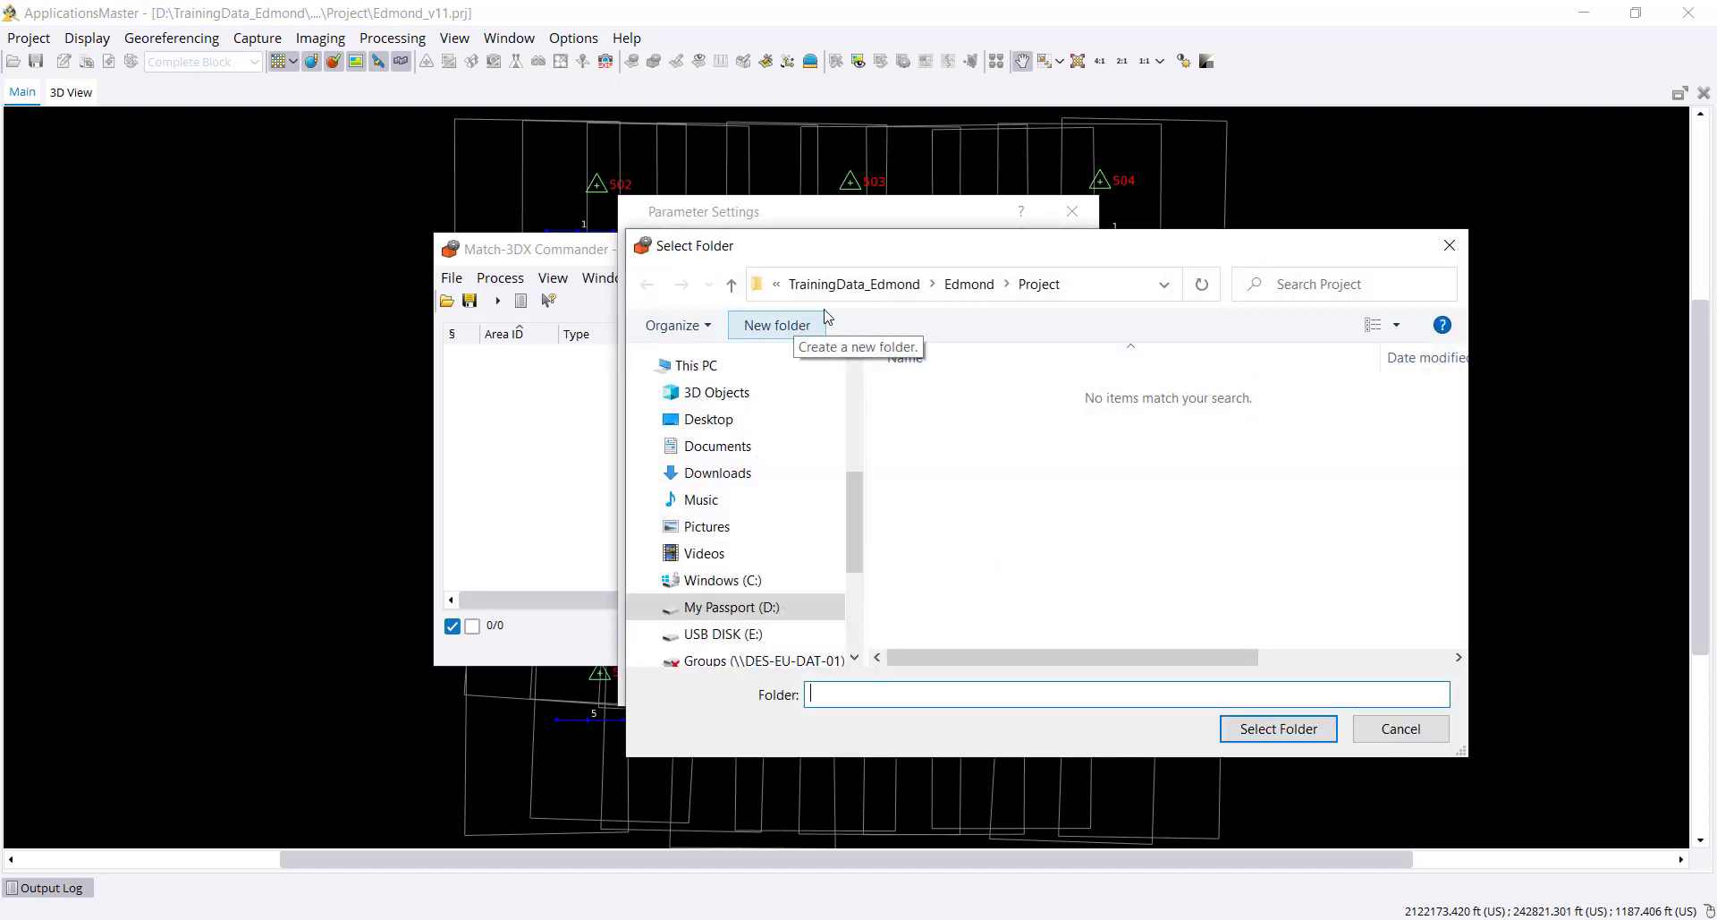
{"action": "left_click", "coordinate": [969, 284]}
{"action": "left_click", "coordinate": [805, 327]}
{"action": "type", "text": "demo_match-status"}
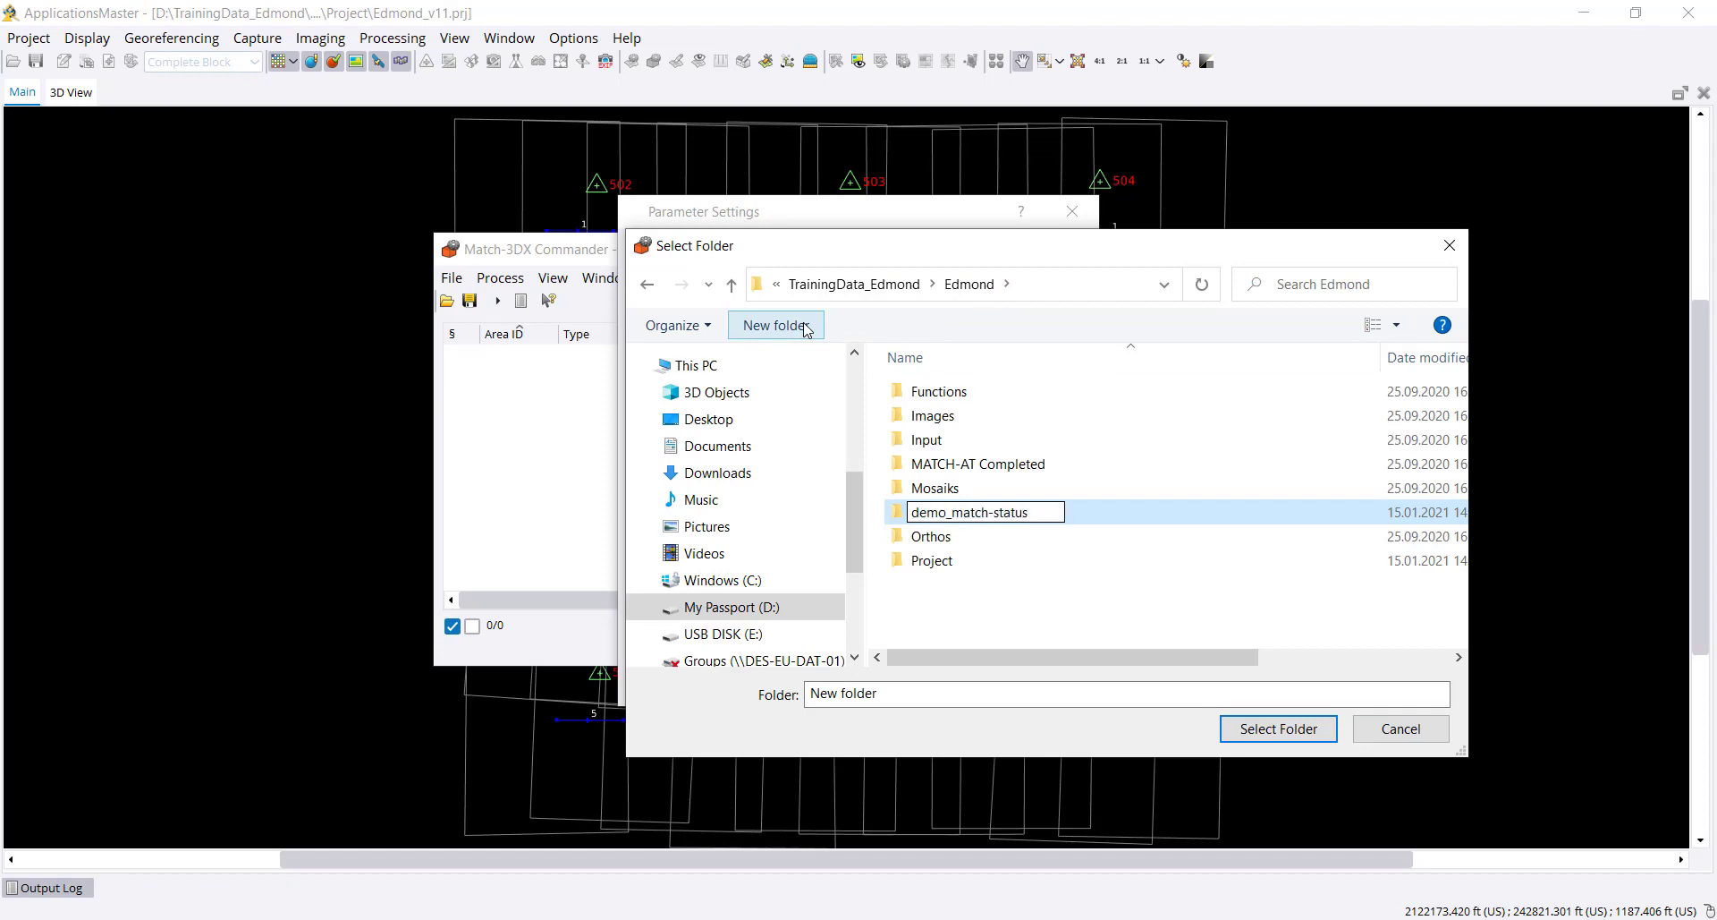
{"action": "key", "text": "Return"}
{"action": "left_click", "coordinate": [1276, 727]}
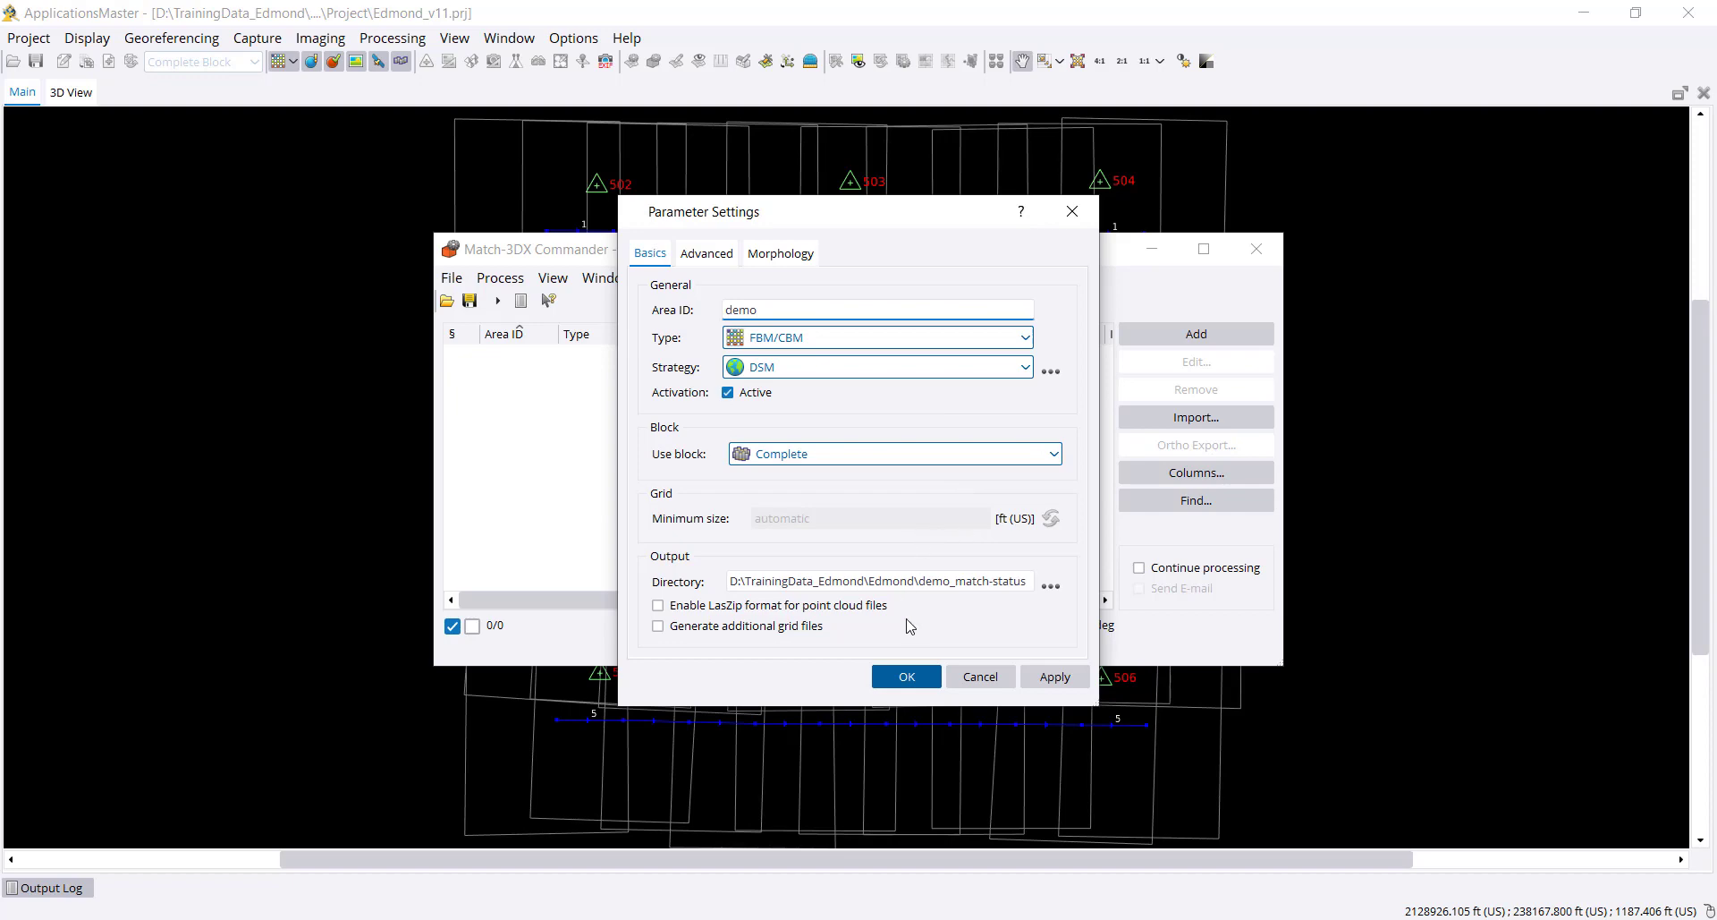
{"action": "left_click", "coordinate": [907, 676]}
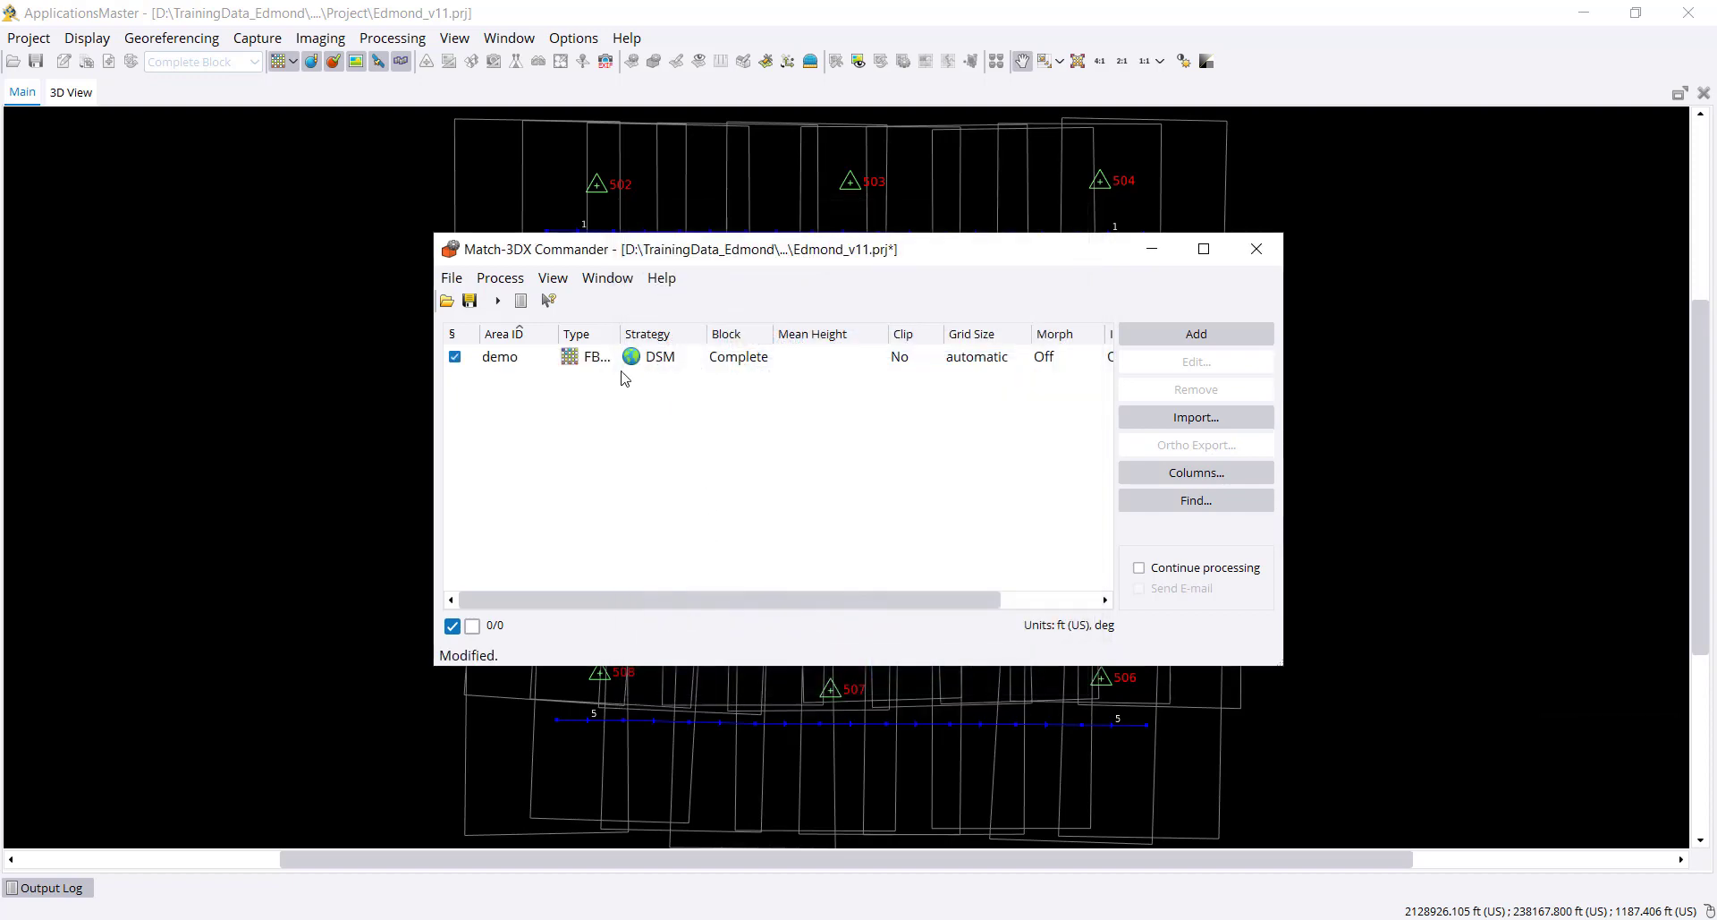
Select the demo area, enlarge the Match-3DX Commander window and save the project.
{"action": "left_click", "coordinate": [601, 363]}
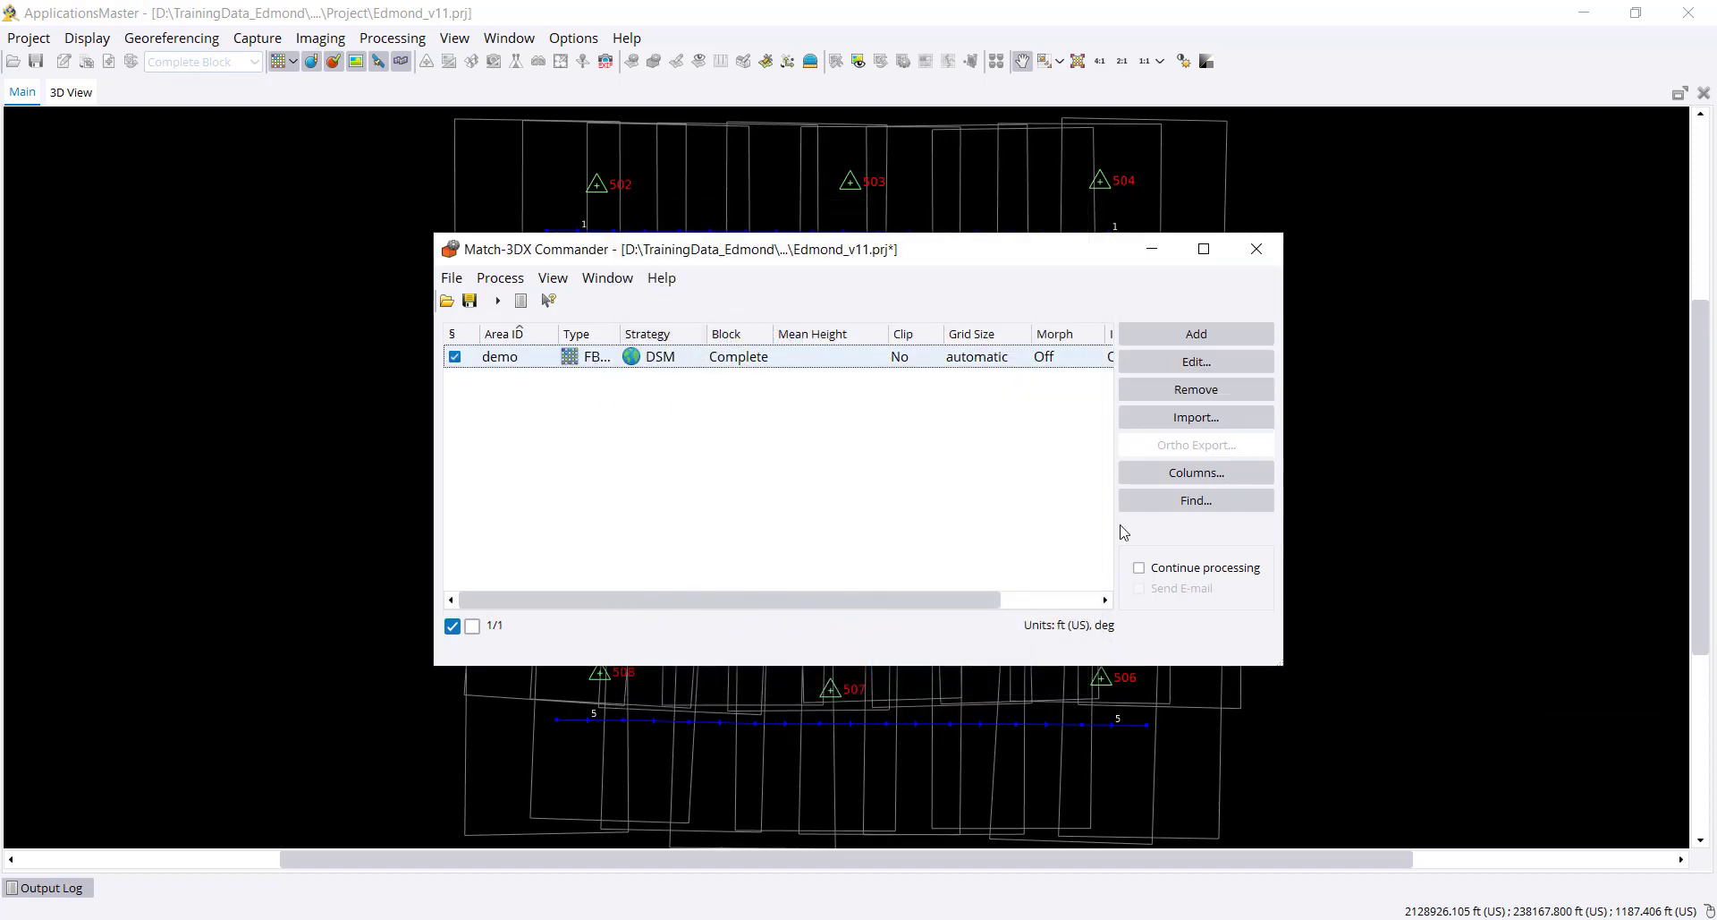
{"action": "left_click_drag", "start_coordinate": [1280, 662], "coordinate": [1450, 707]}
{"action": "left_click", "coordinate": [471, 302]}
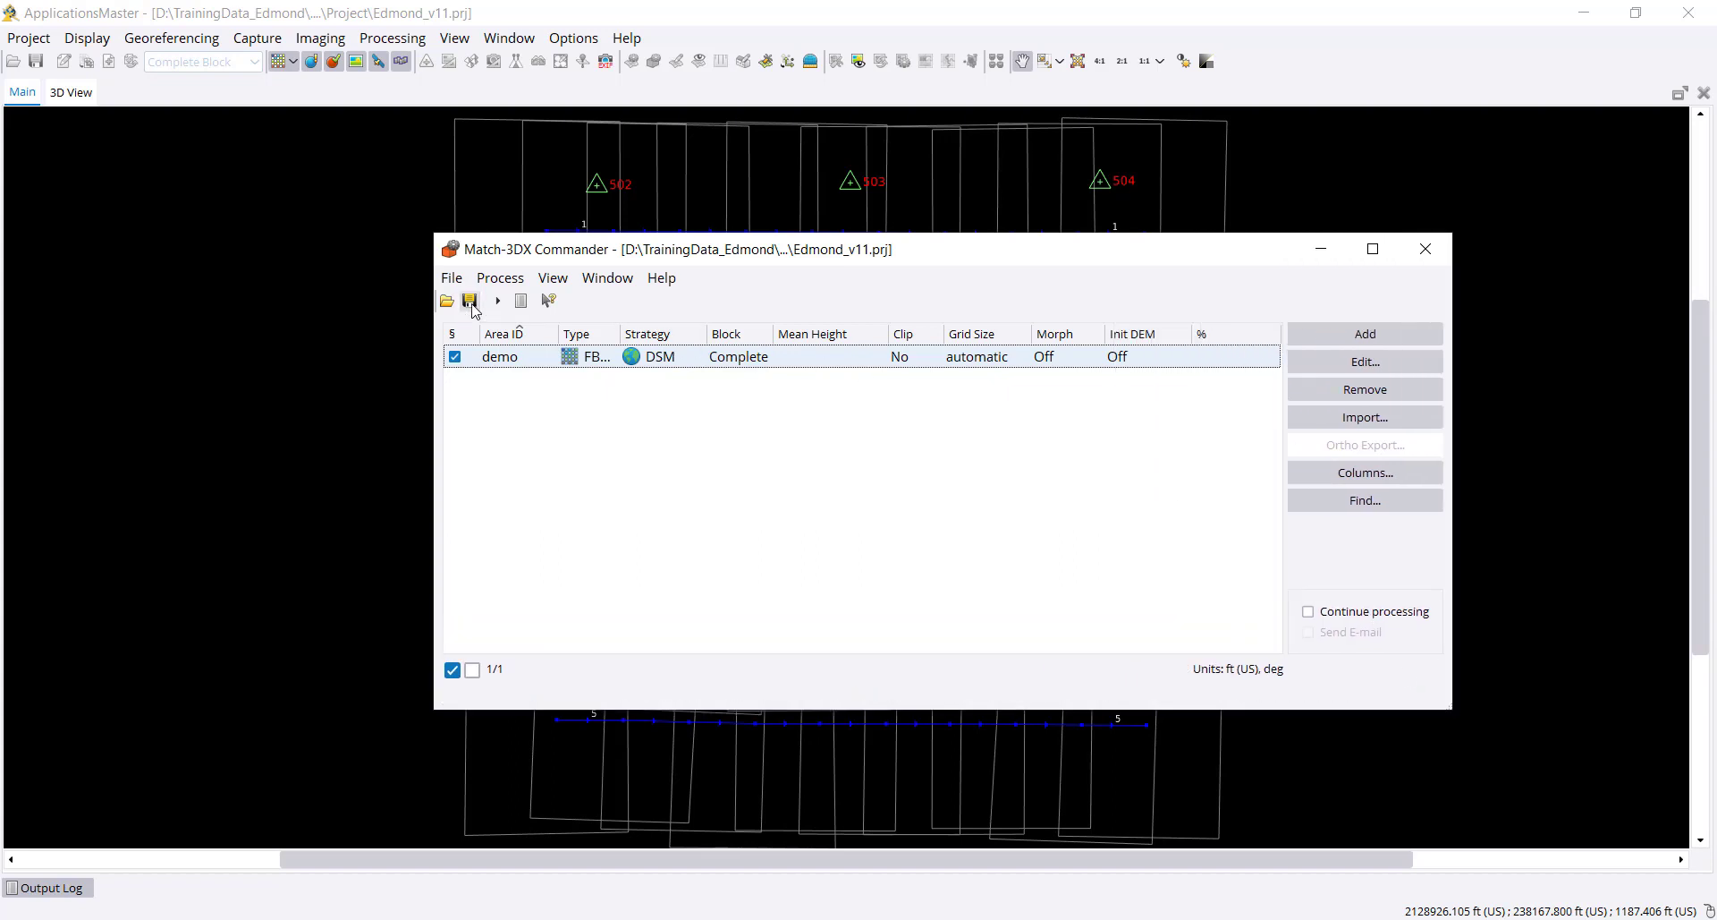
{"action": "key", "text": "alt+Tab"}
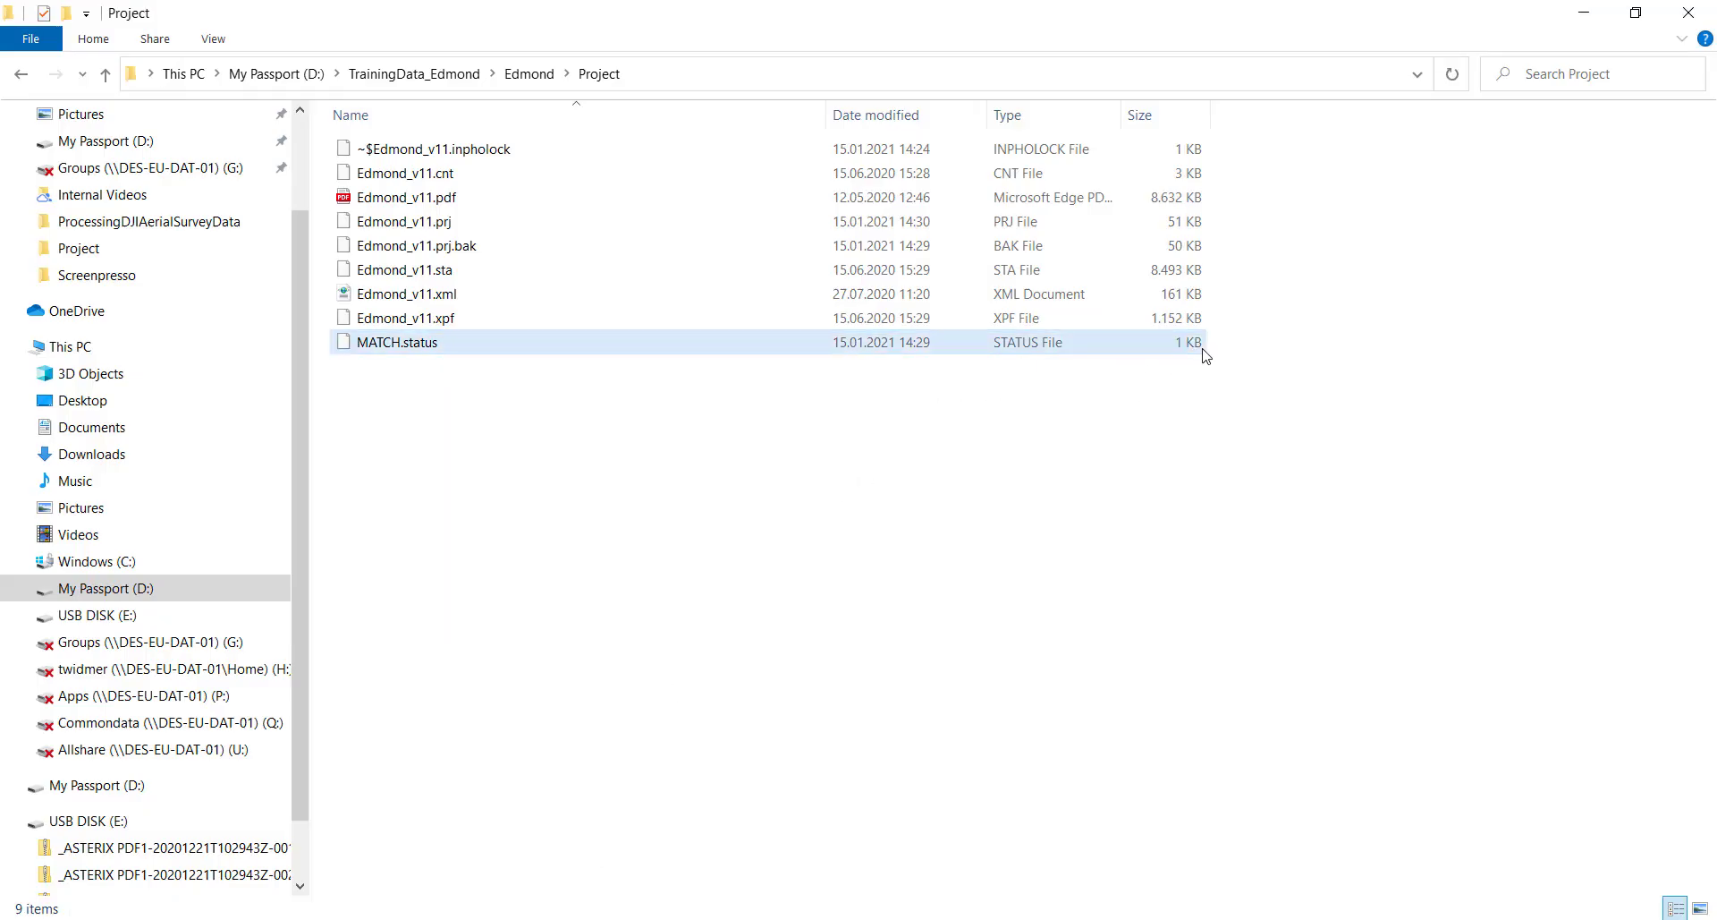
{"action": "left_click", "coordinate": [566, 424]}
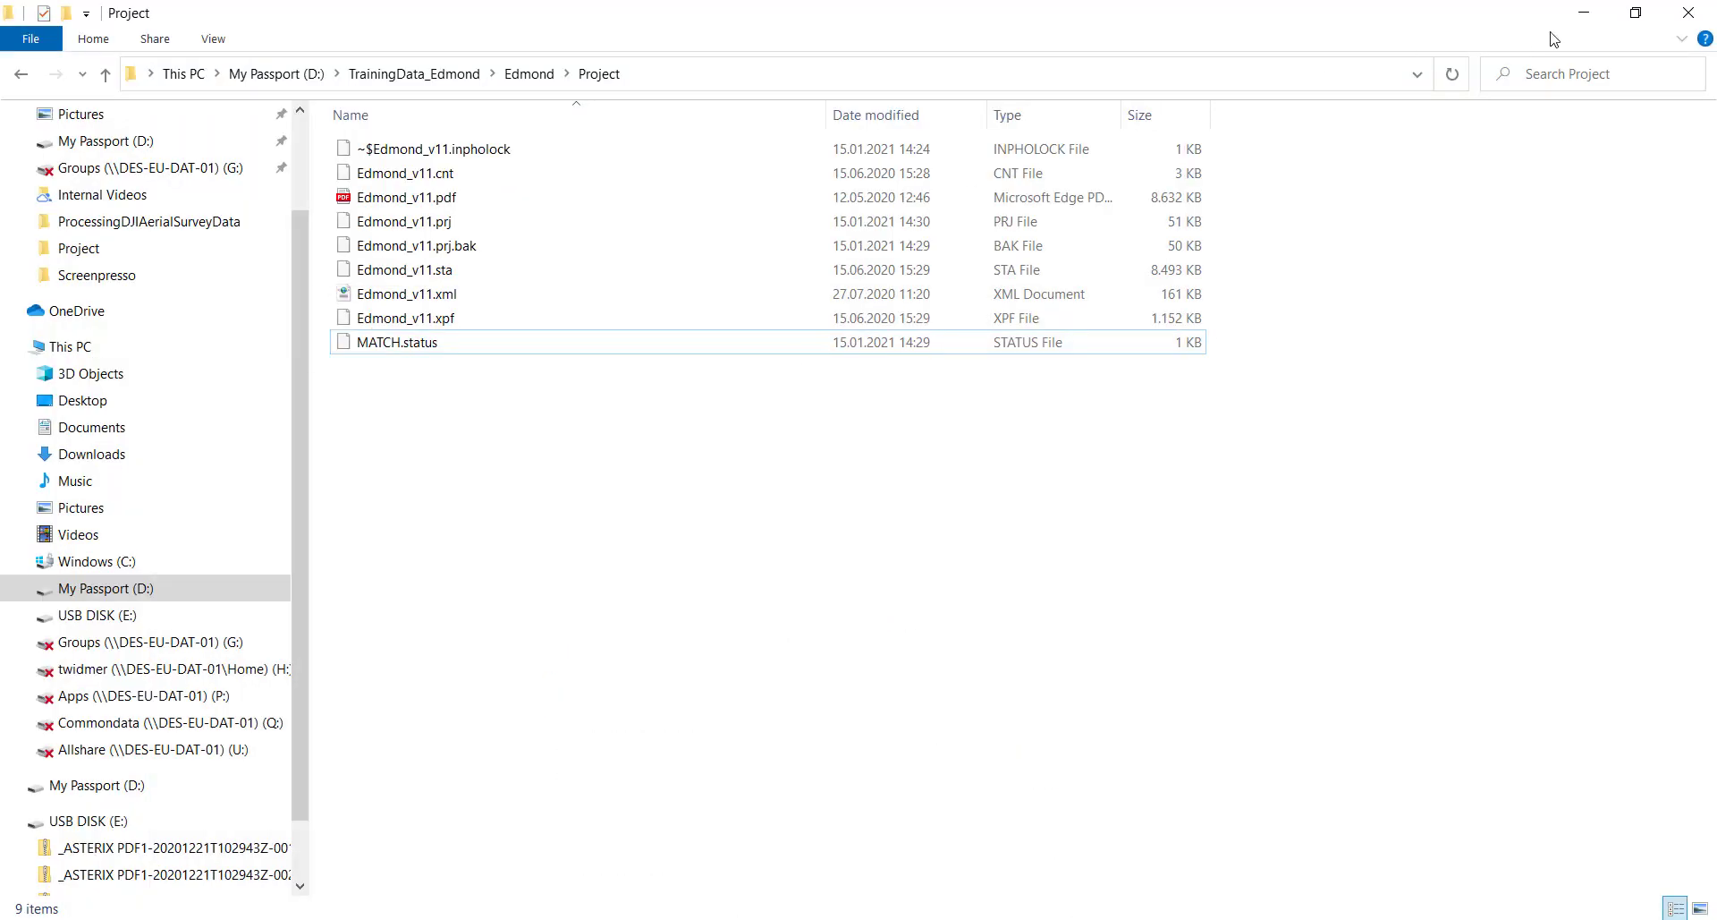
{"action": "left_click", "coordinate": [1583, 12]}
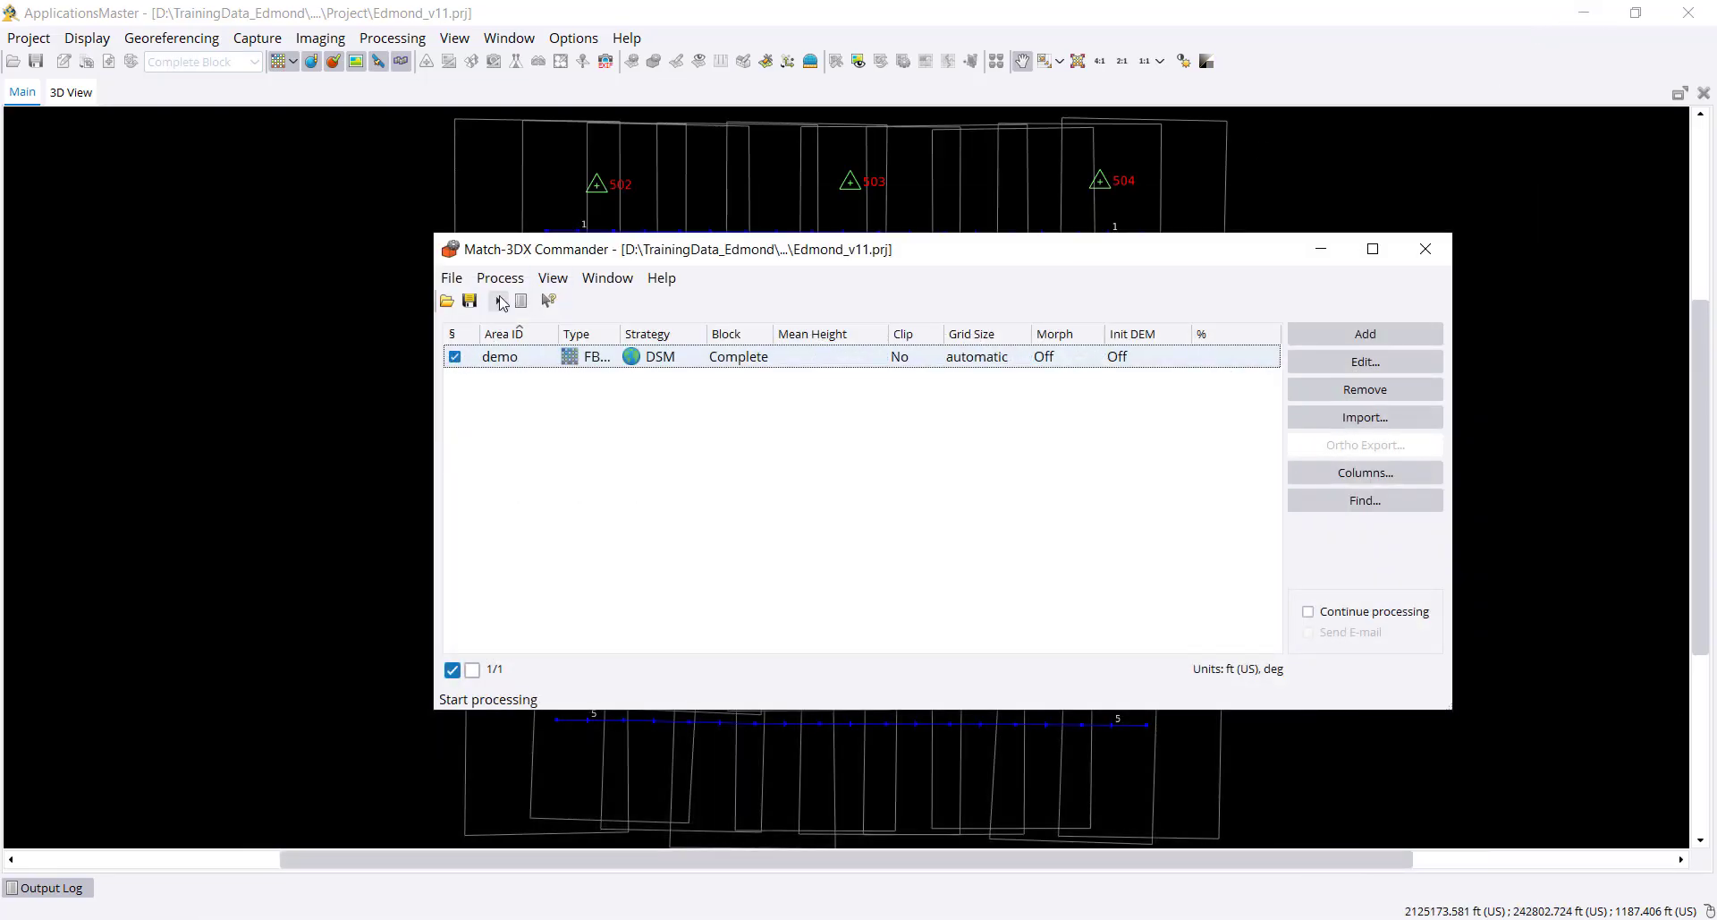
Run processing on the demo area, read the widened log, and close it at 100%.
{"action": "left_click", "coordinate": [498, 300]}
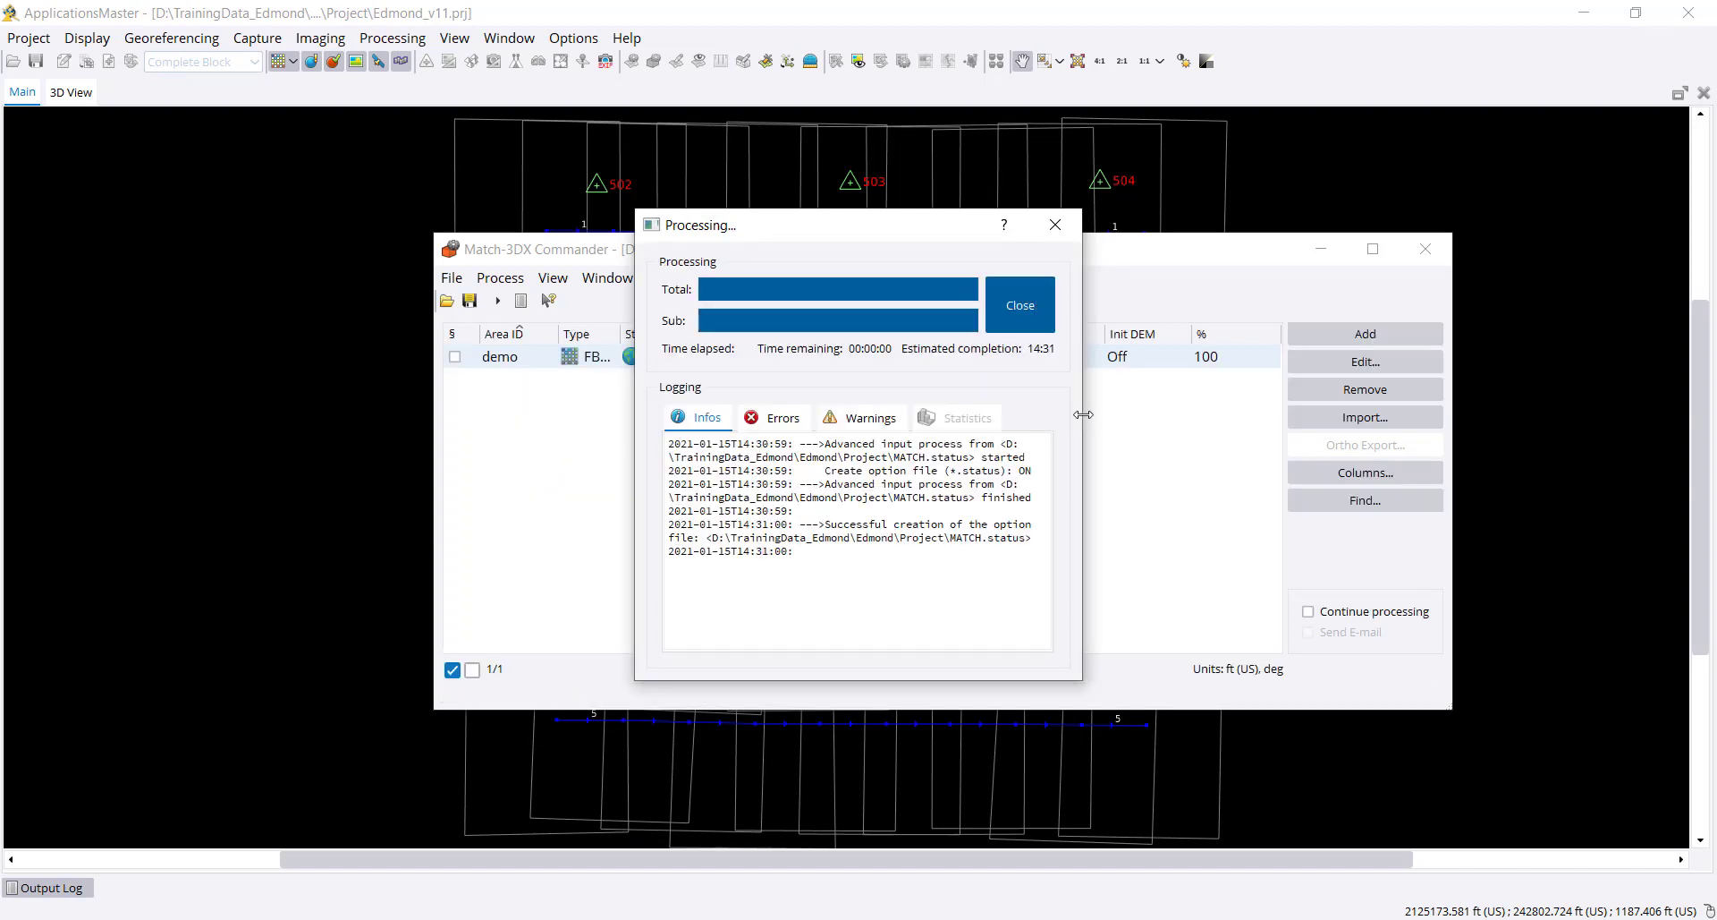
{"action": "left_click_drag", "start_coordinate": [1081, 416], "coordinate": [1456, 422]}
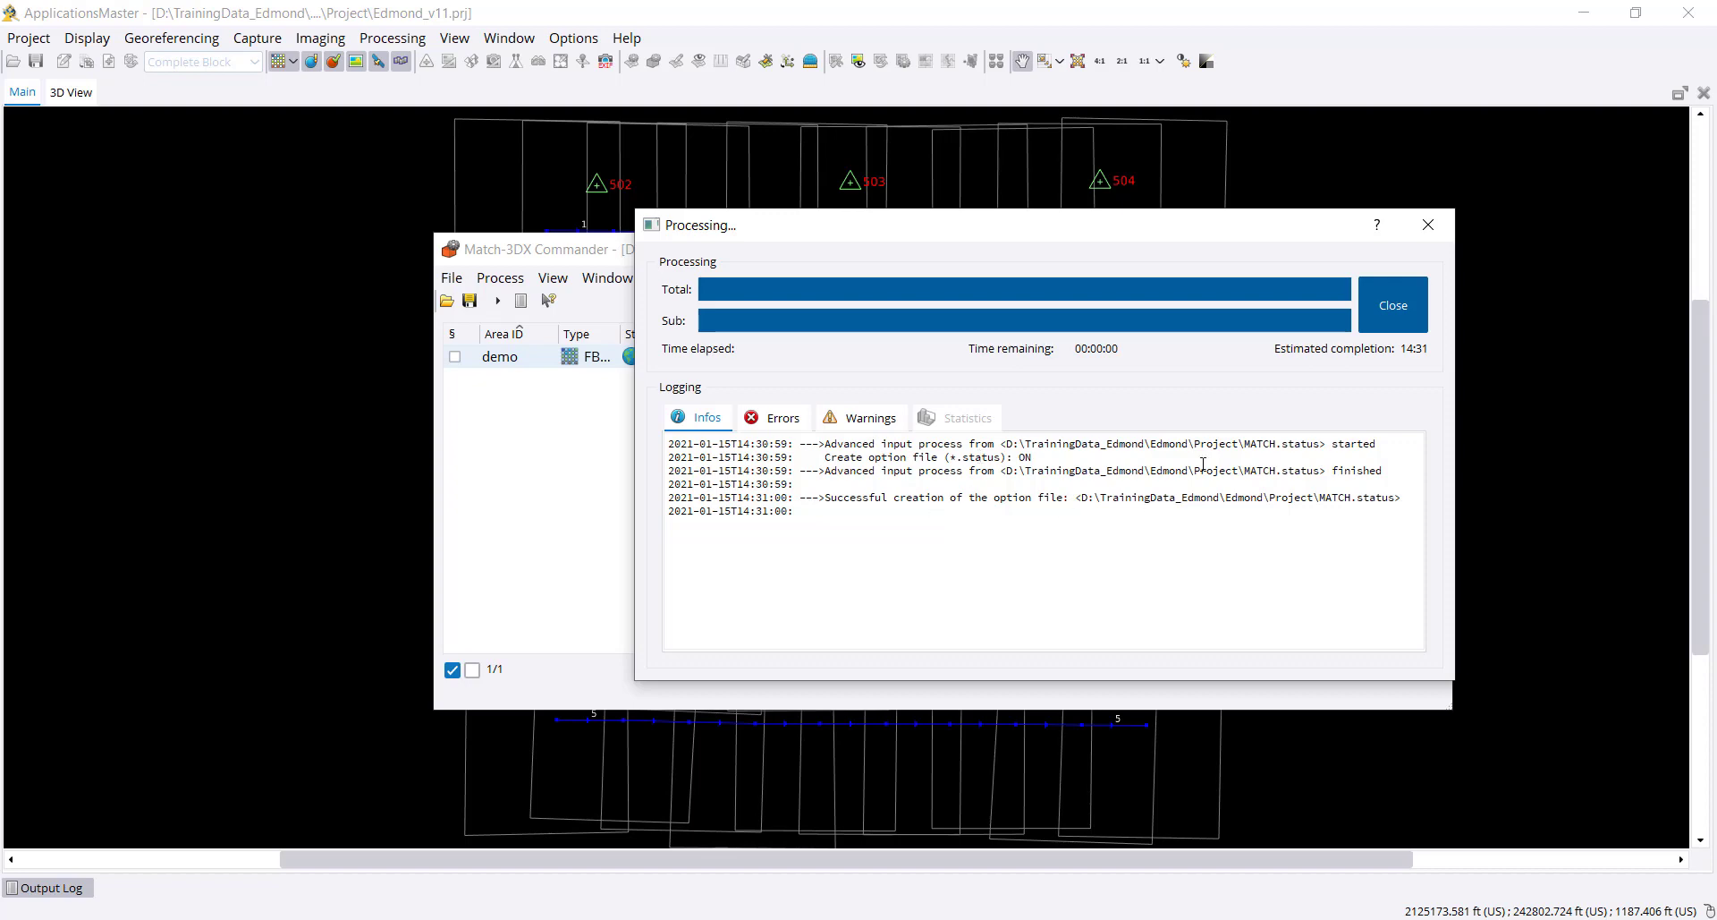
{"action": "left_click", "coordinate": [1377, 324]}
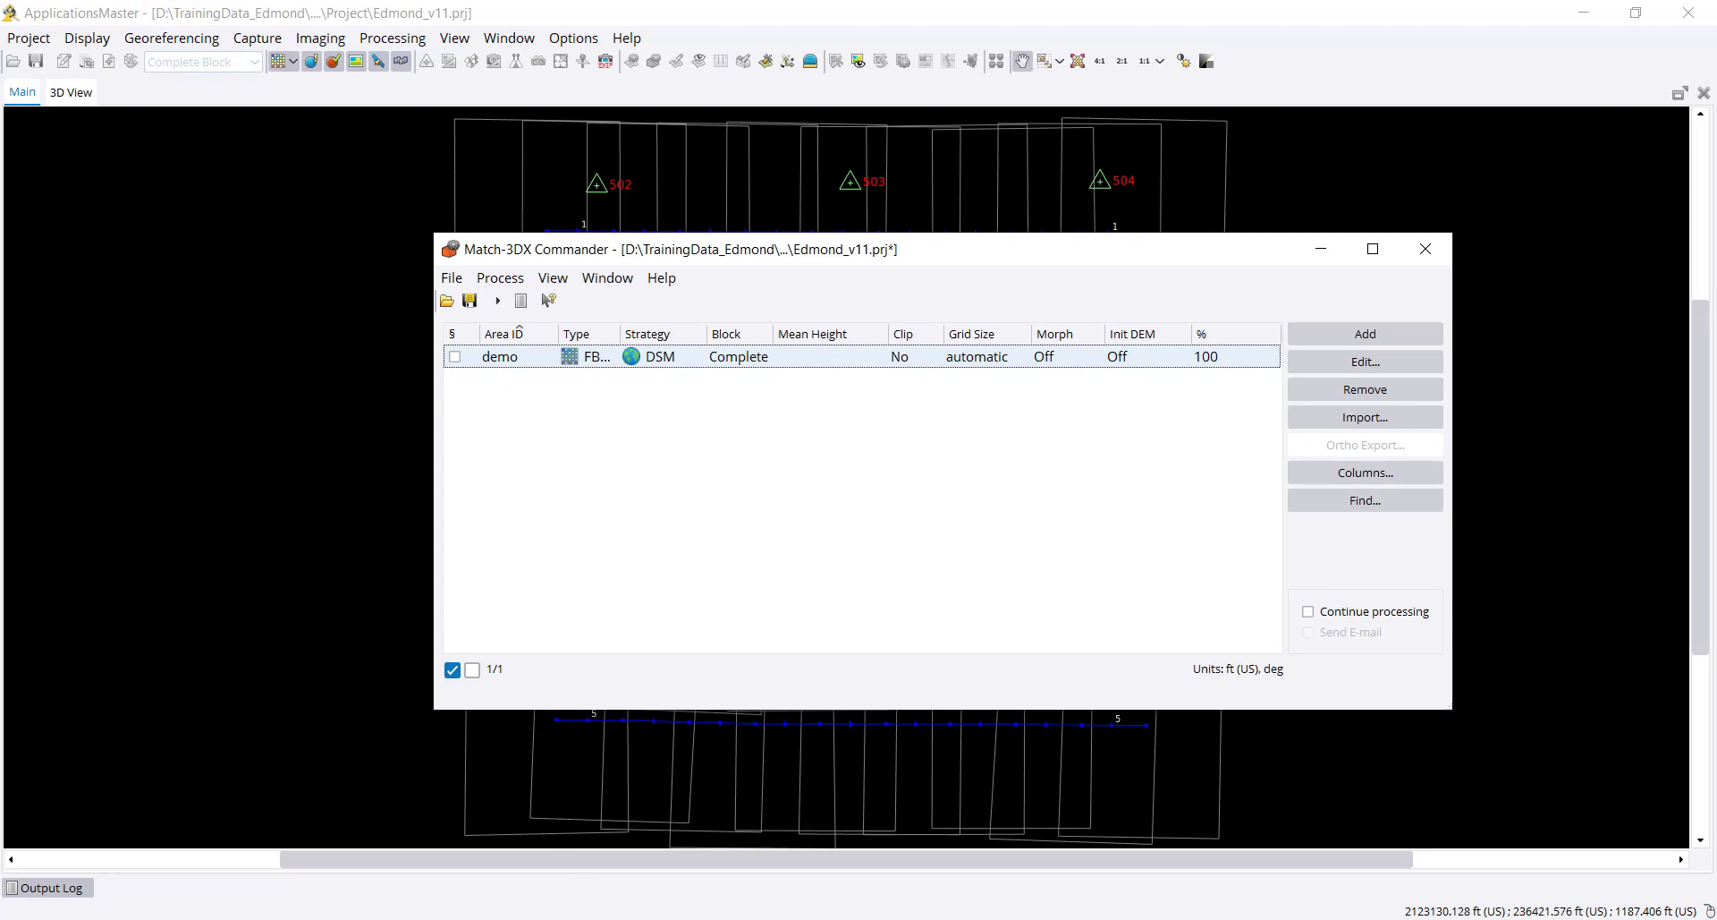
Bring the Project folder forward and right-click MATCH.status, now 17 KB.
{"action": "mouse_move", "coordinate": [577, 918]}
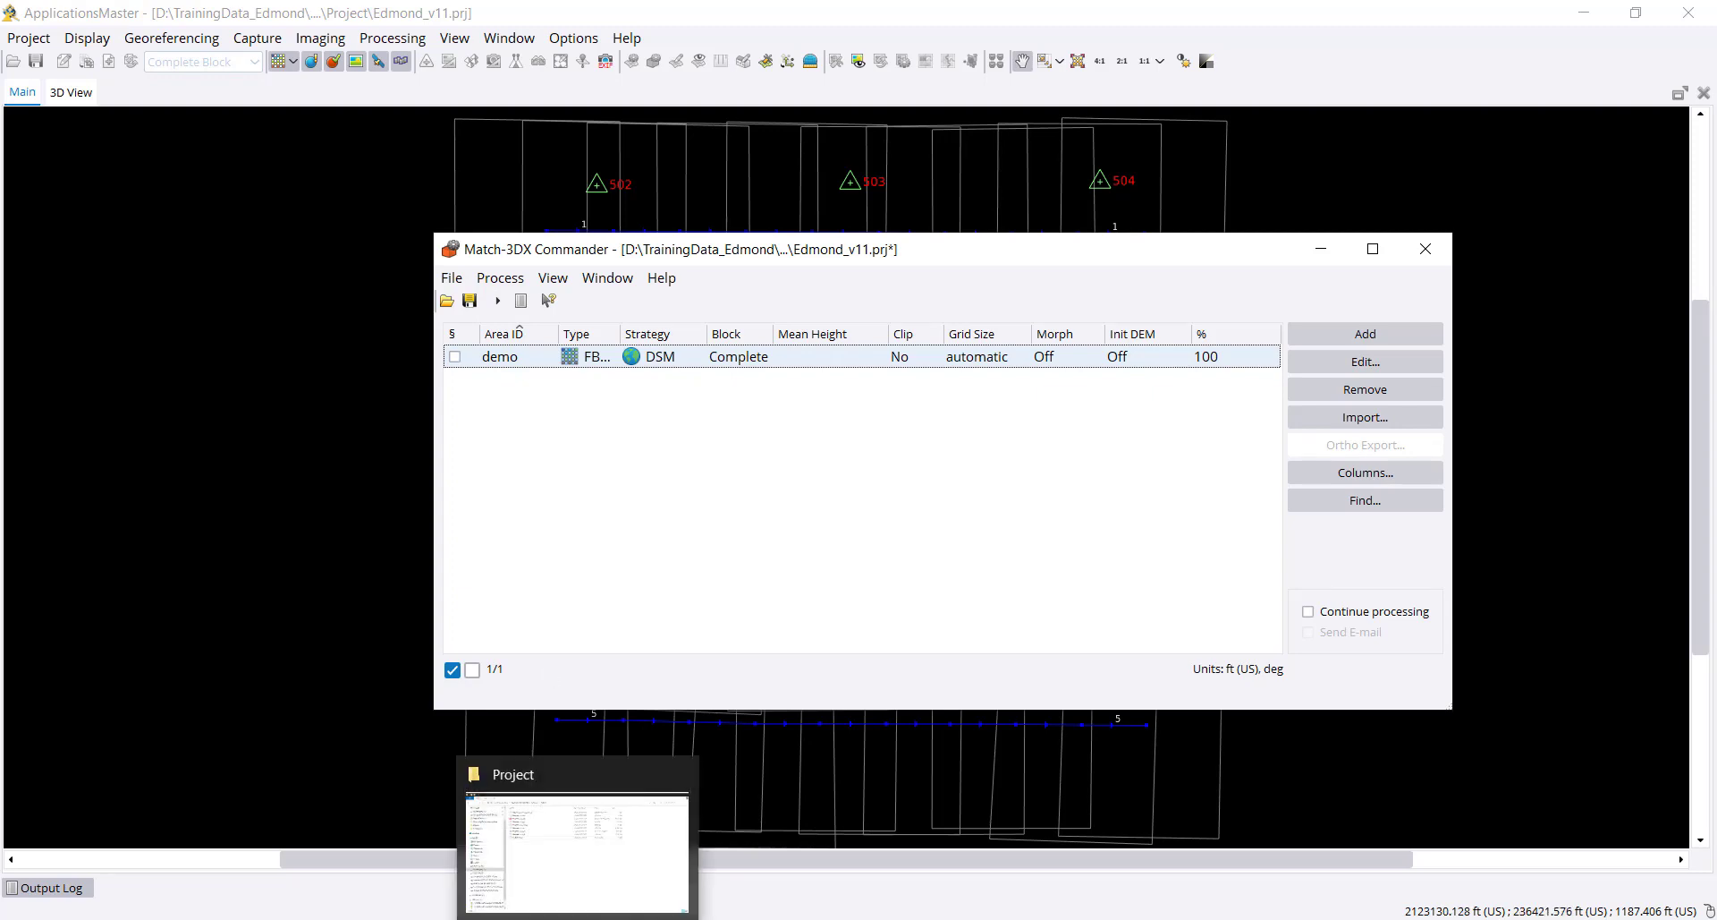
{"action": "left_click", "coordinate": [612, 777]}
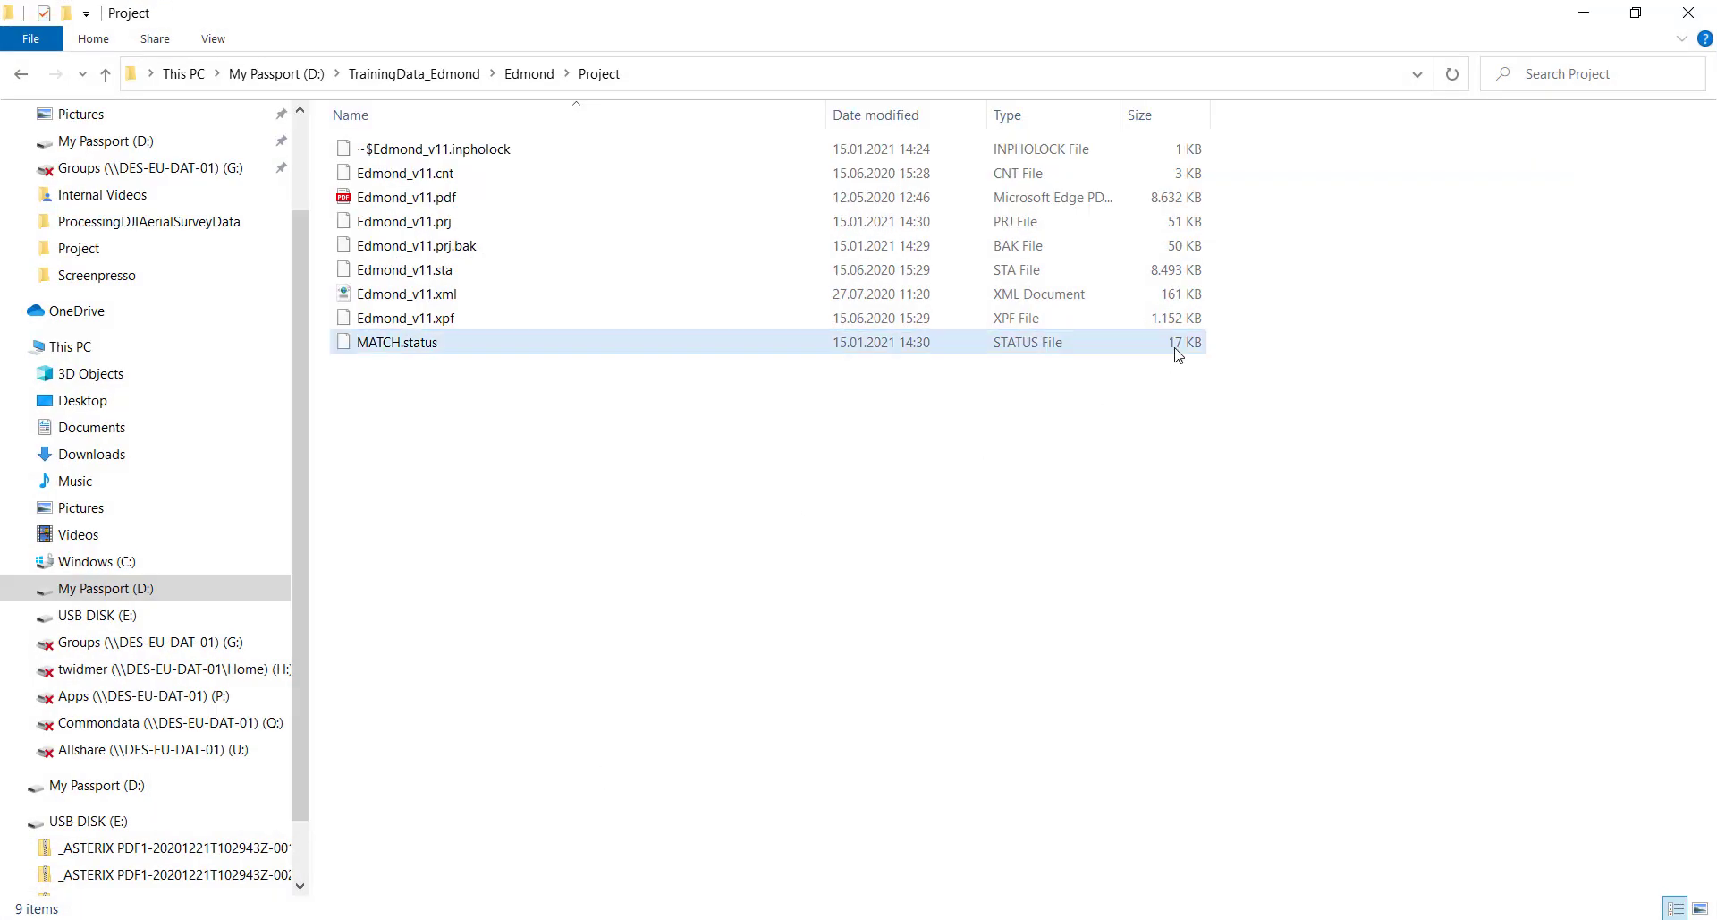
{"action": "left_click", "coordinate": [679, 349]}
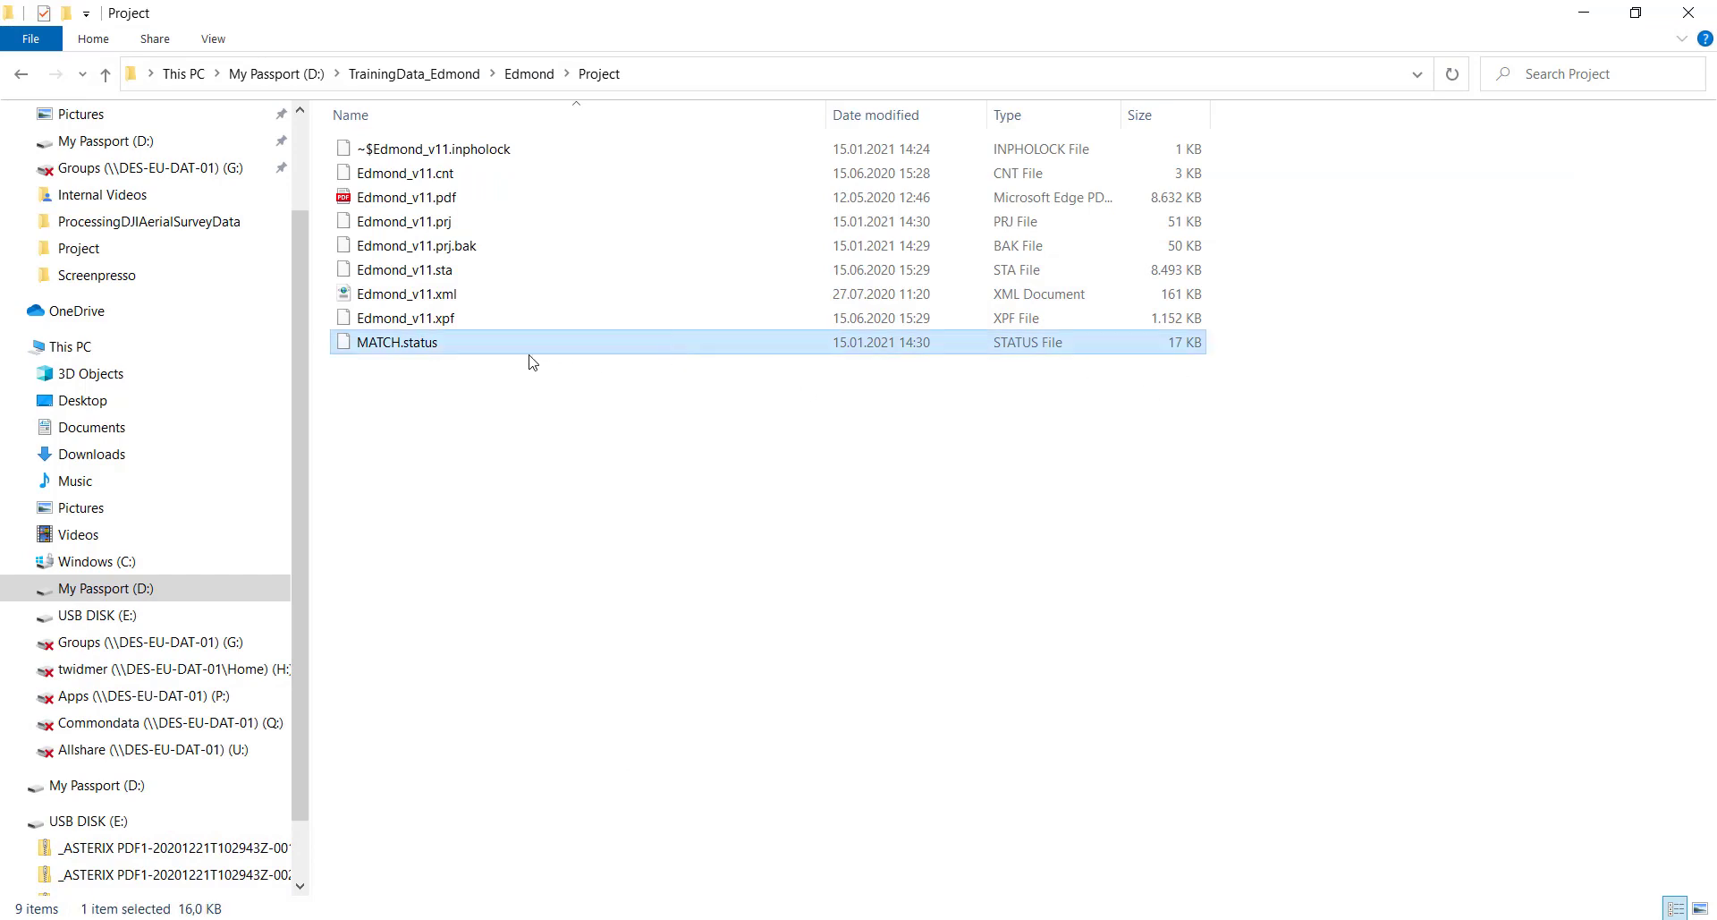
{"action": "right_click", "coordinate": [461, 342]}
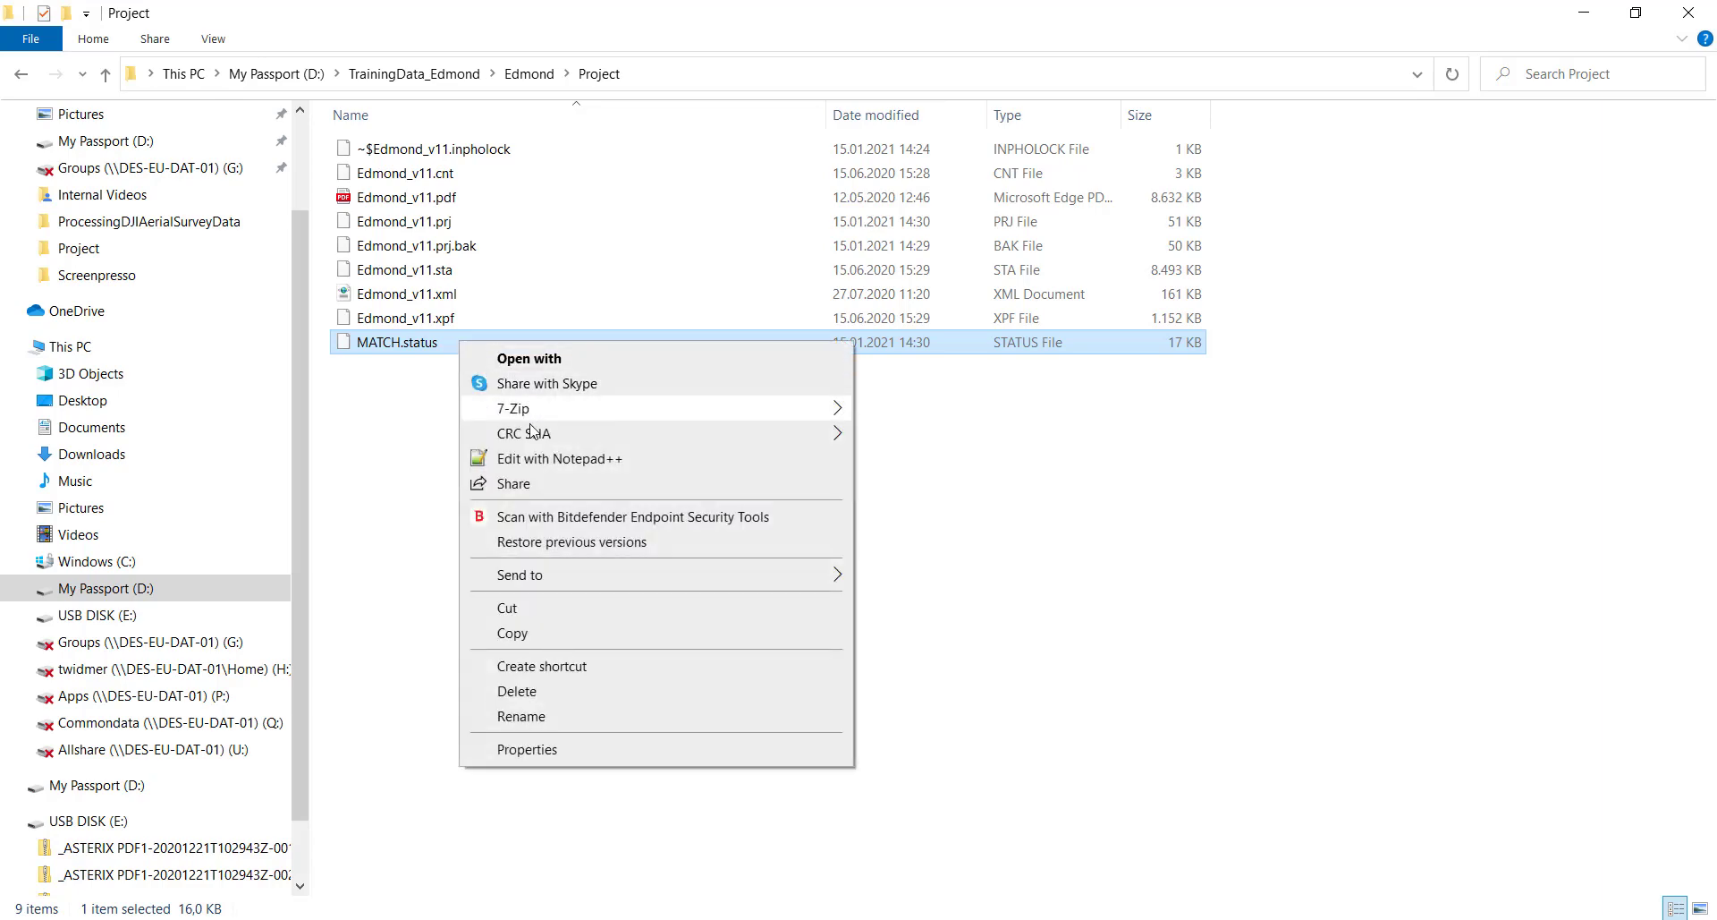
Open the generated MATCH.status in Notepad++ to view its 231 lines of options.
{"action": "left_click", "coordinate": [537, 459]}
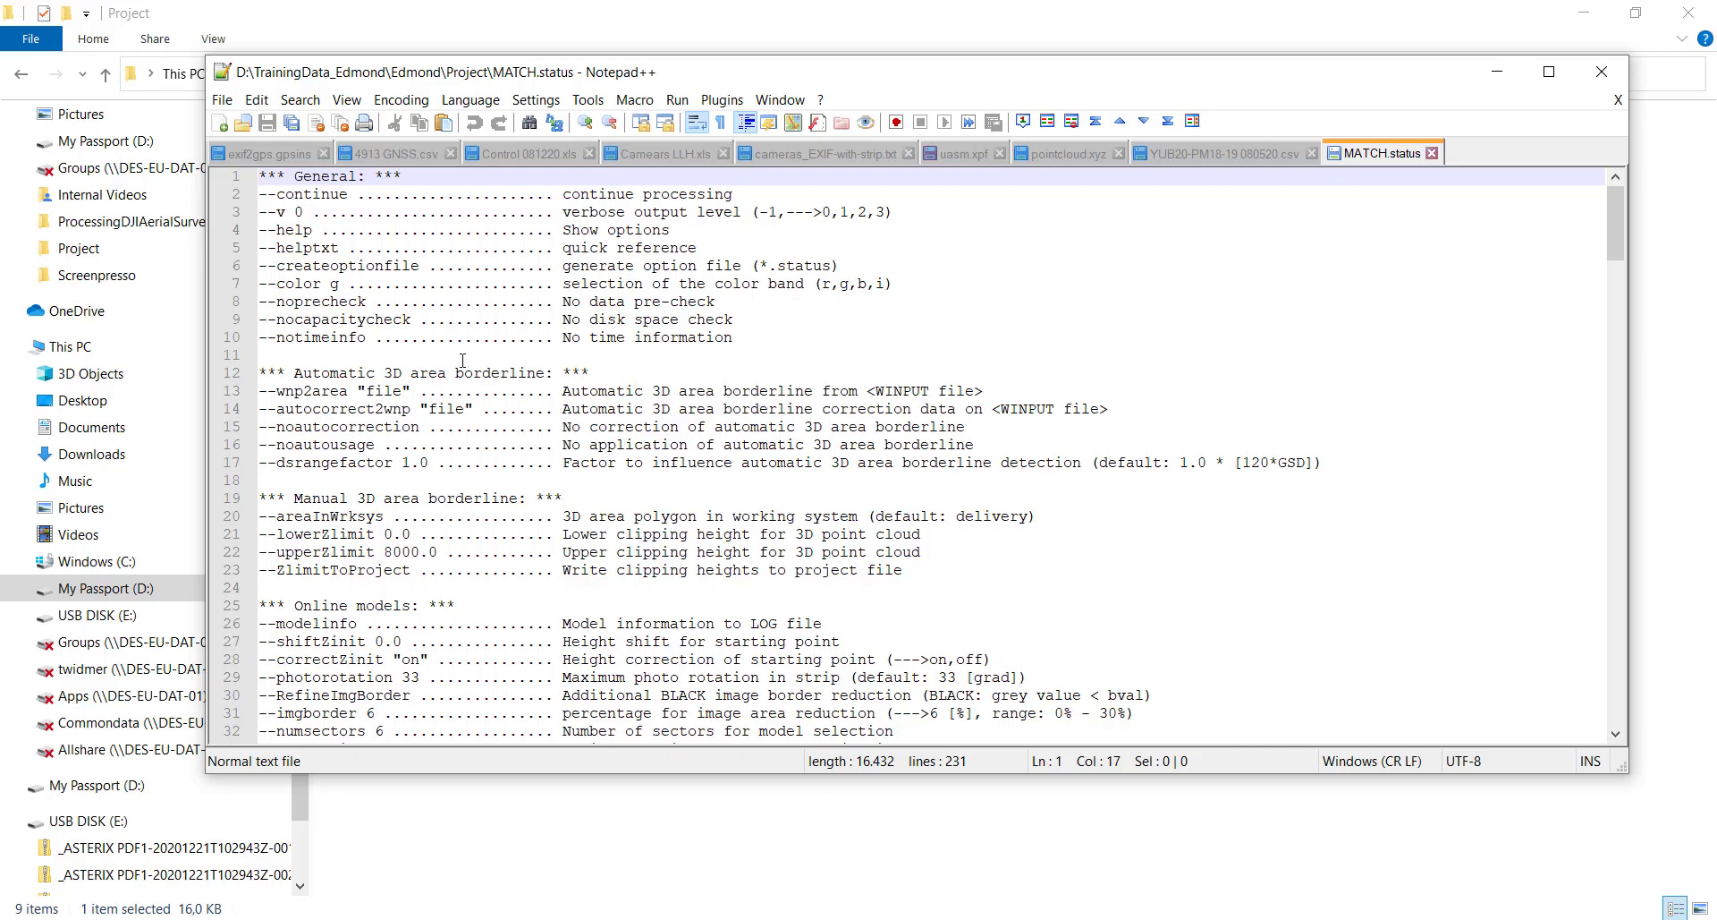
{"action": "left_click", "coordinate": [278, 199]}
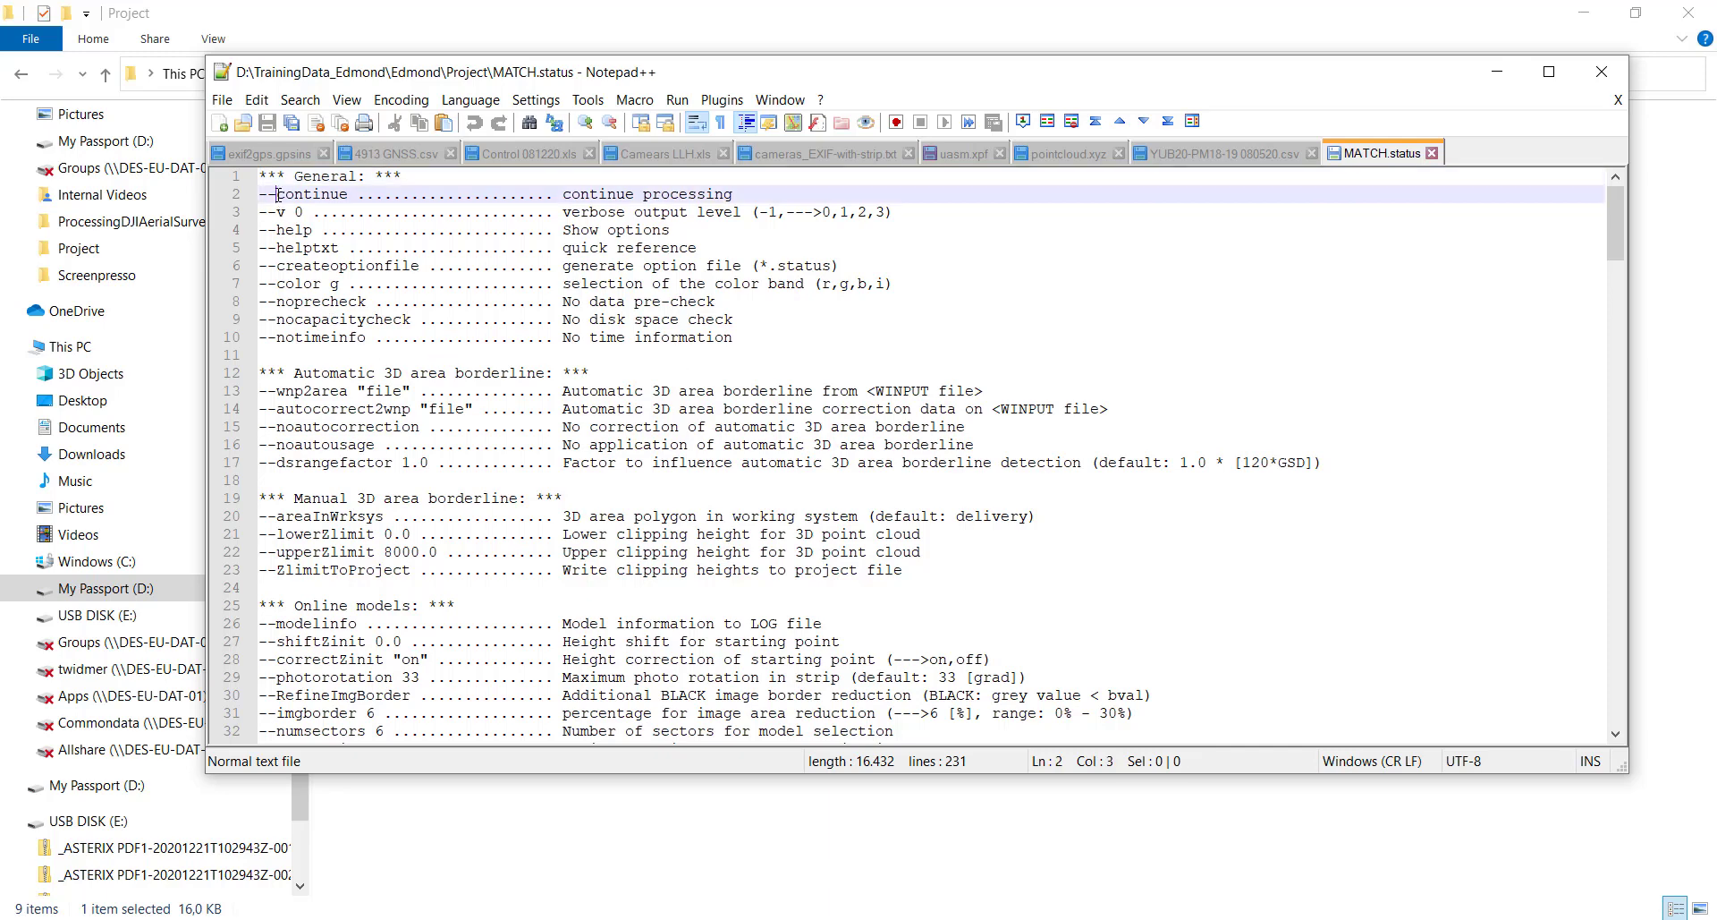
{"action": "left_click", "coordinate": [276, 248]}
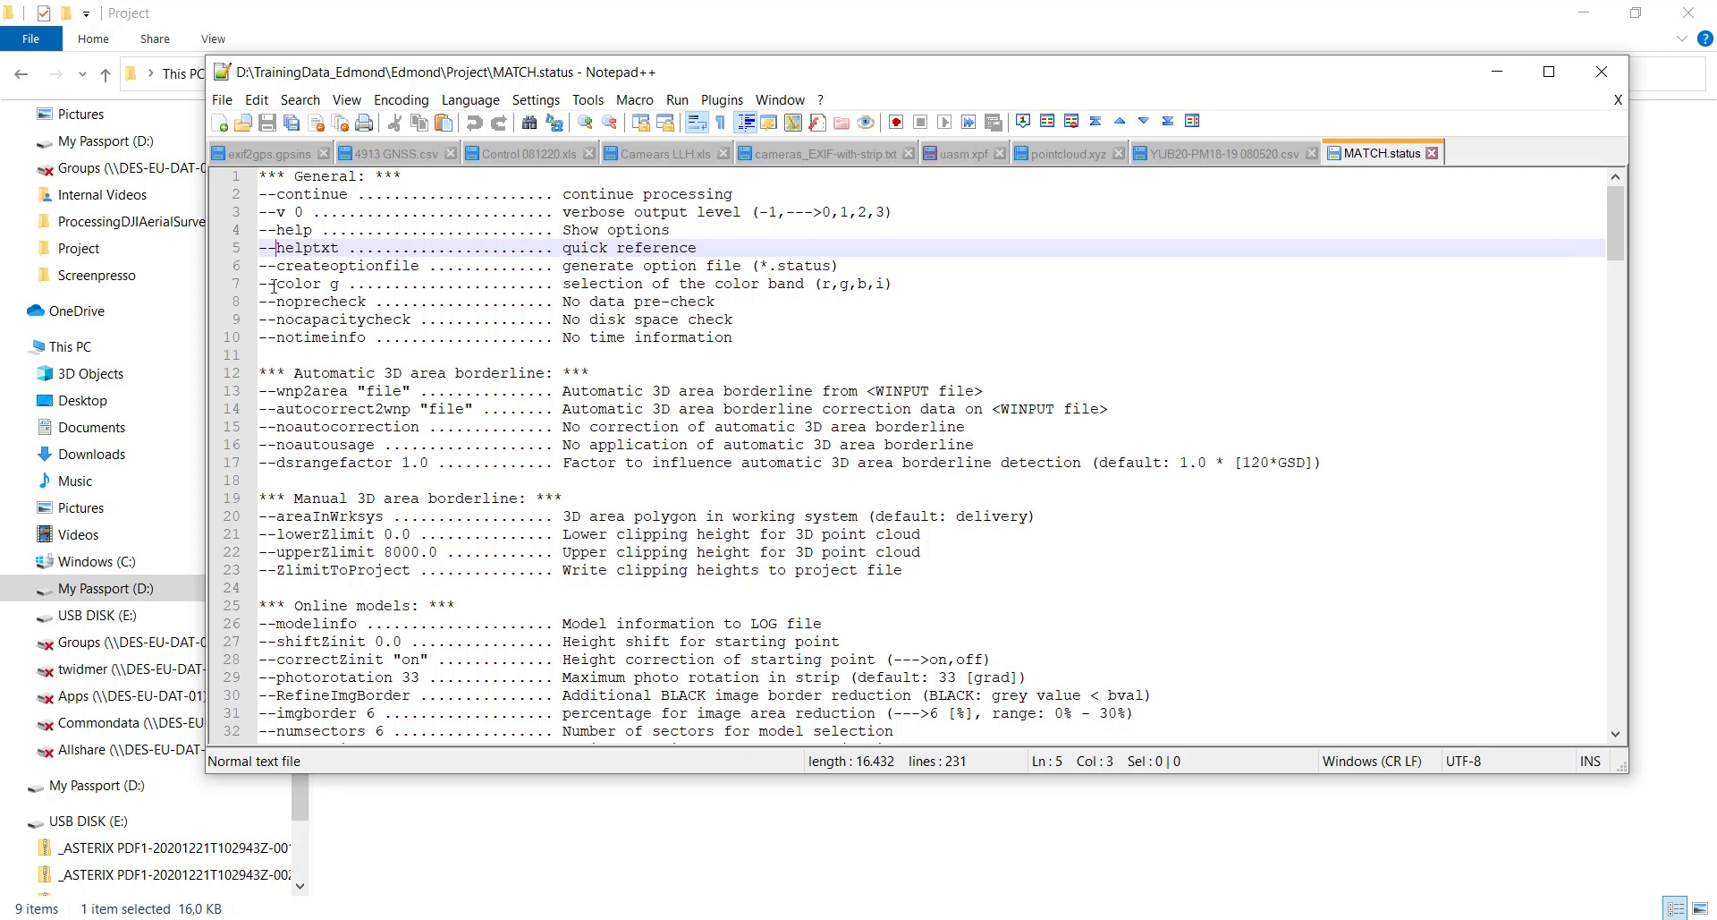
{"action": "left_click", "coordinate": [268, 285]}
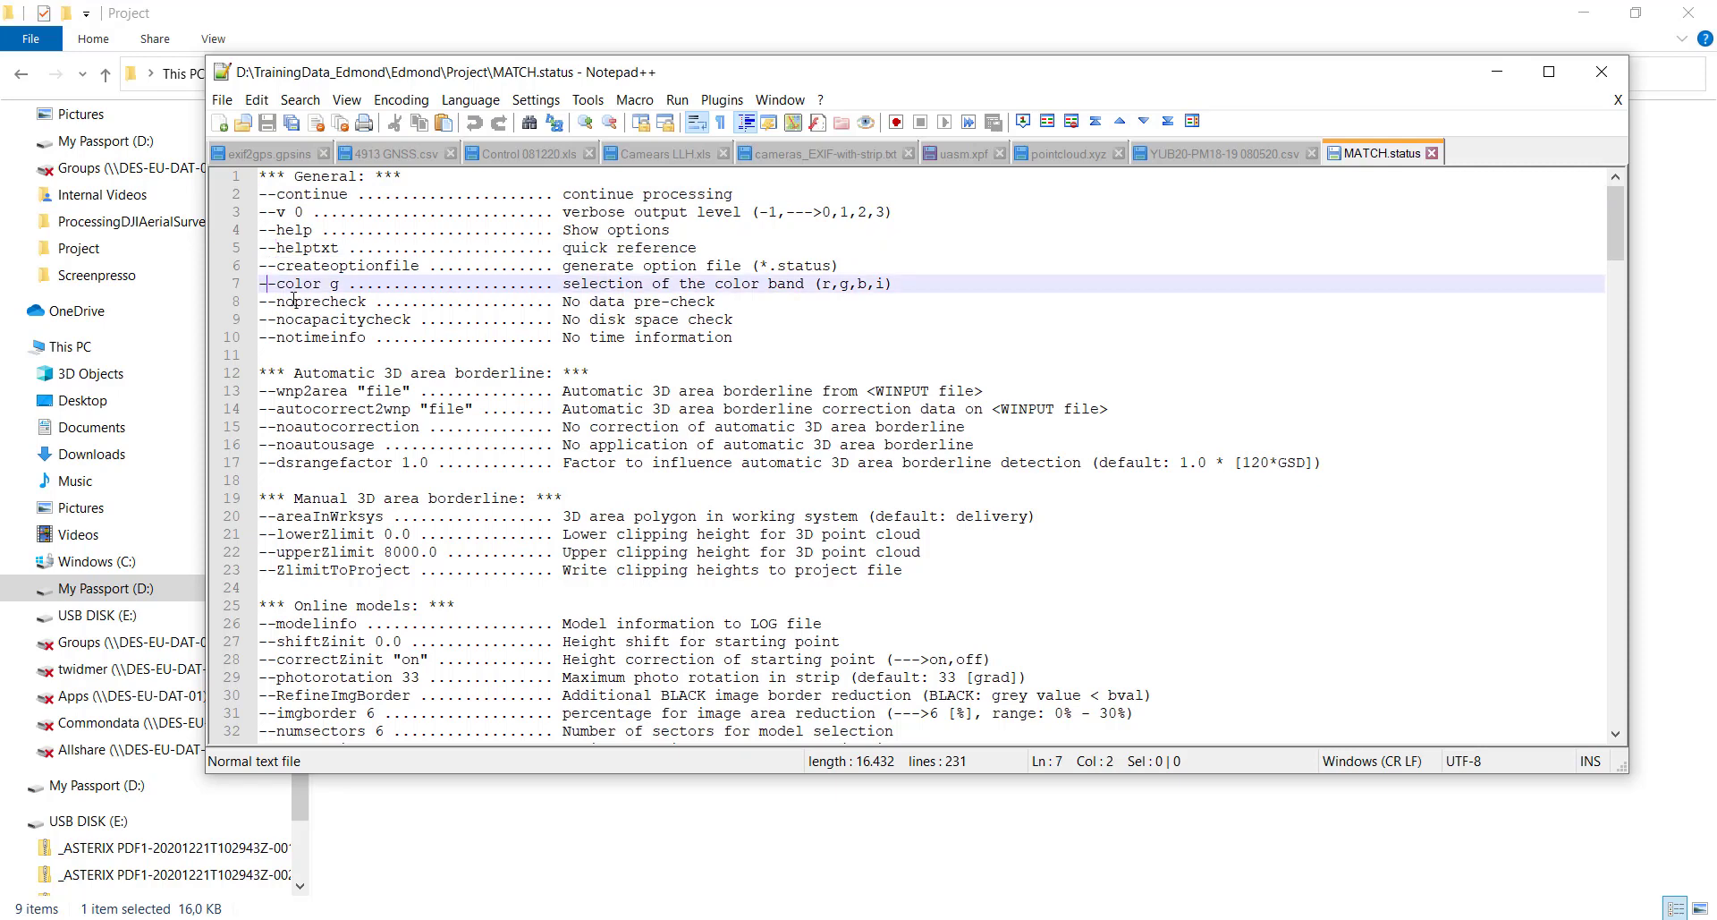
{"action": "key", "text": "BackSpace"}
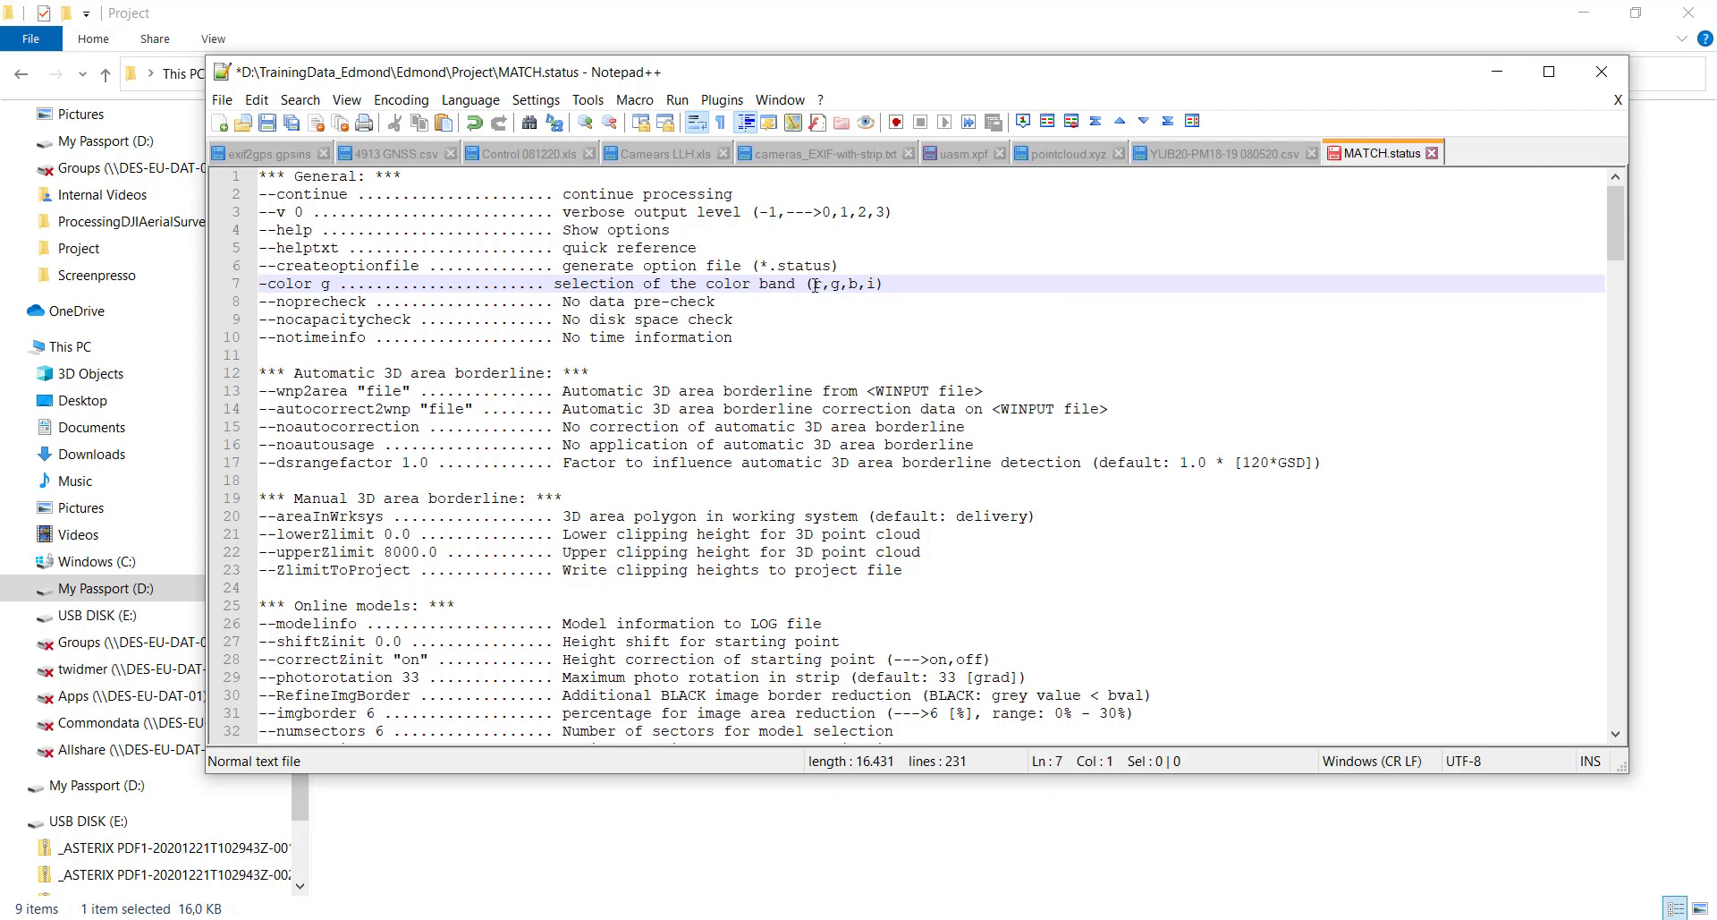
{"action": "double_click", "coordinate": [816, 285]}
{"action": "left_click", "coordinate": [833, 285]}
{"action": "double_click", "coordinate": [855, 284]}
{"action": "left_click", "coordinate": [869, 284]}
{"action": "left_click", "coordinate": [331, 284]}
{"action": "type", "text": "-"}
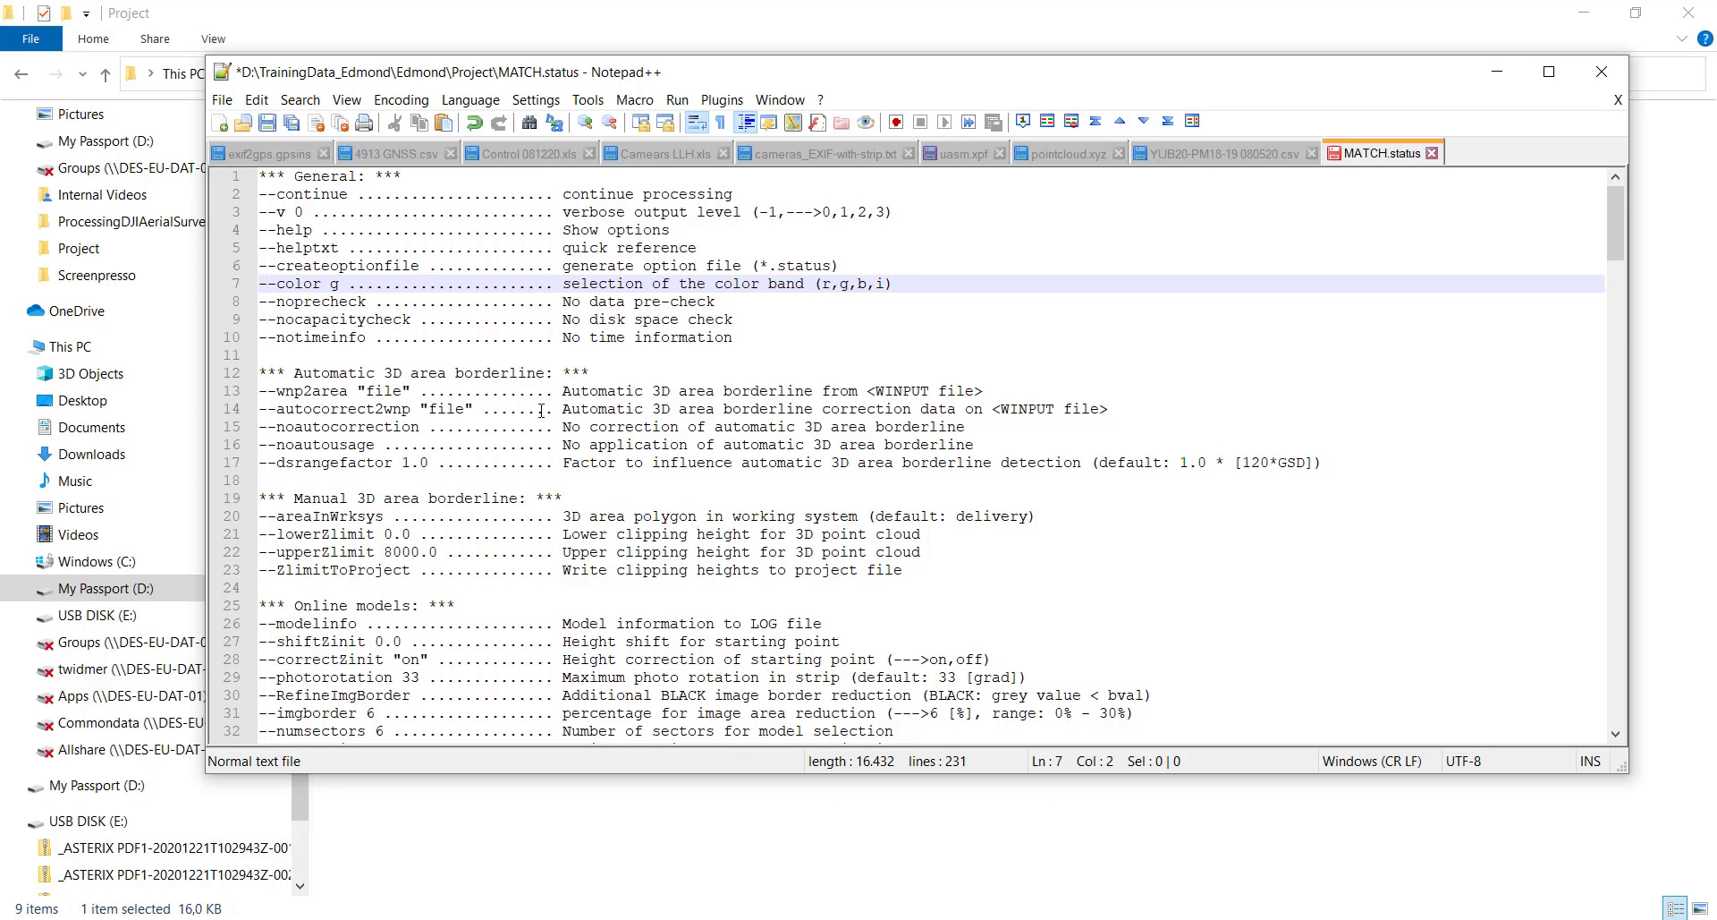
Make line 13 read -wnp2area "file" with one leading dash, replacing the C:\tmp path.
{"action": "left_click", "coordinate": [268, 392]}
{"action": "key", "text": "BackSpace"}
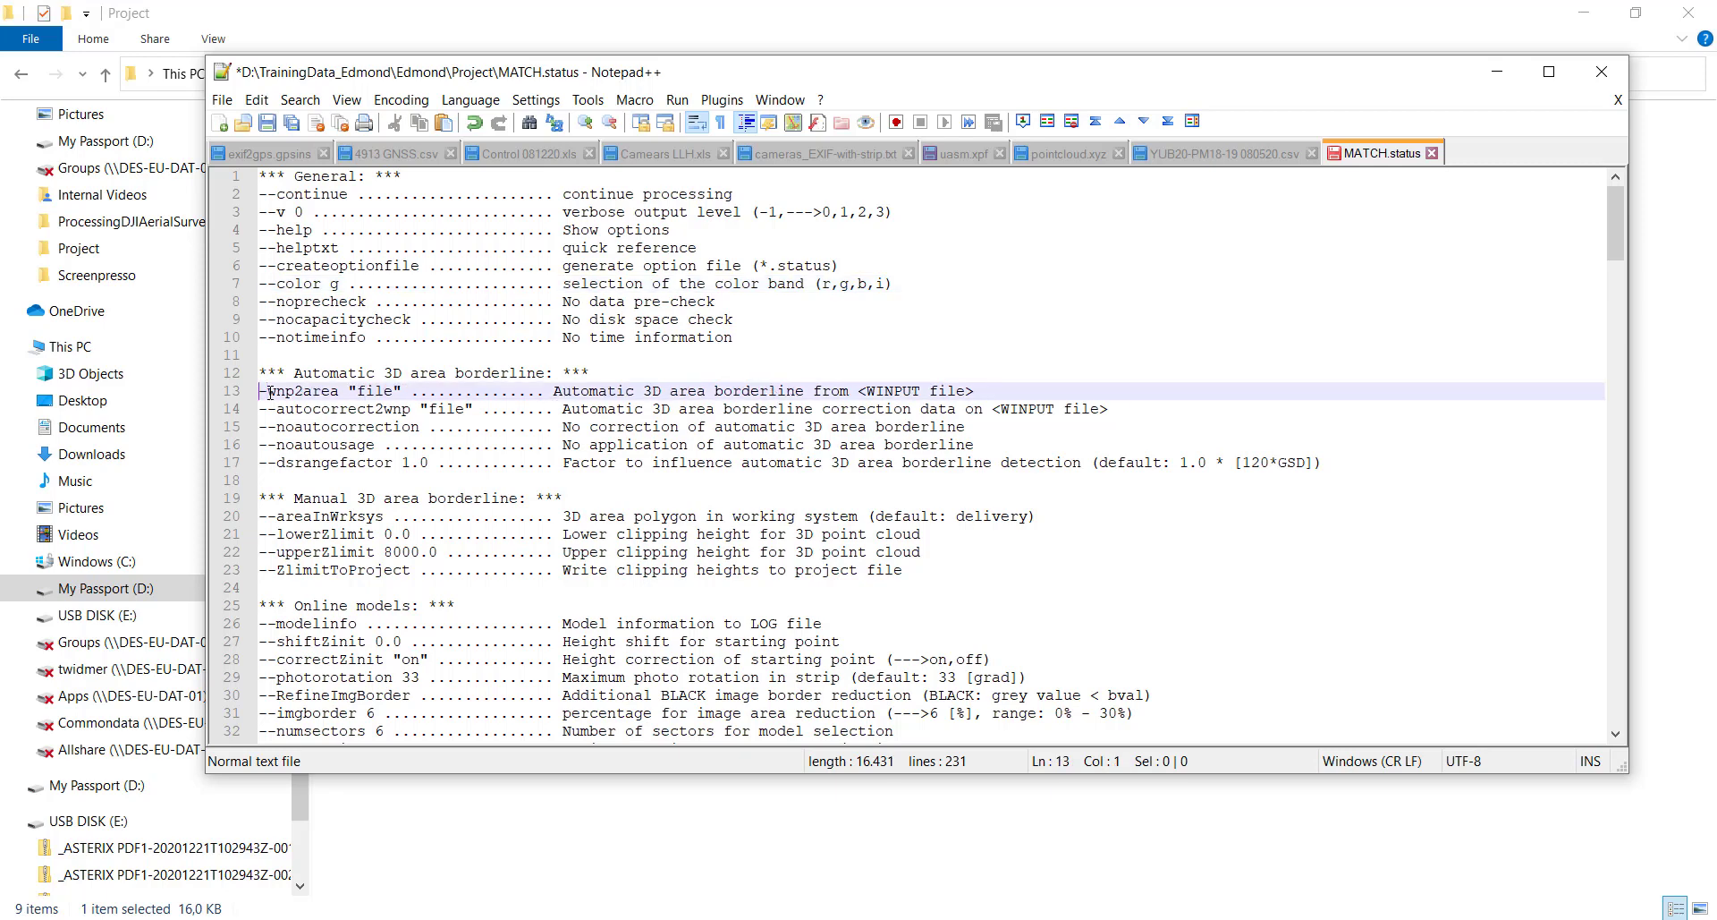
{"action": "left_click_drag", "start_coordinate": [359, 391], "coordinate": [402, 392]}
{"action": "left_click", "coordinate": [400, 392]}
{"action": "key", "text": "shift+Left"}
{"action": "key", "text": "shift+Left"}
{"action": "key", "text": "shift+Left"}
{"action": "key", "text": "shift+Left"}
{"action": "key", "text": "shift+Left"}
{"action": "type", "text": "C:"}
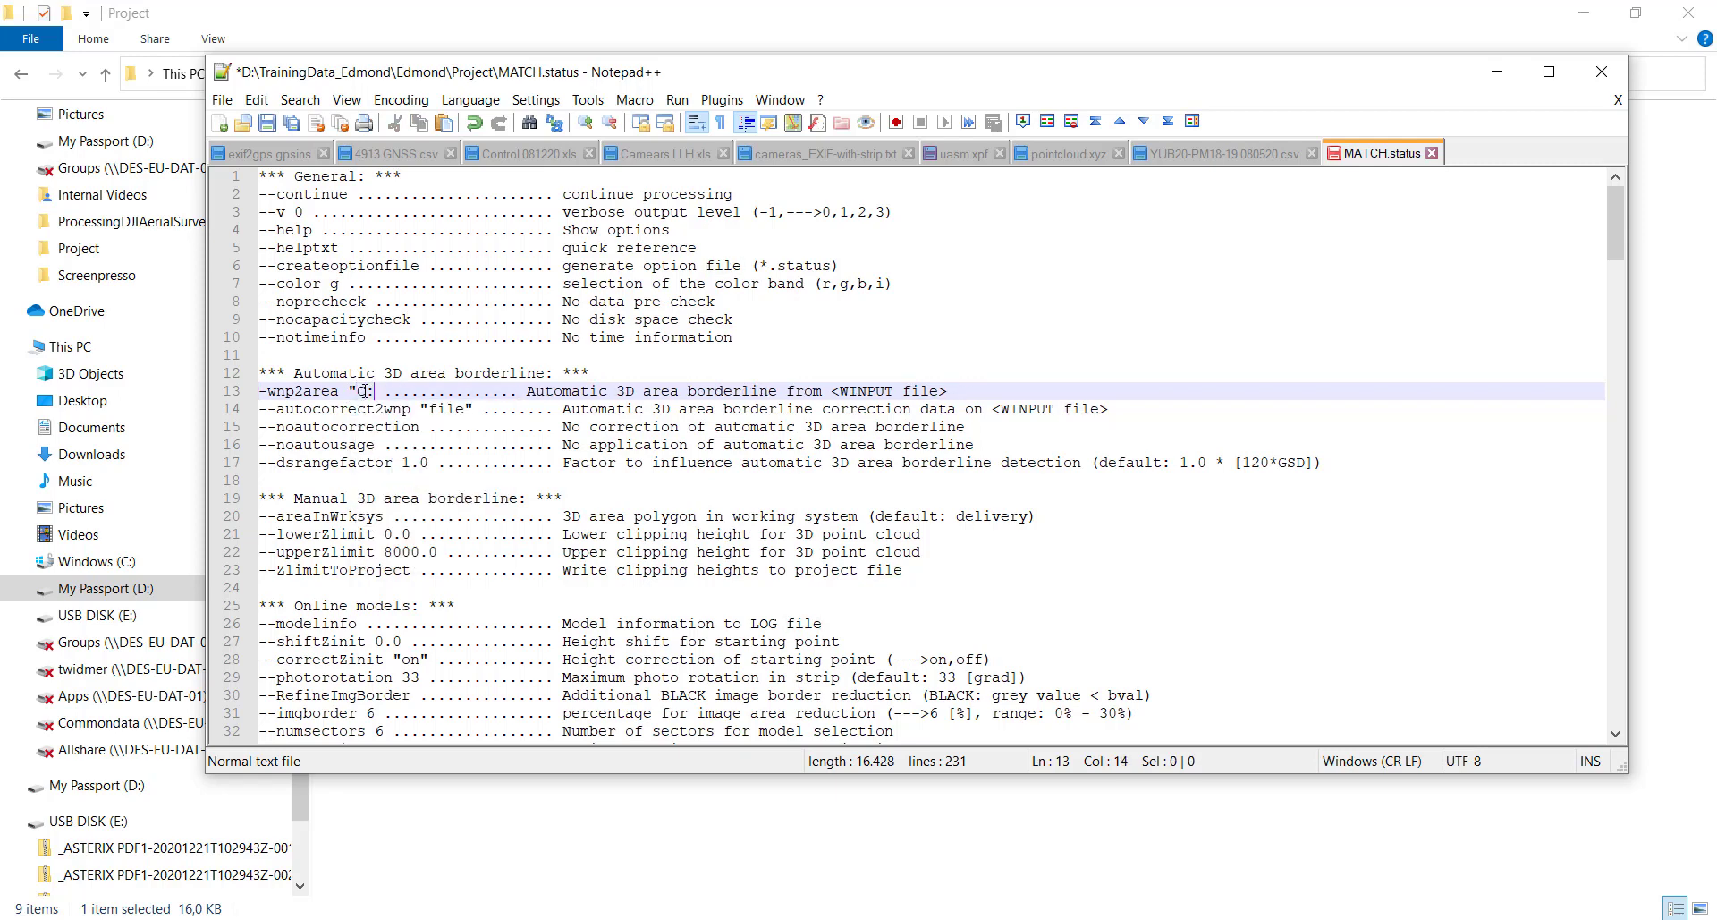
{"action": "type", "text": "\\"}
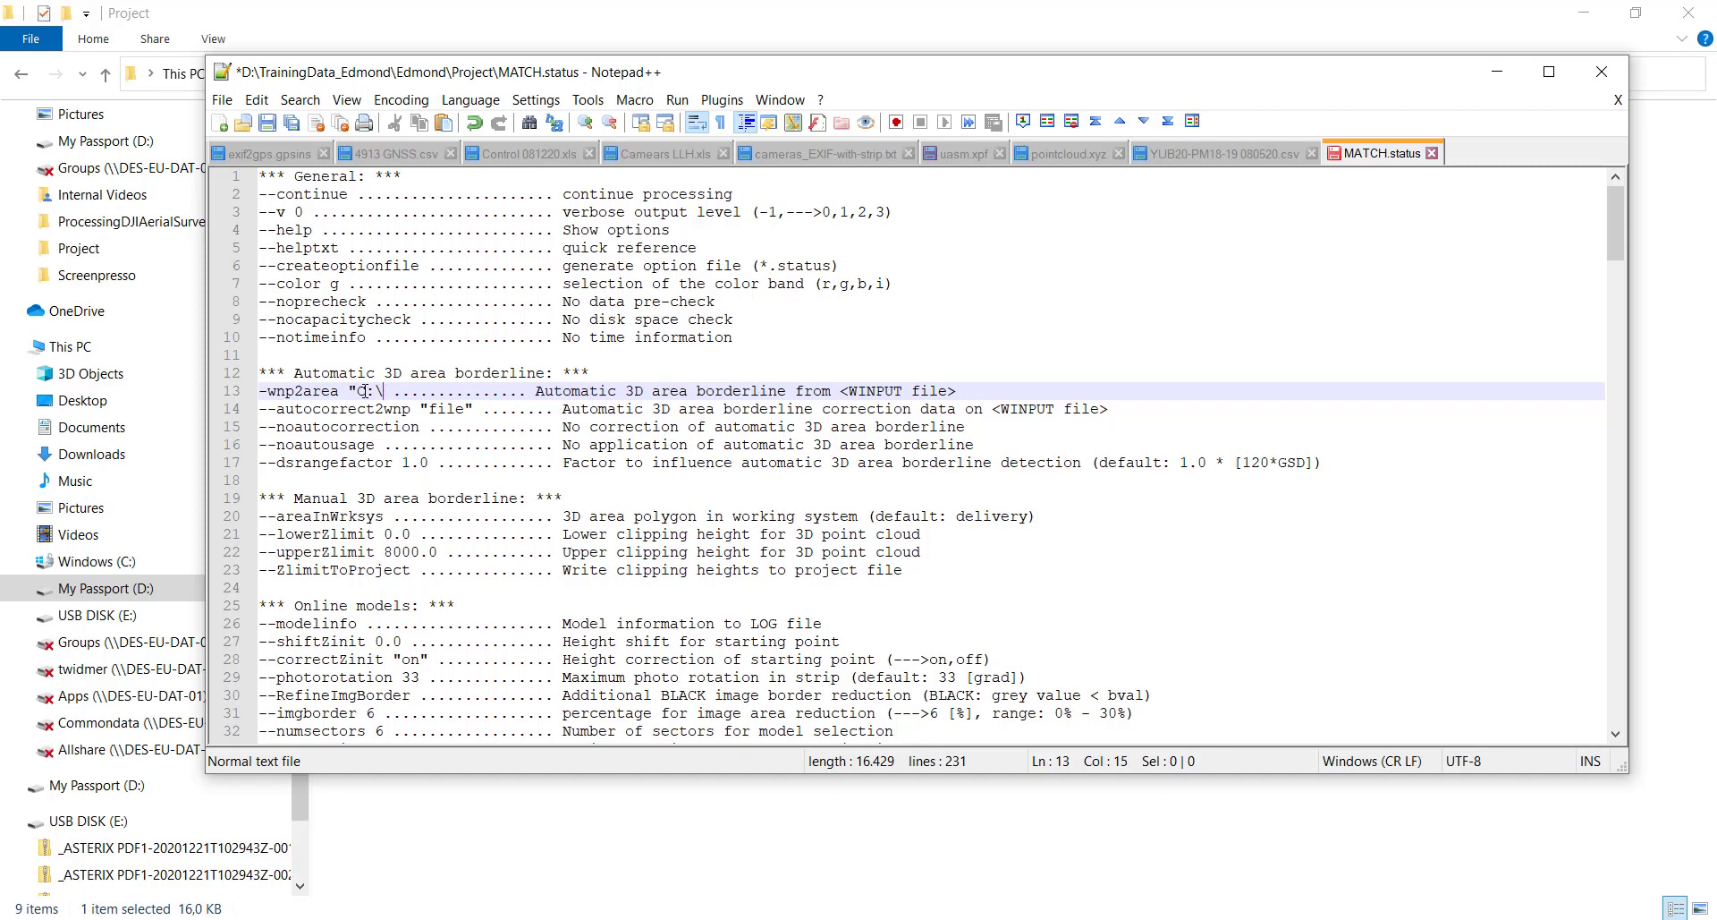
{"action": "type", "text": "tmp"}
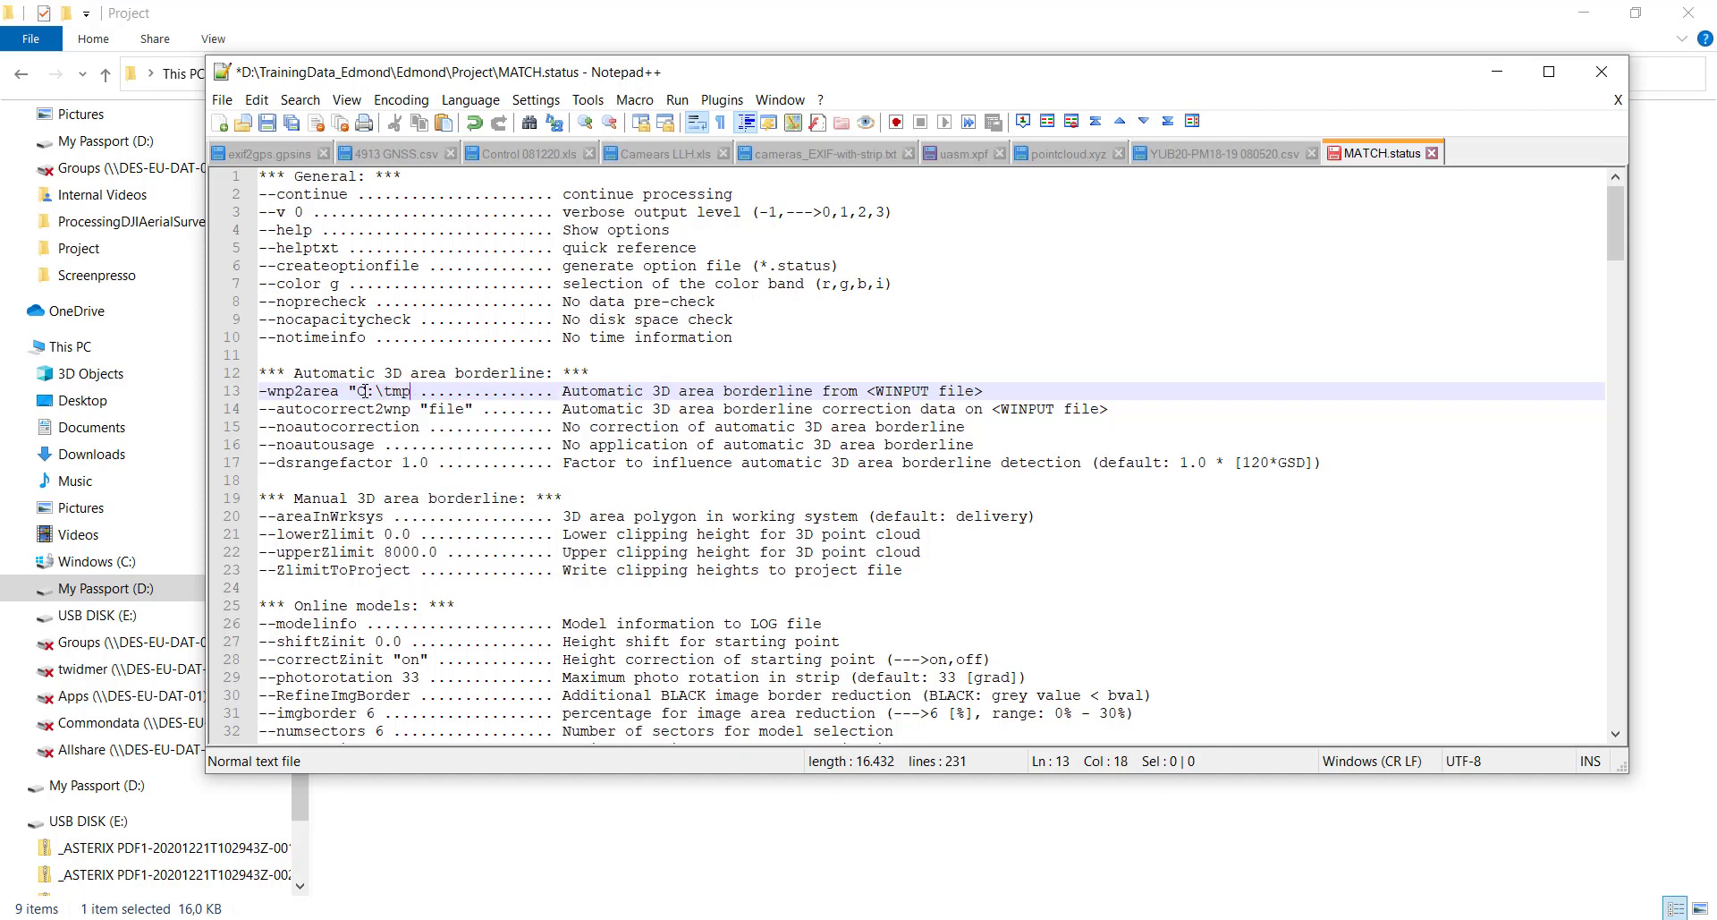
{"action": "type", "text": "\\name.w"}
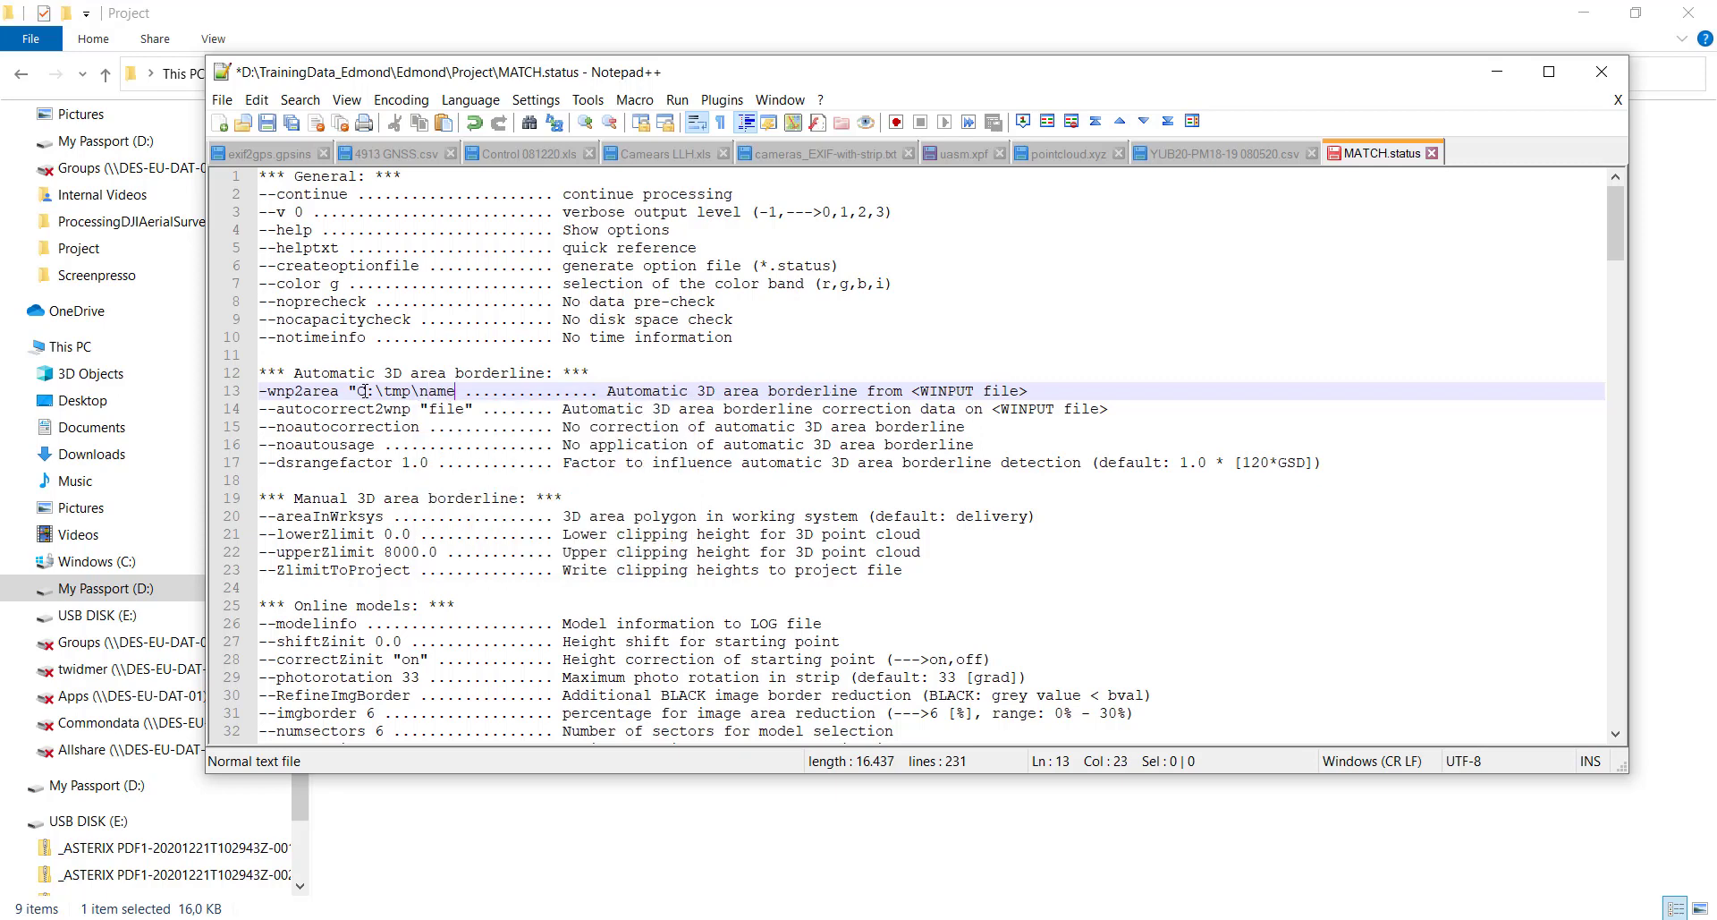
{"action": "type", "text": "np\""}
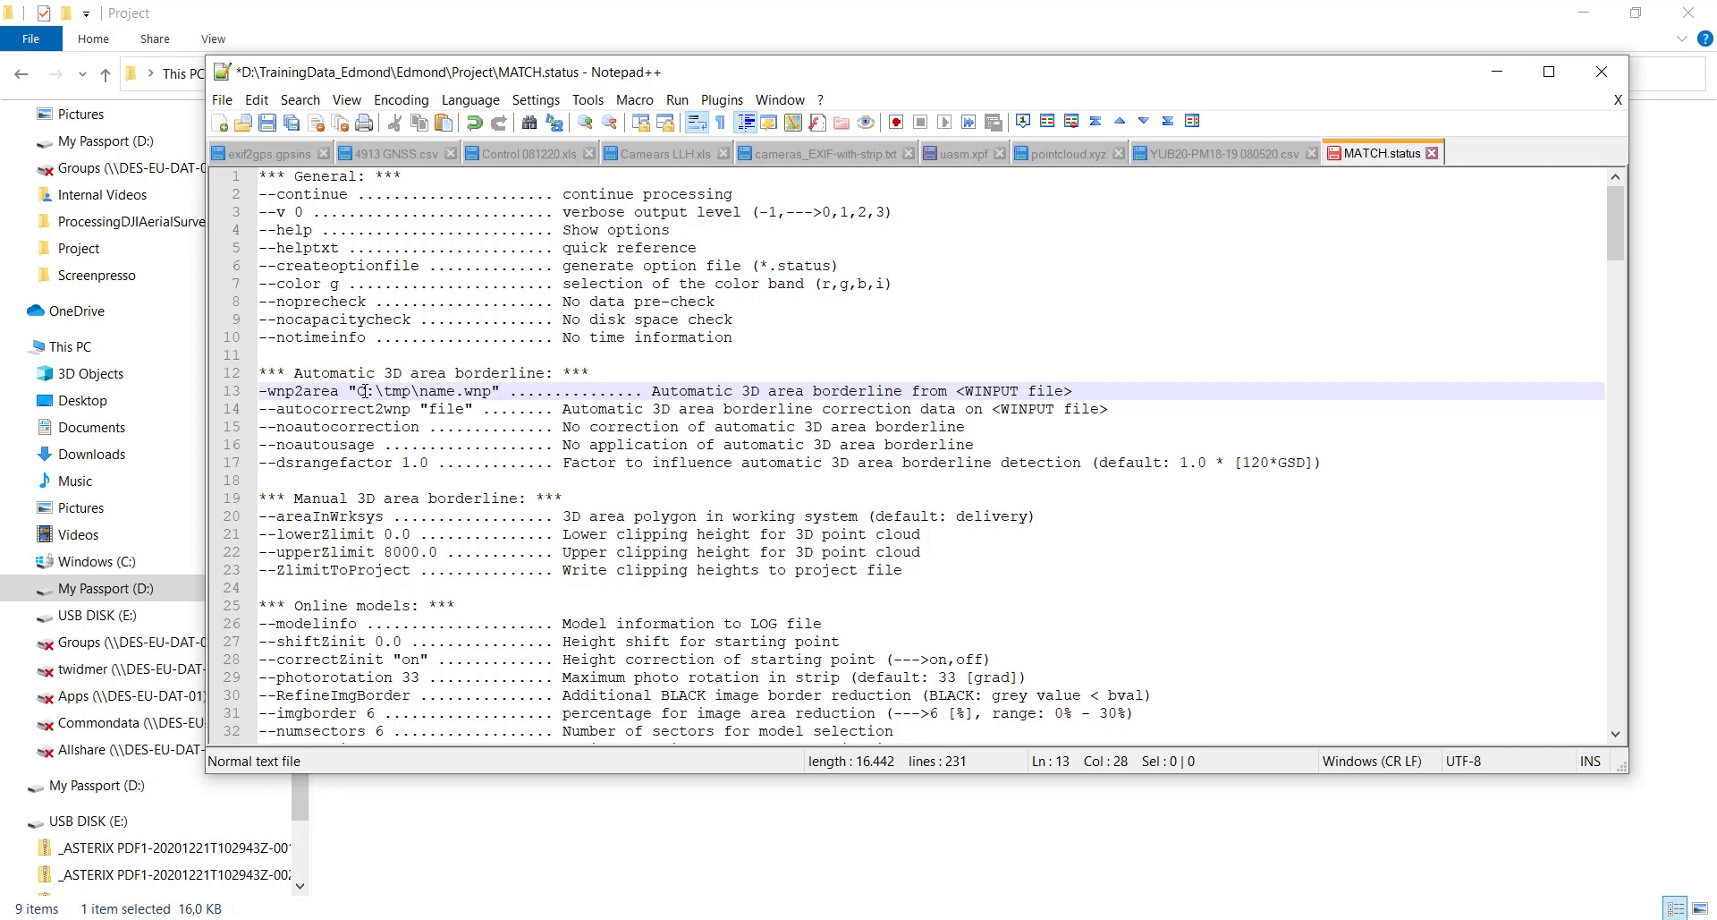
{"action": "key", "text": "BackSpace"}
{"action": "key", "text": "BackSpace"}
{"action": "key", "text": "BackSpace"}
{"action": "key", "text": "BackSpace"}
{"action": "key", "text": "BackSpace"}
{"action": "key", "text": "BackSpace"}
{"action": "key", "text": "BackSpace"}
{"action": "key", "text": "BackSpace"}
{"action": "key", "text": "BackSpace"}
{"action": "key", "text": "BackSpace"}
{"action": "key", "text": "BackSpace"}
{"action": "key", "text": "BackSpace"}
{"action": "key", "text": "BackSpace"}
{"action": "key", "text": "BackSpace"}
{"action": "key", "text": "BackSpace"}
{"action": "key", "text": "BackSpace"}
{"action": "type", "text": "file\""}
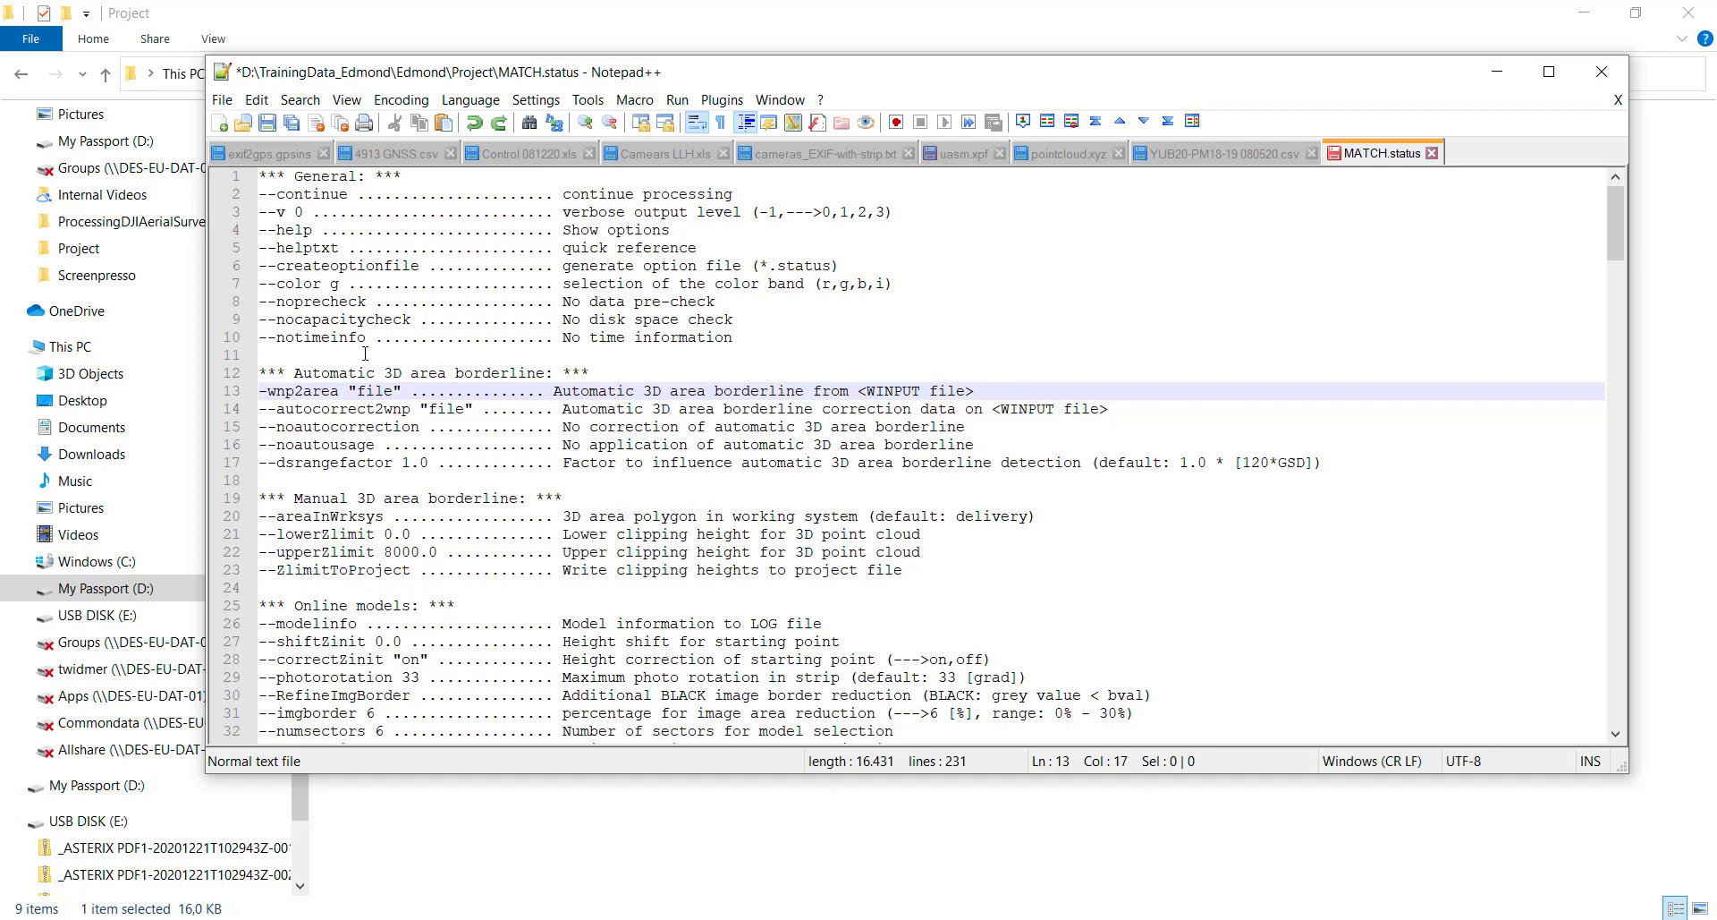
Remove one hyphen from --nocapacitycheck on line 9 to make it -nocapacitycheck.
{"action": "left_click", "coordinate": [269, 323]}
{"action": "key", "text": "BackSpace"}
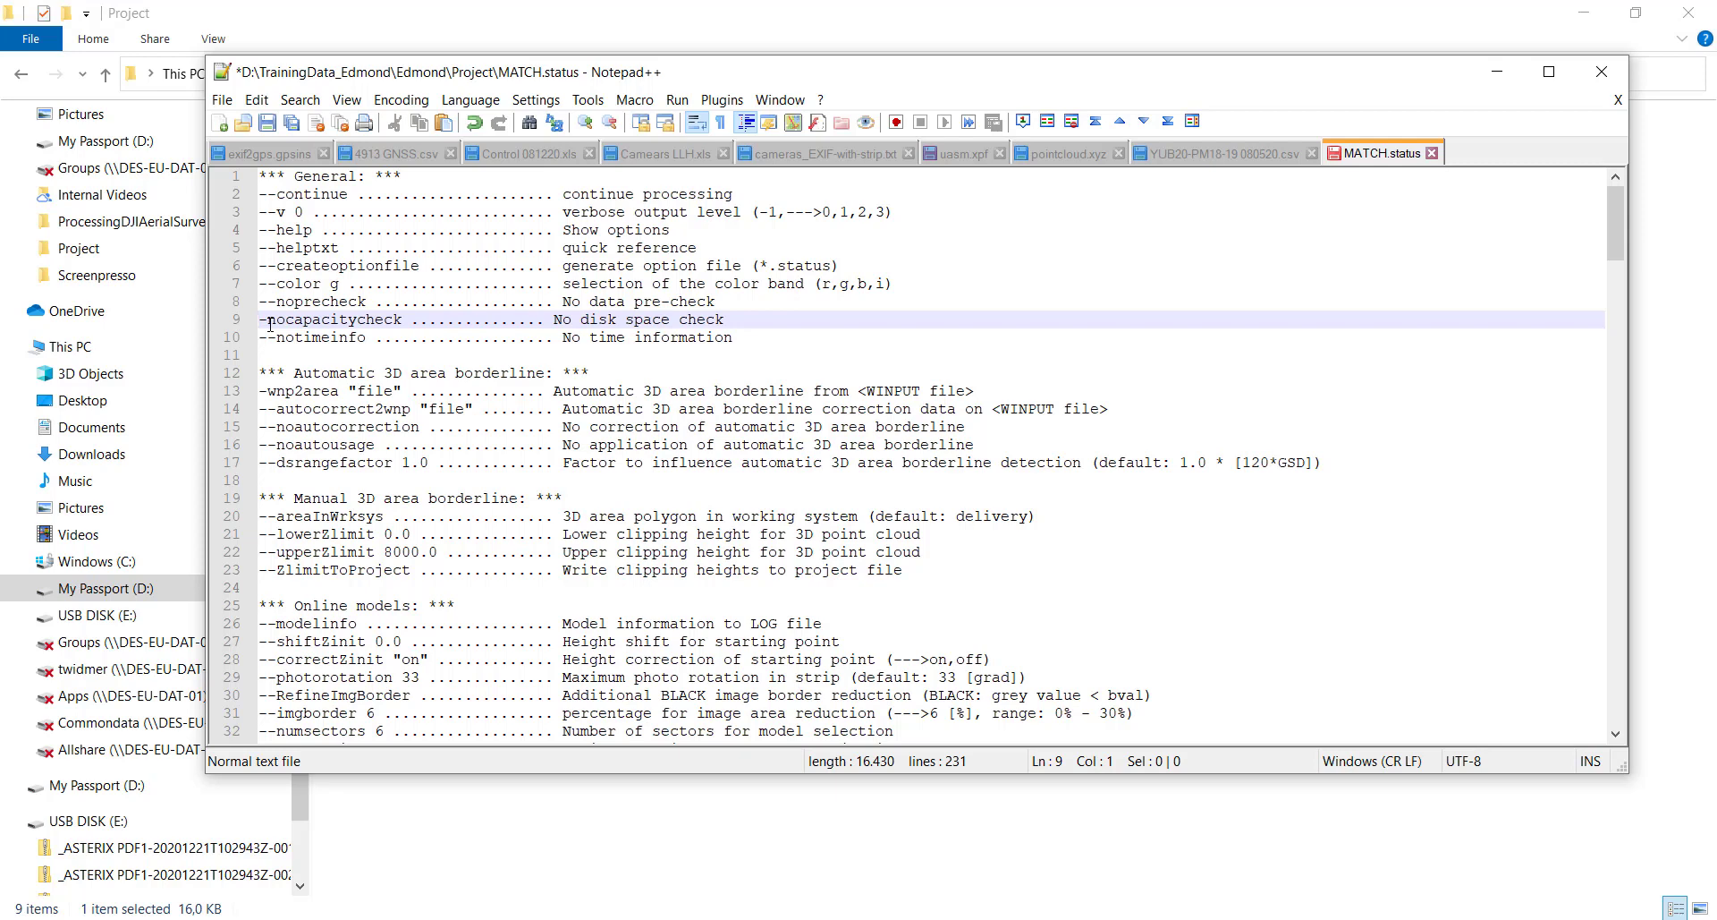
Delete the first eight lines above the -nocapacitycheck line.
{"action": "left_click", "coordinate": [263, 175]}
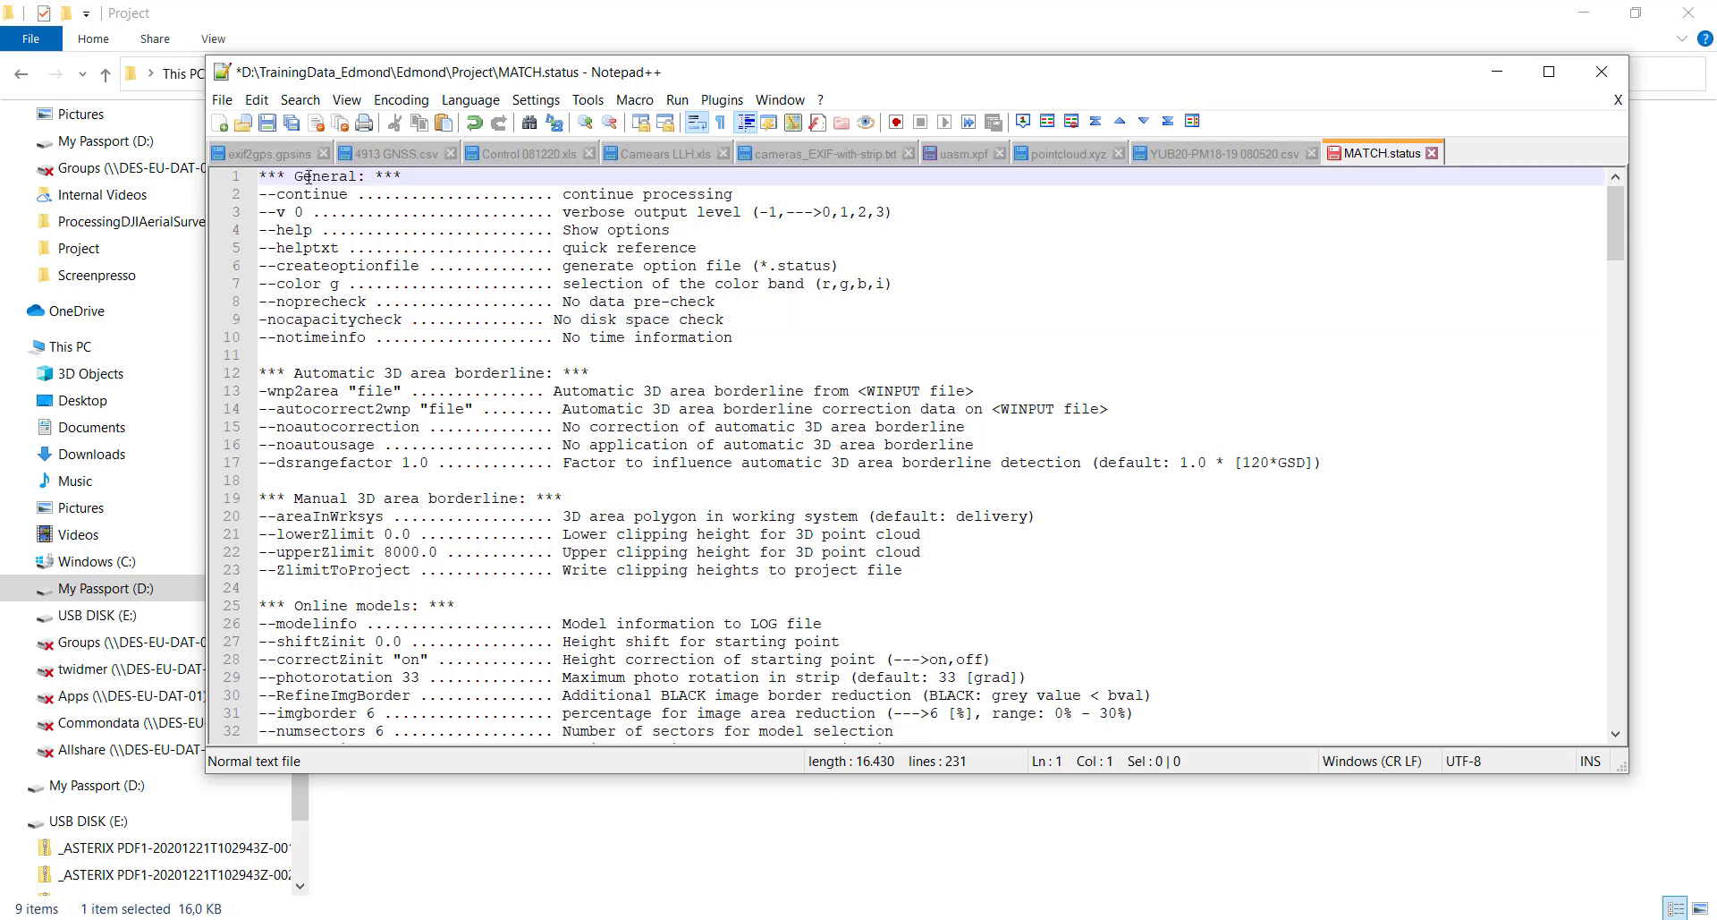
{"action": "key", "text": "shift+Down"}
{"action": "key", "text": "shift+Down"}
{"action": "key", "text": "shift+Down"}
{"action": "key", "text": "shift+Down"}
{"action": "key", "text": "shift+Down"}
{"action": "key", "text": "shift+Down"}
{"action": "key", "text": "shift+Down"}
{"action": "key", "text": "shift+Down"}
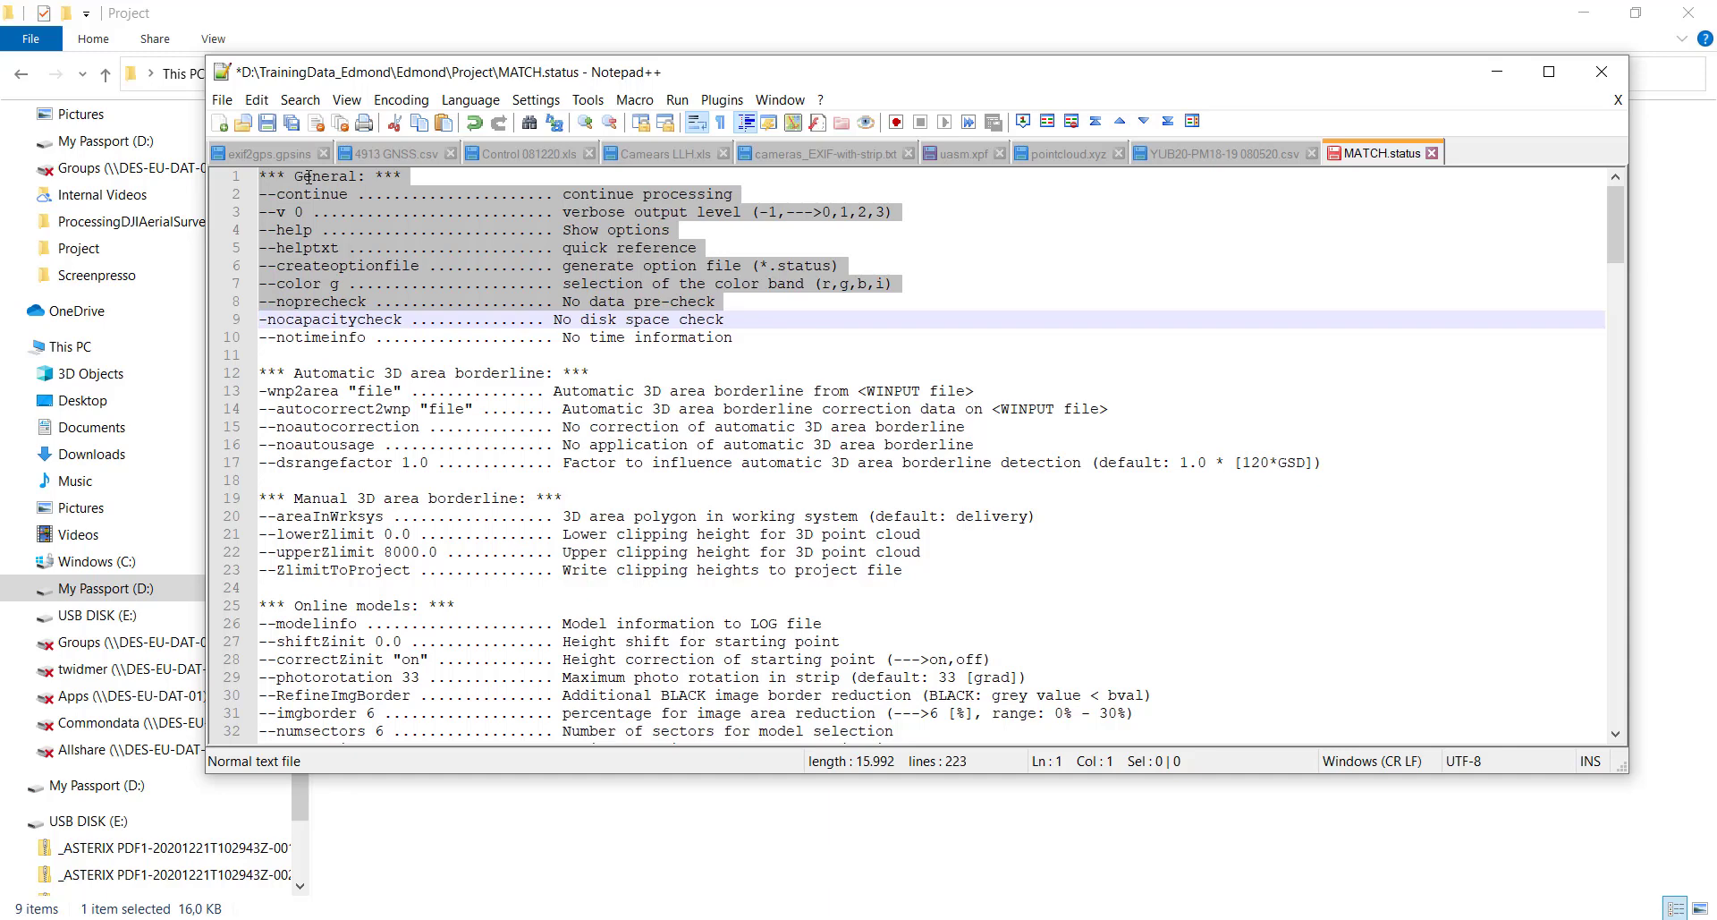
{"action": "key", "text": "Delete"}
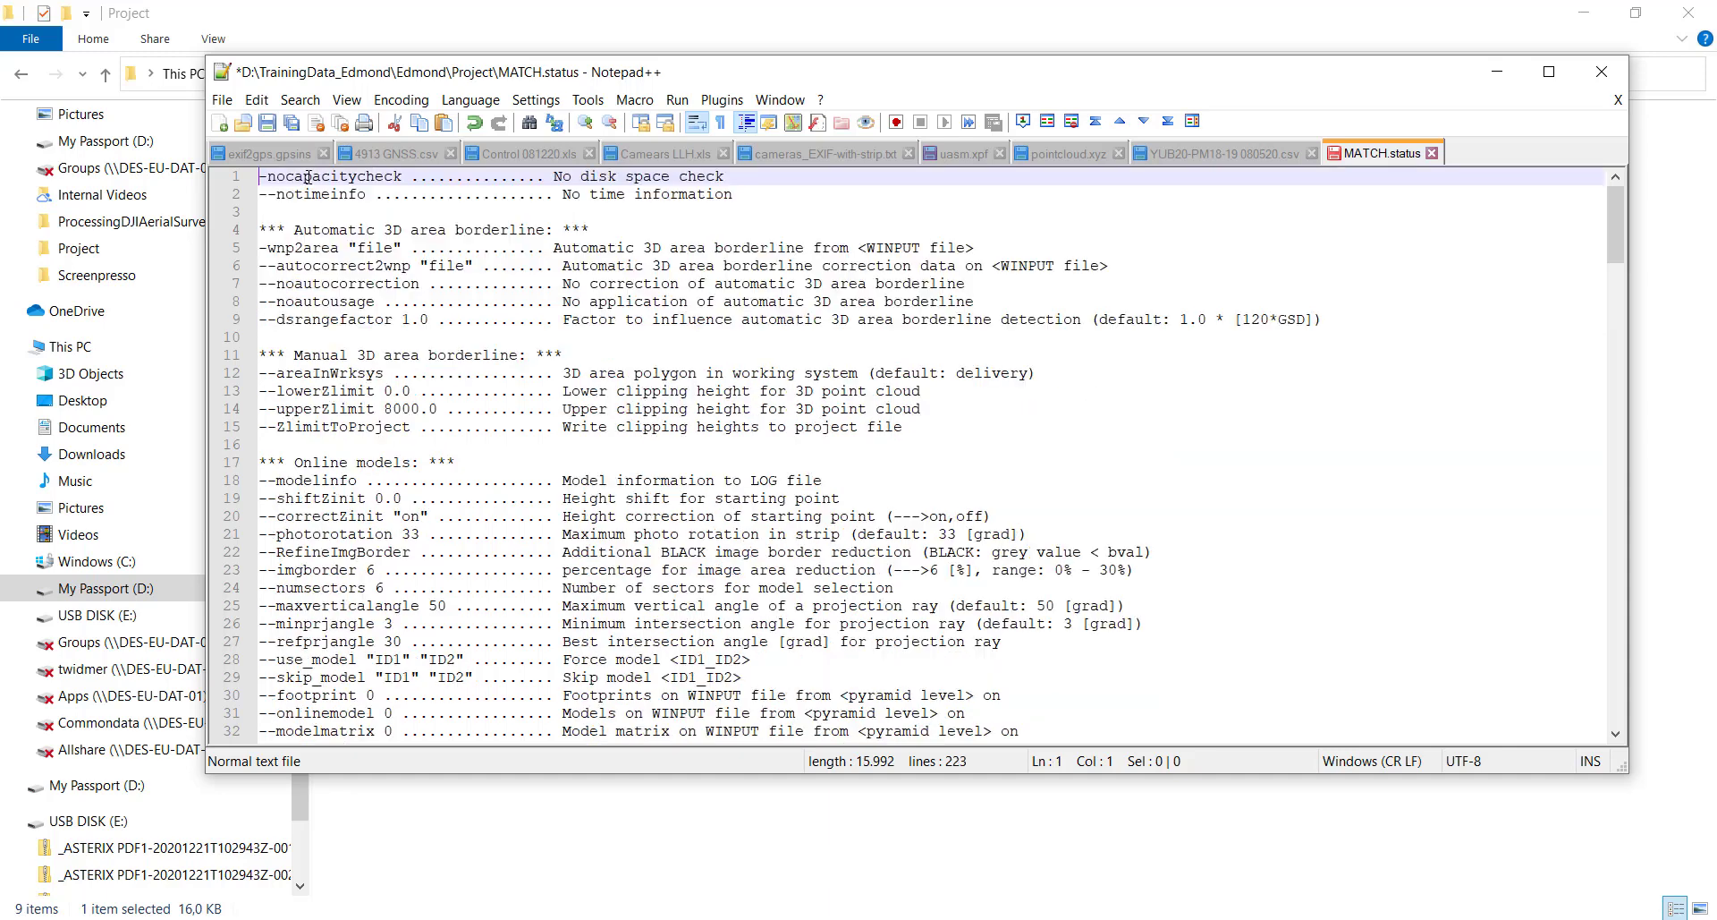
Delete every line below -nocapacitycheck so it is the file's only line.
{"action": "left_click", "coordinate": [261, 194]}
{"action": "left_click_drag", "start_coordinate": [262, 194], "coordinate": [377, 729]}
{"action": "key", "text": "Delete"}
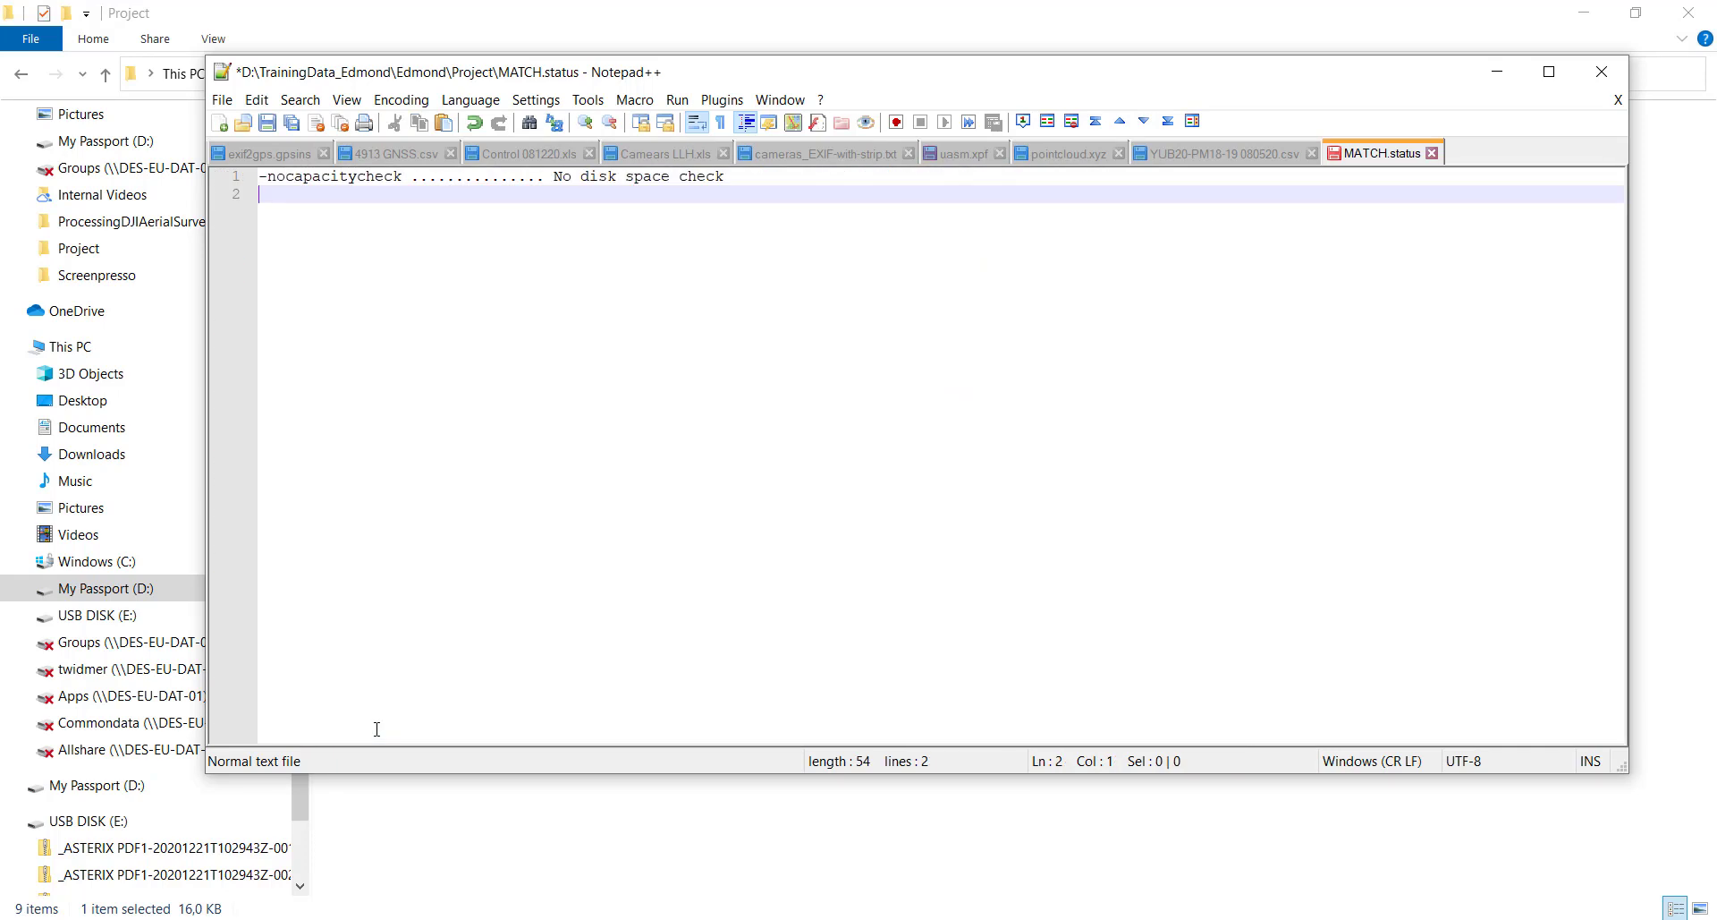
{"action": "key", "text": "BackSpace"}
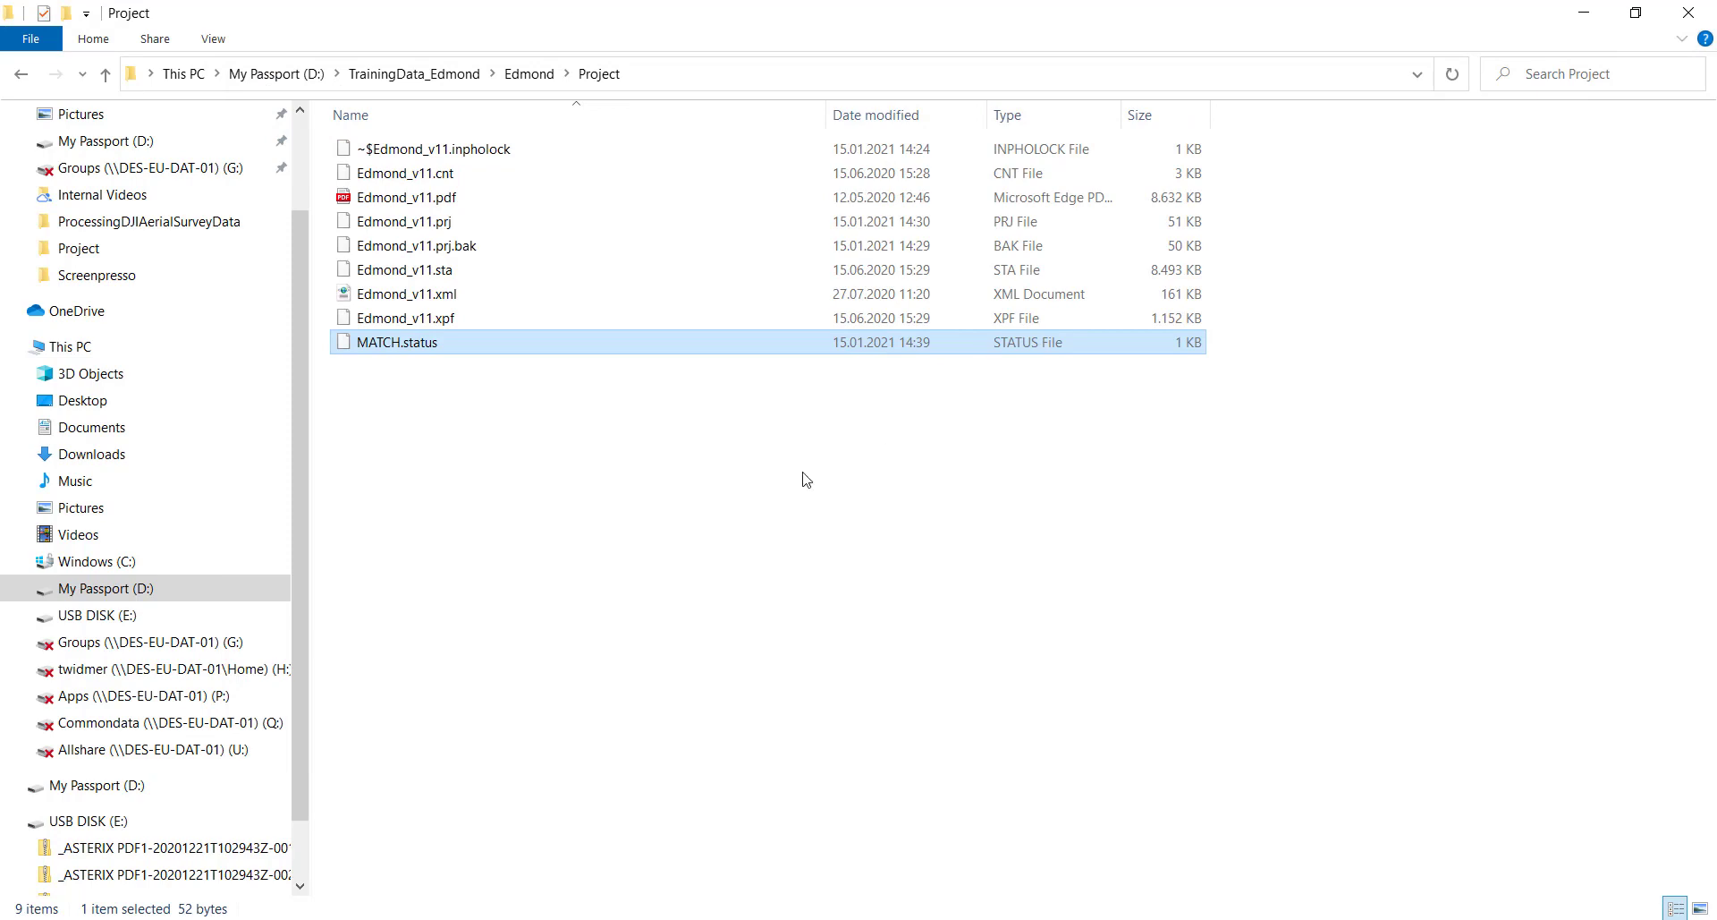
Tick the demo area, save the project and run MATCH-3DX processing, then return to Explorer.
{"action": "left_click", "coordinate": [648, 400]}
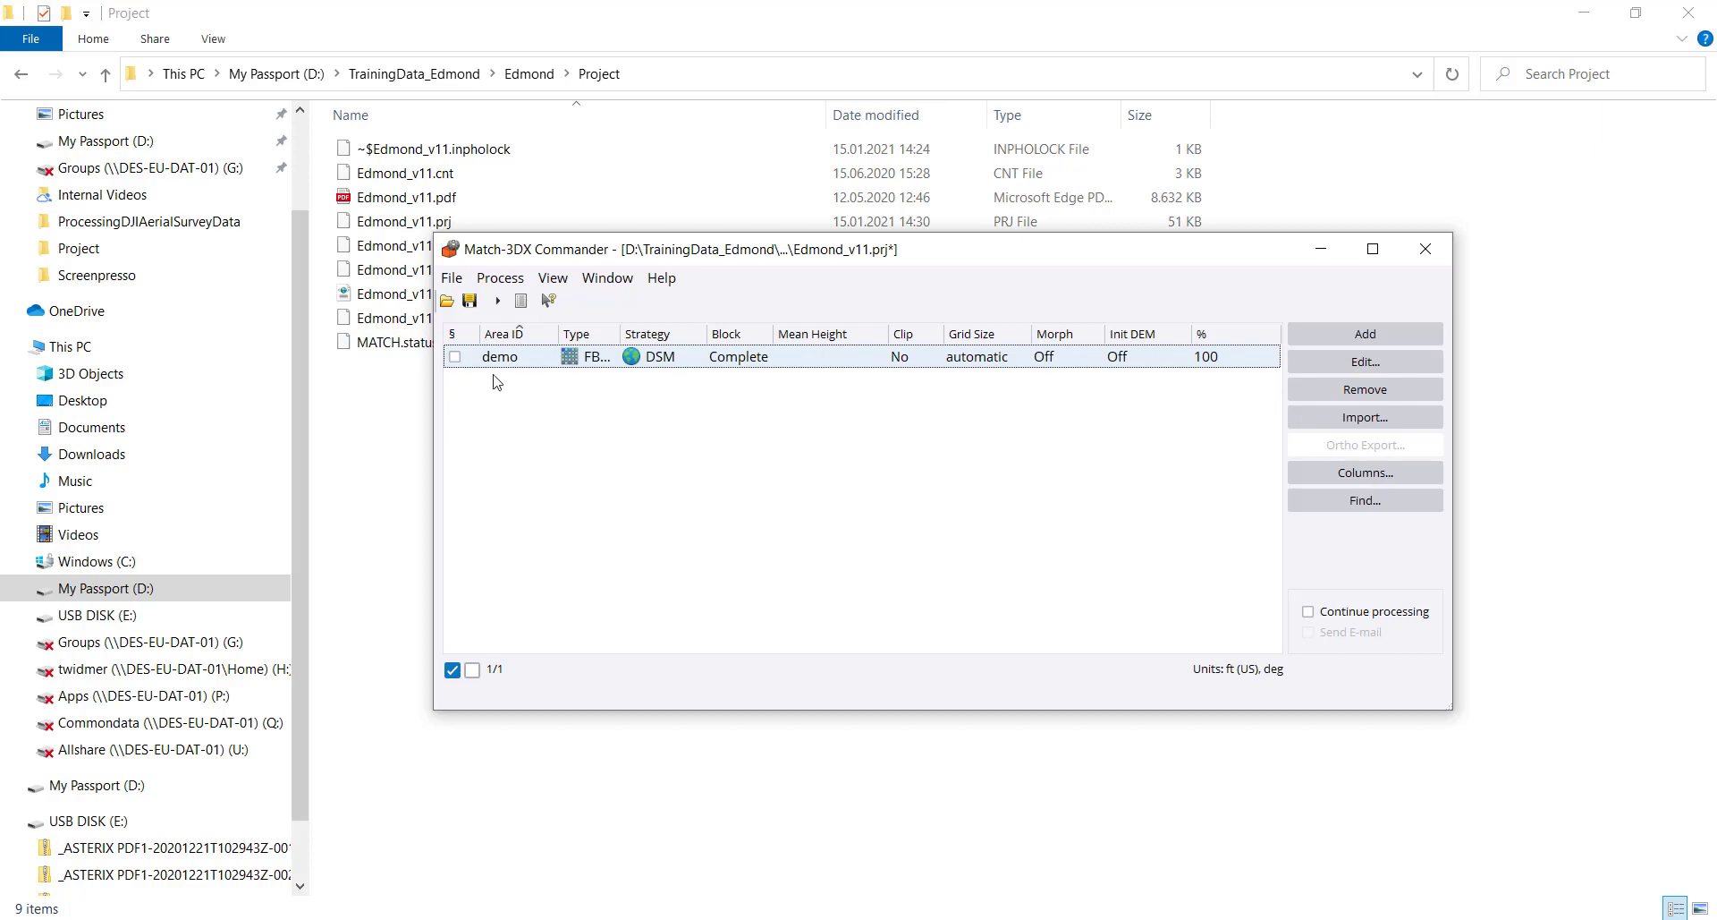
{"action": "left_click", "coordinate": [456, 357]}
{"action": "left_click", "coordinate": [469, 299]}
{"action": "left_click", "coordinate": [504, 308]}
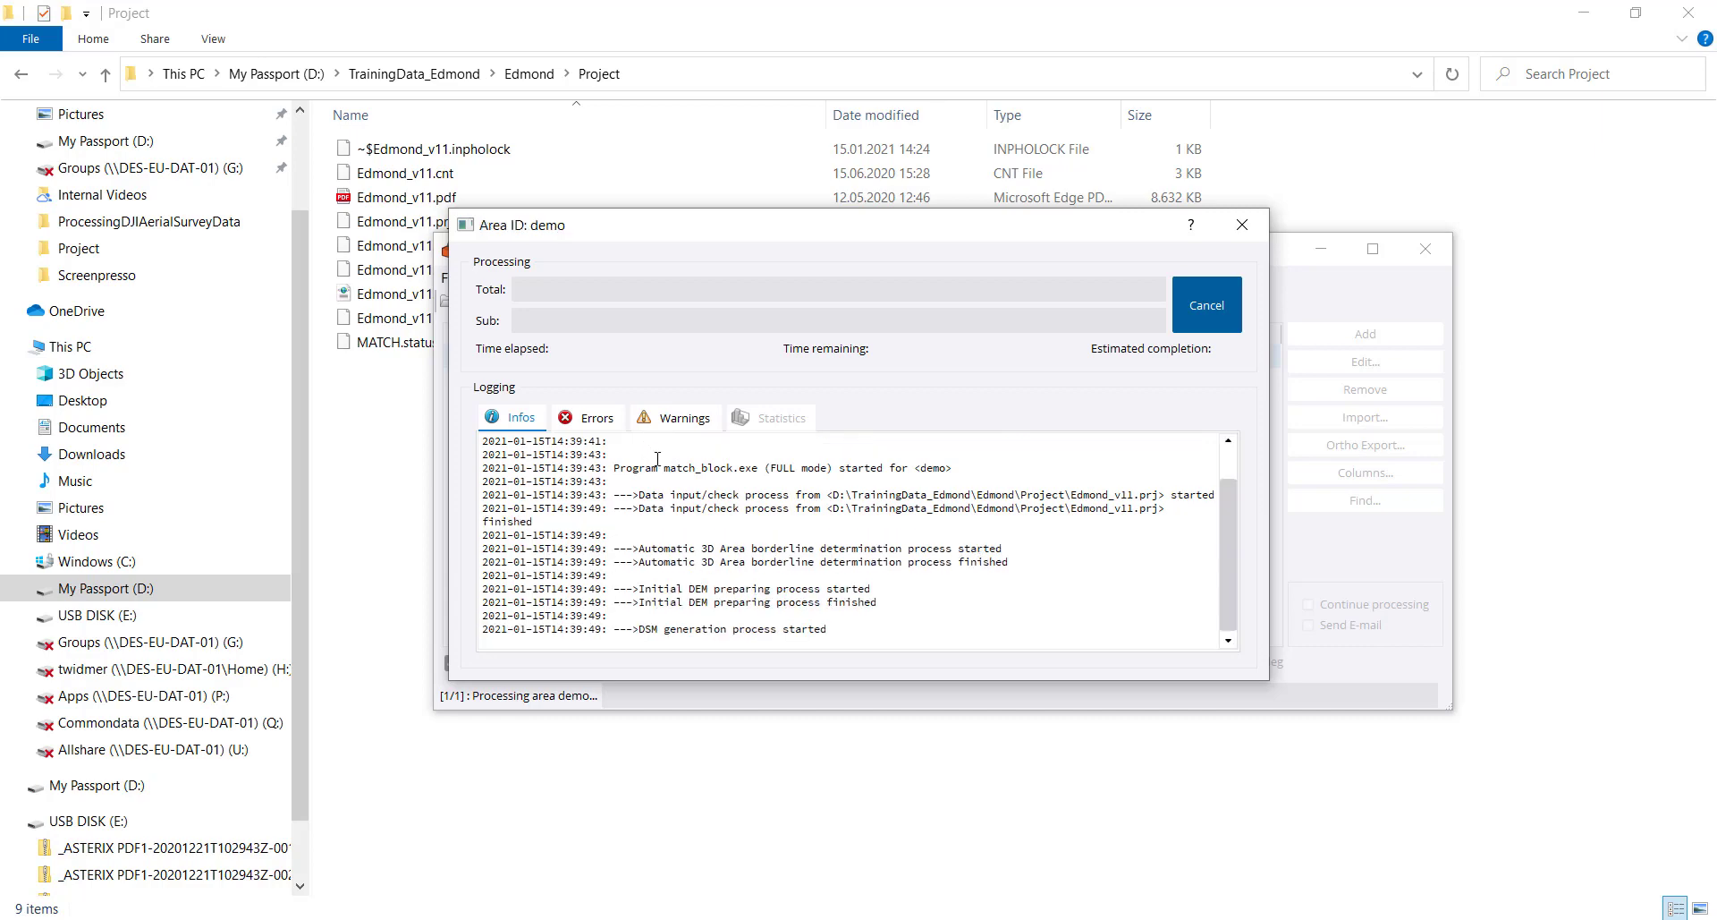
{"action": "scroll", "coordinate": [655, 459], "scroll_direction": "up", "scroll_amount": 1}
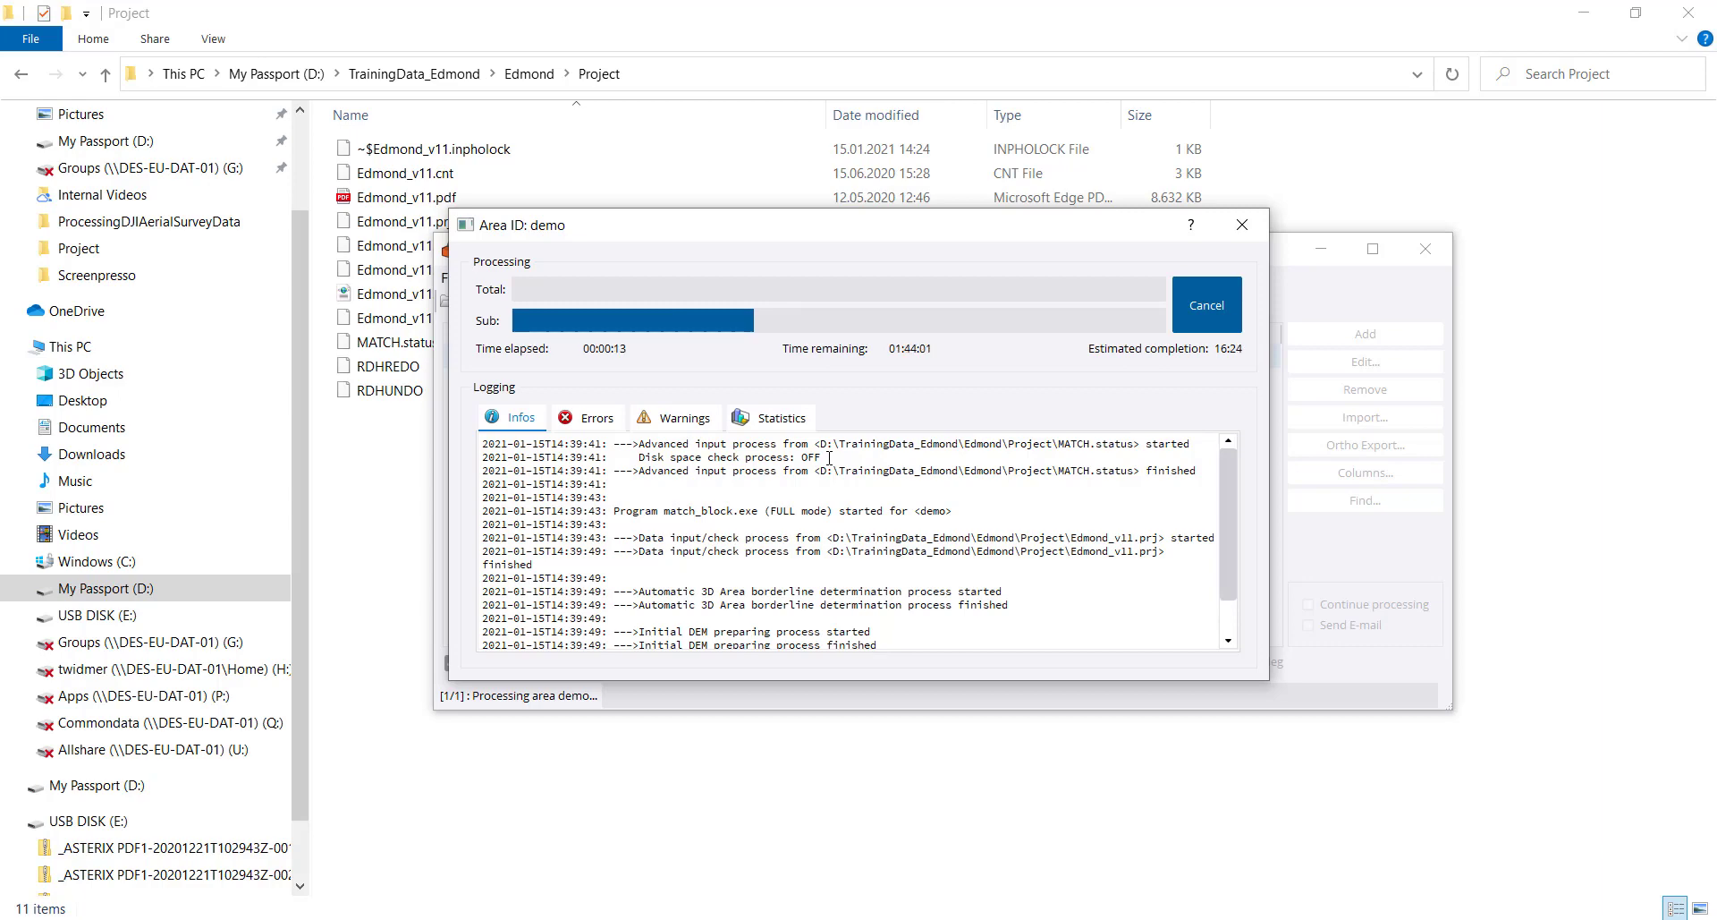
{"action": "left_click", "coordinate": [766, 15]}
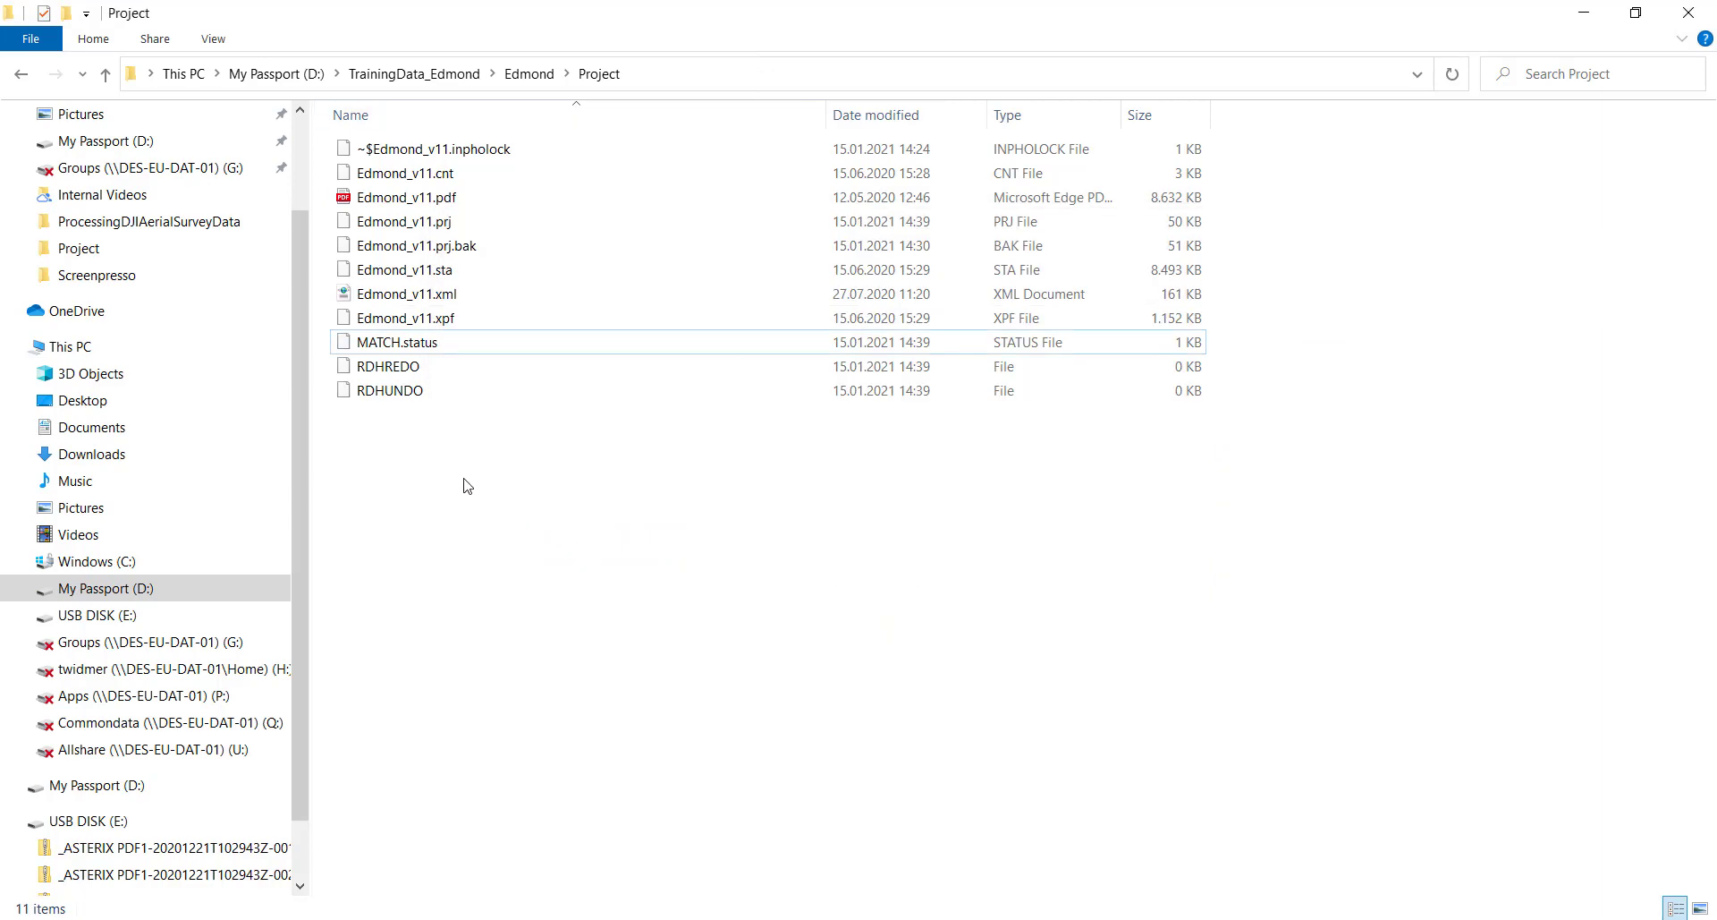
Open demo.log from the Edmond demo_match-status folder.
{"action": "left_click", "coordinate": [517, 78]}
{"action": "double_click", "coordinate": [464, 157]}
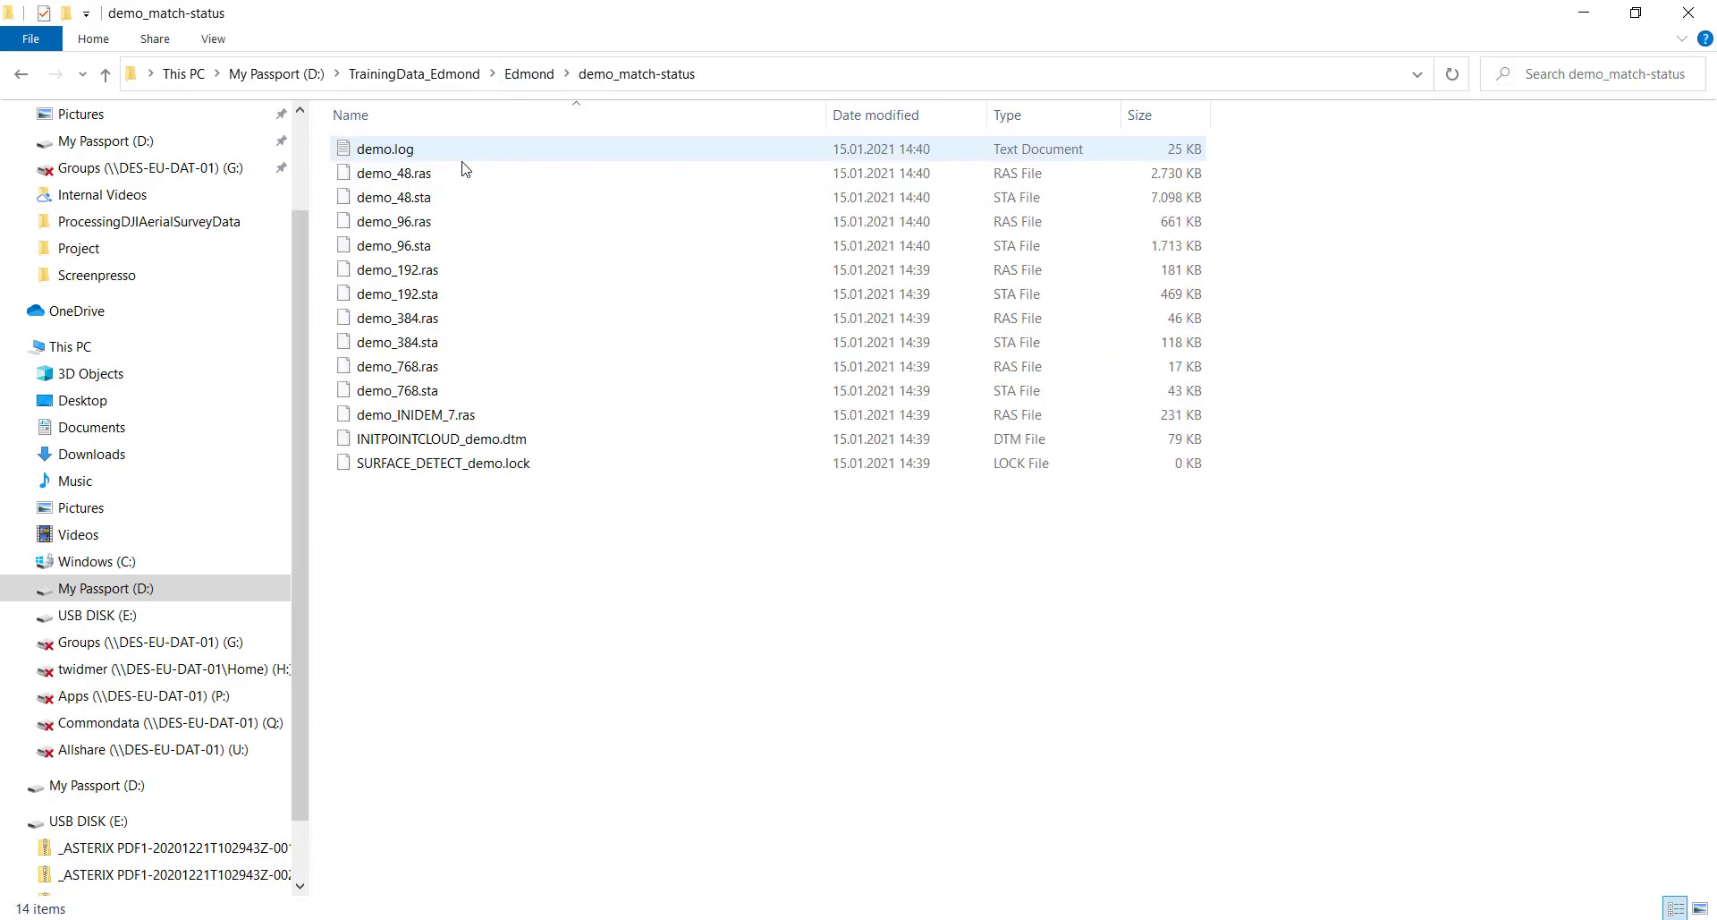
{"action": "double_click", "coordinate": [410, 150]}
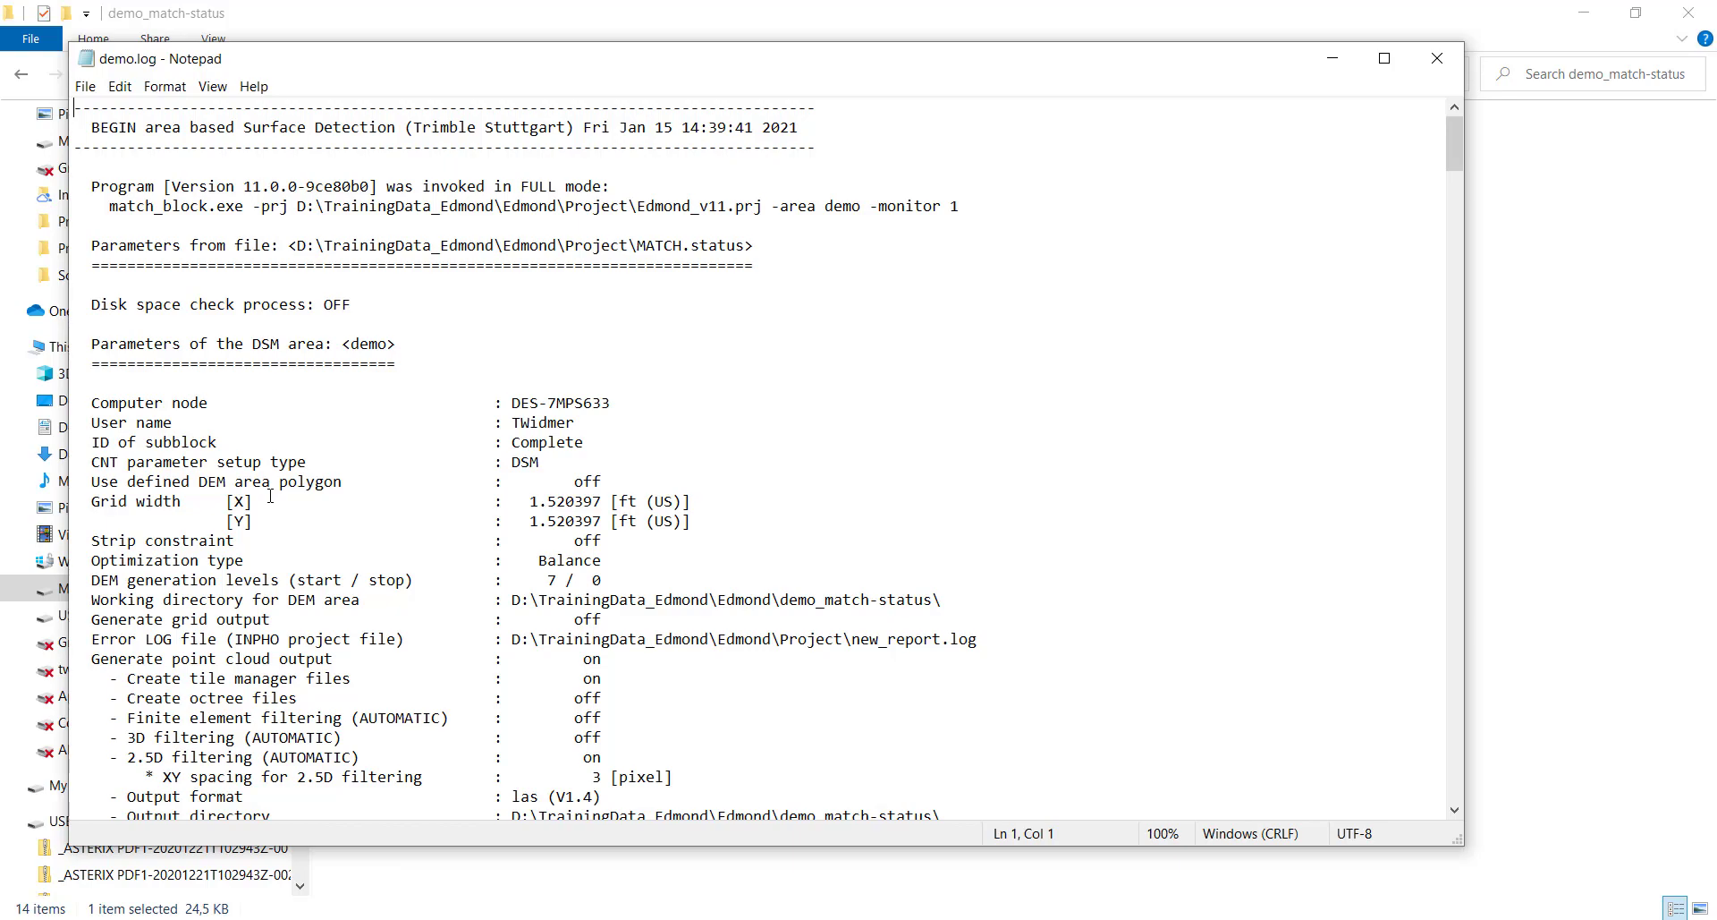
Find the log lines showing parameters read from MATCH.status and Disk space check process: OFF.
{"action": "scroll", "coordinate": [270, 495], "scroll_direction": "down", "scroll_amount": 19}
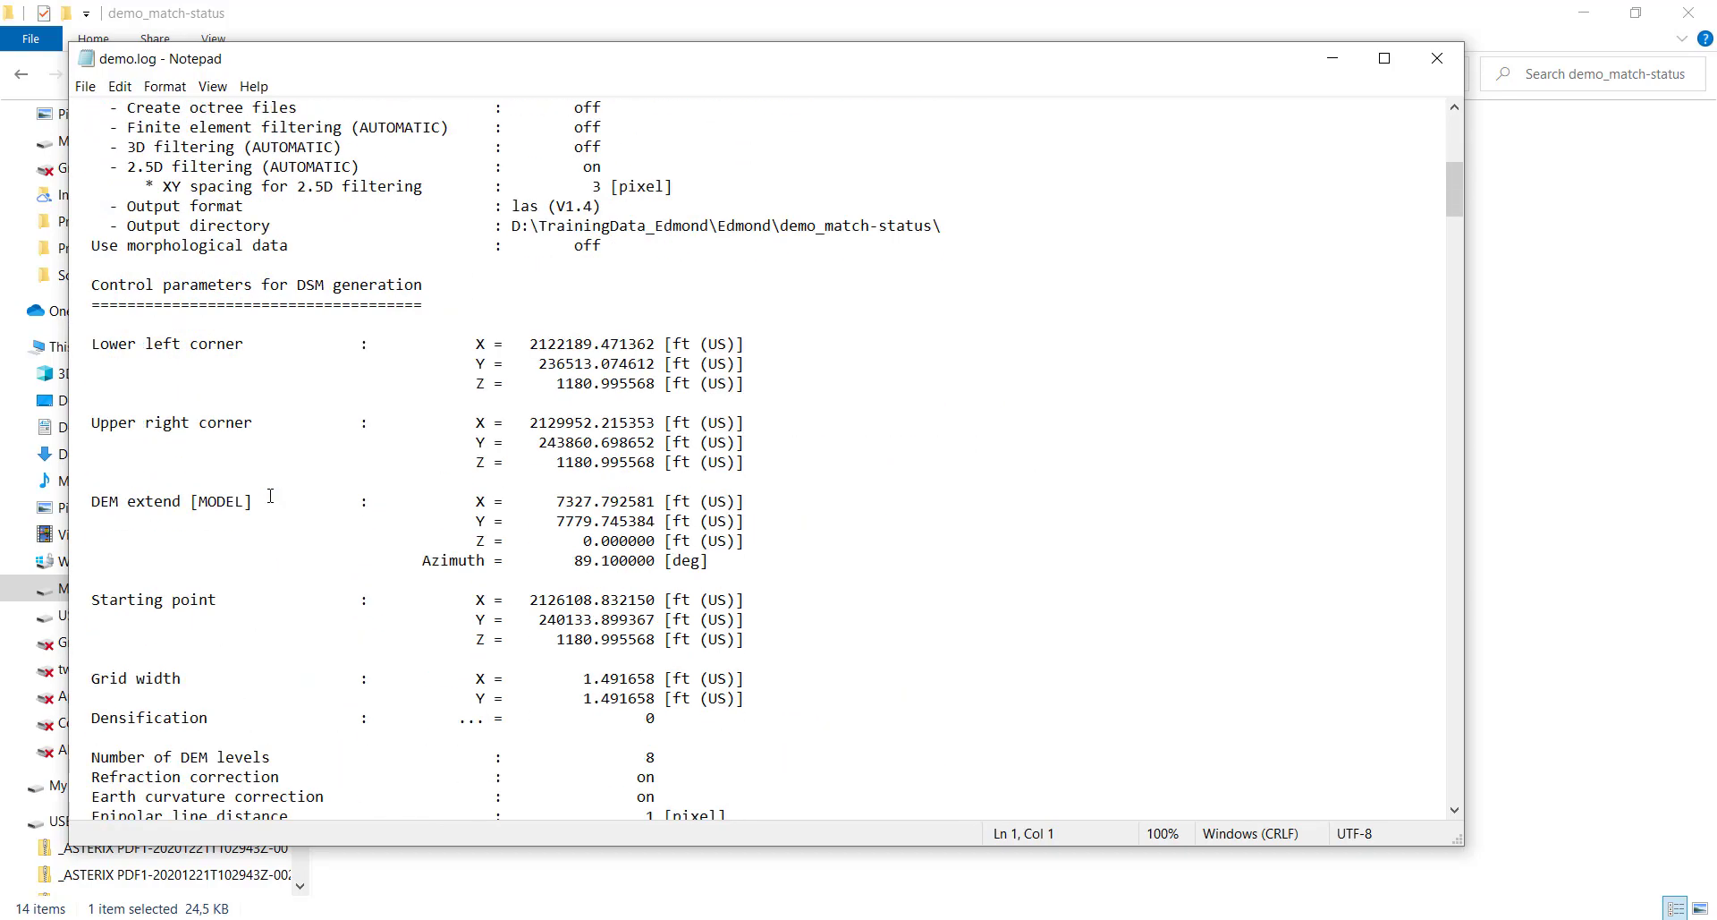
{"action": "scroll", "coordinate": [270, 495], "scroll_direction": "down", "scroll_amount": 9}
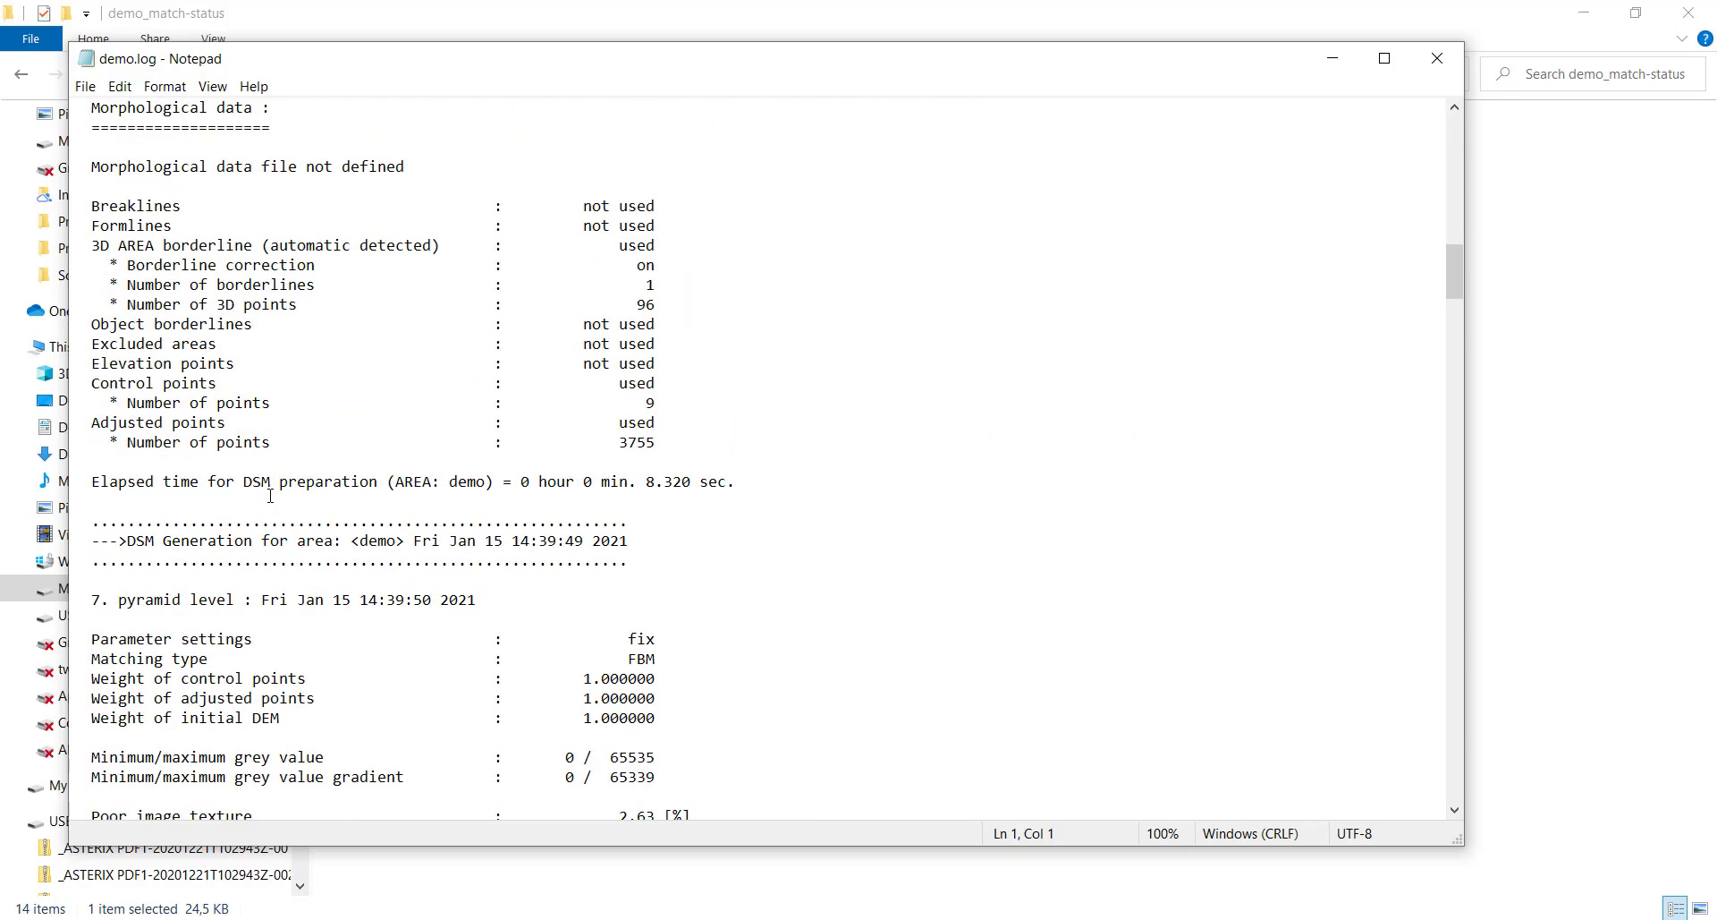
{"action": "scroll", "coordinate": [270, 495], "scroll_direction": "down", "scroll_amount": 6}
{"action": "scroll", "coordinate": [270, 496], "scroll_direction": "up", "scroll_amount": 14}
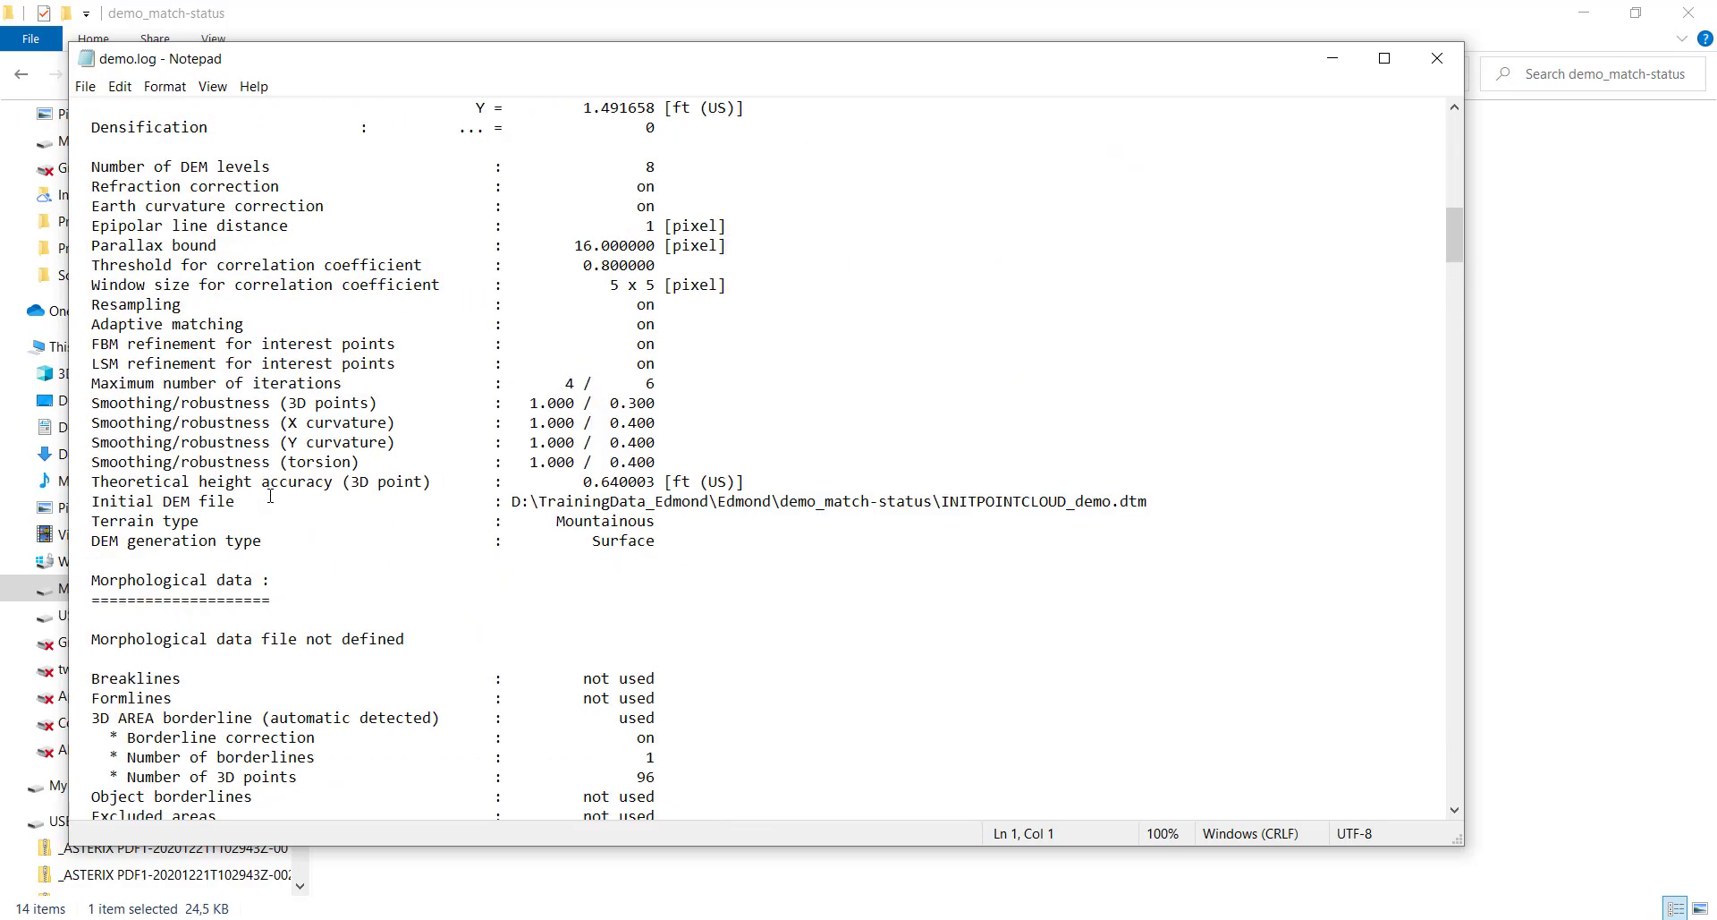
{"action": "scroll", "coordinate": [270, 495], "scroll_direction": "up", "scroll_amount": 20}
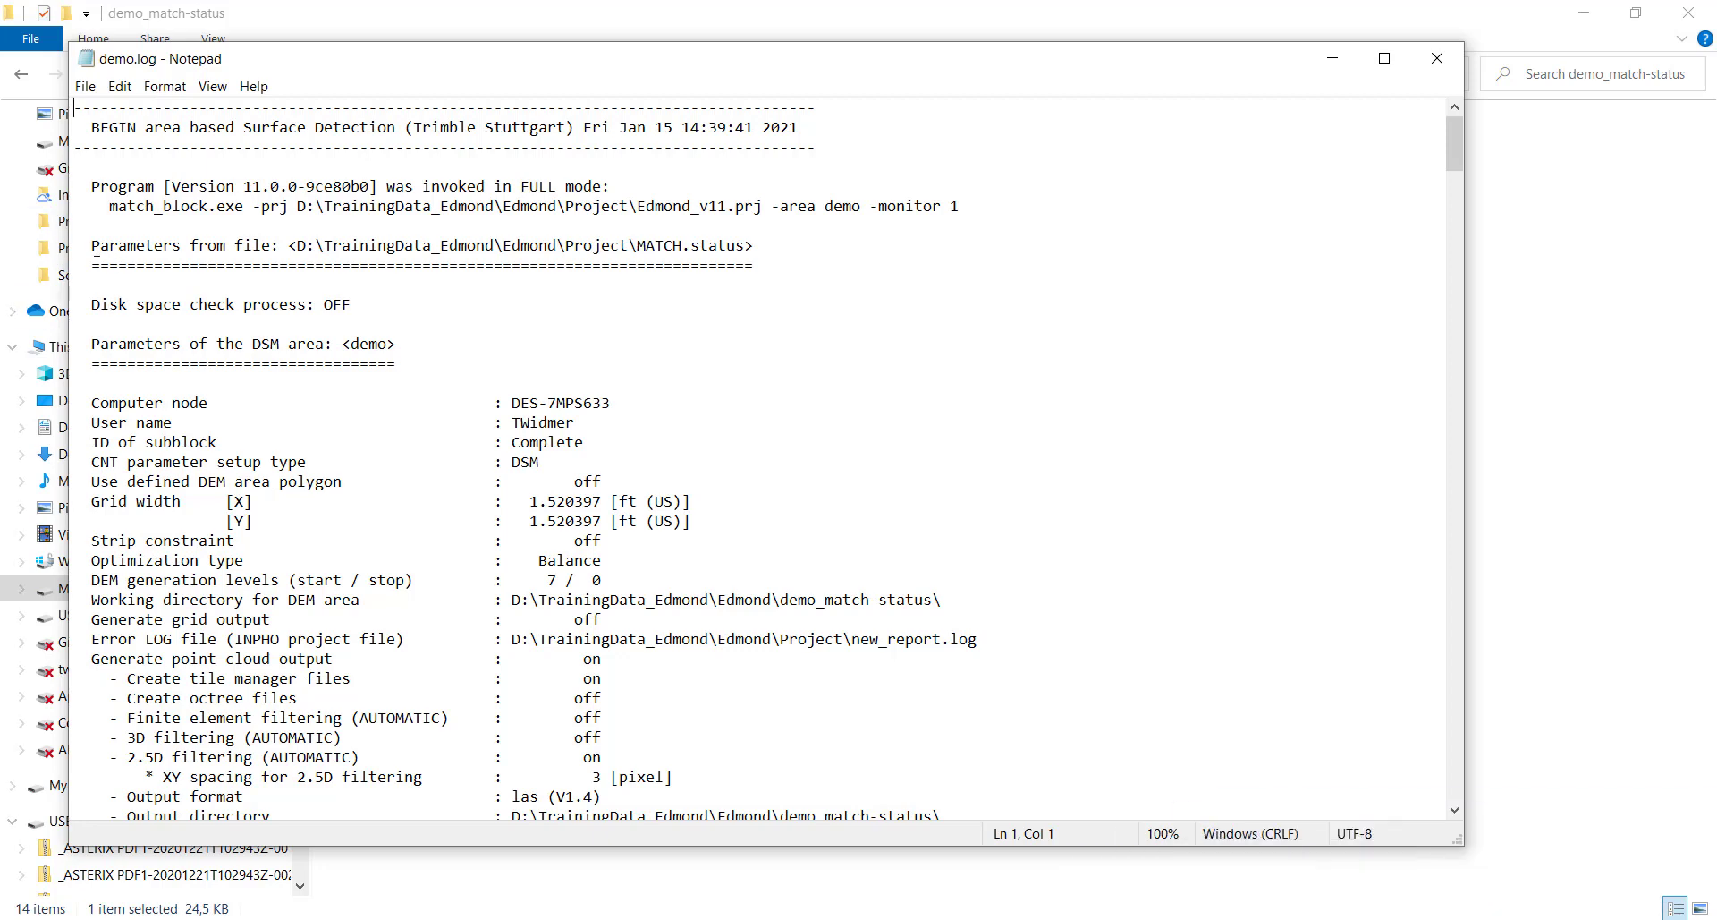
{"action": "left_click_drag", "start_coordinate": [93, 247], "coordinate": [826, 313]}
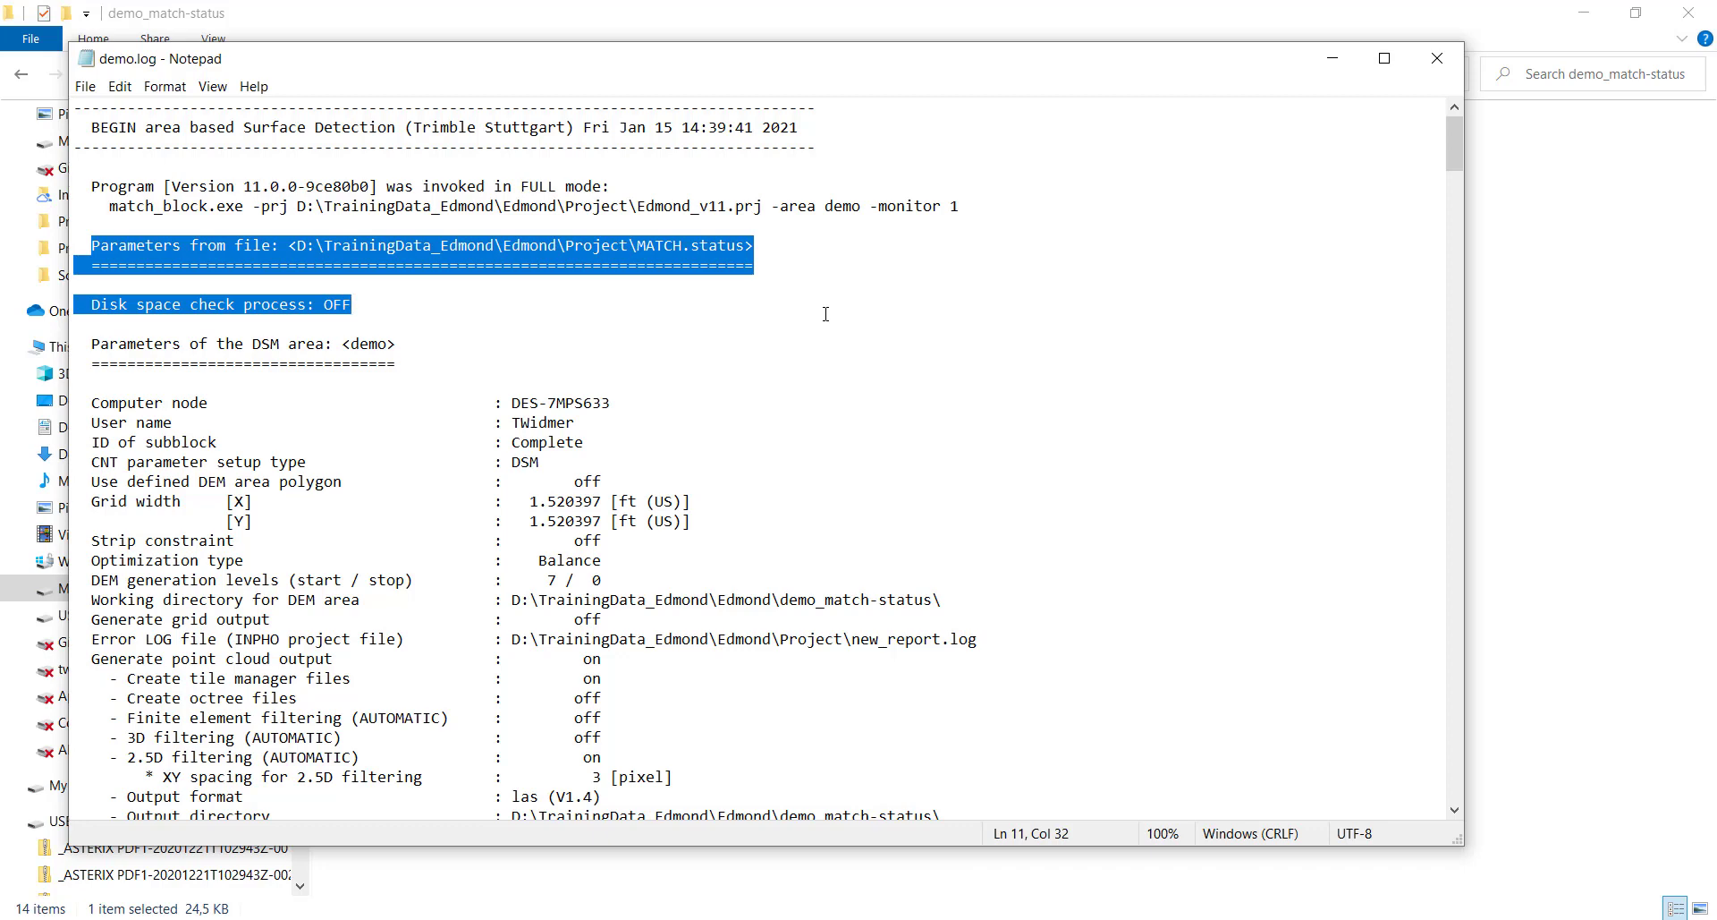
{"action": "left_click", "coordinate": [449, 311]}
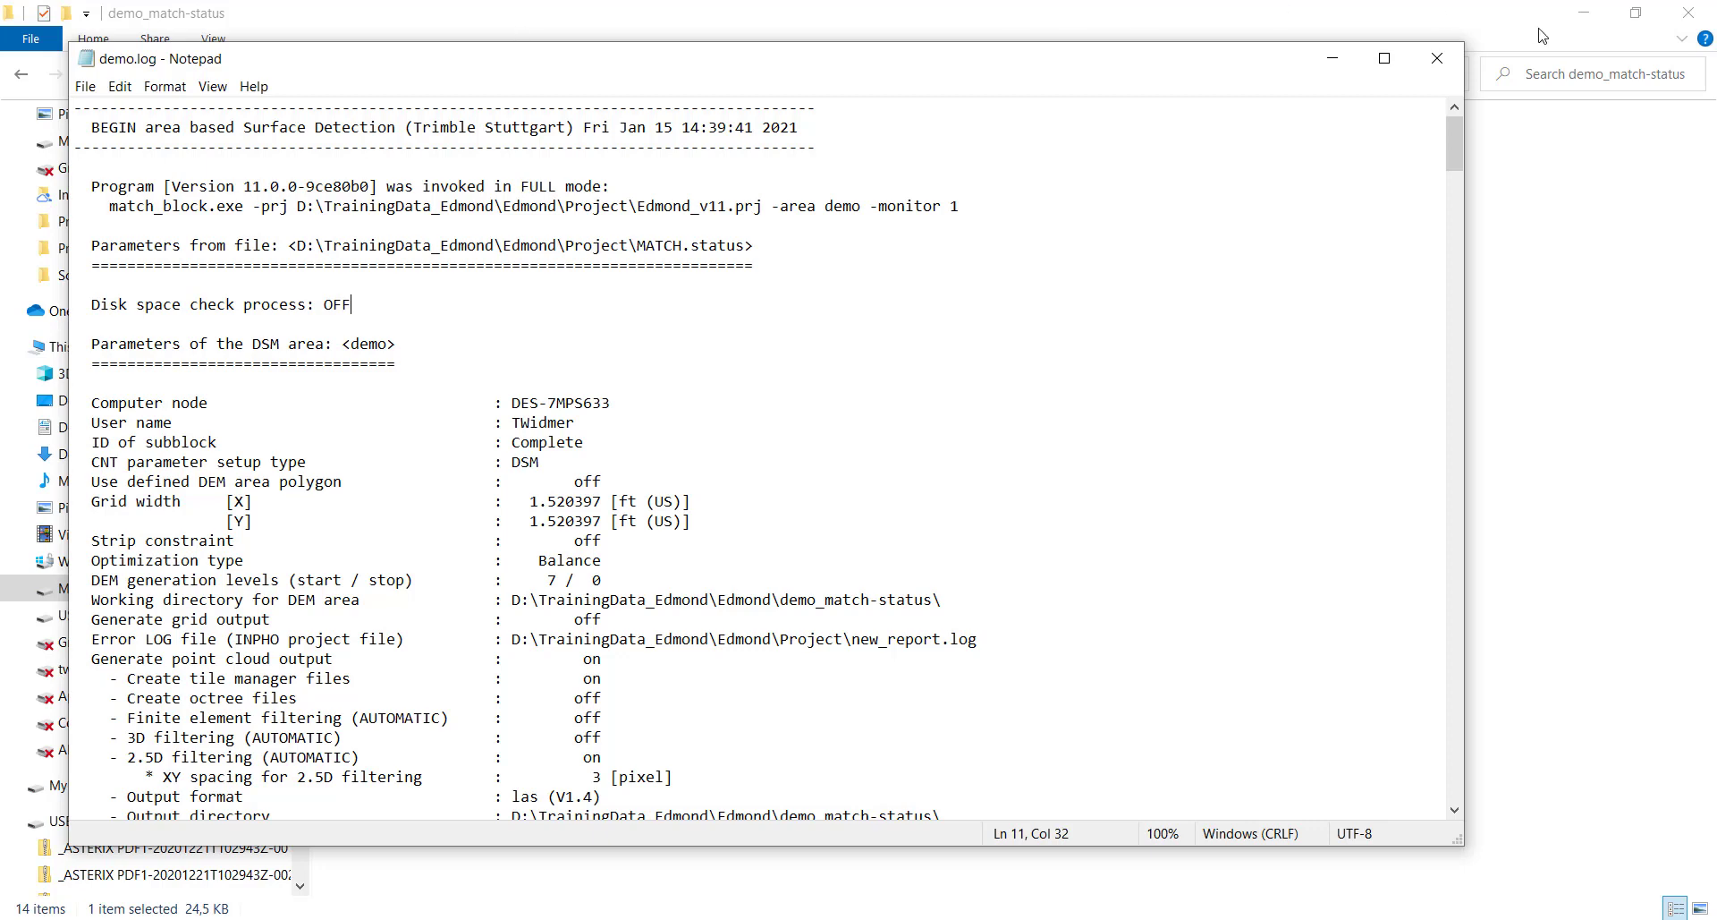
Close Notepad and select MATCH.status in the Edmond Project folder to check its size.
{"action": "left_click", "coordinate": [1425, 50]}
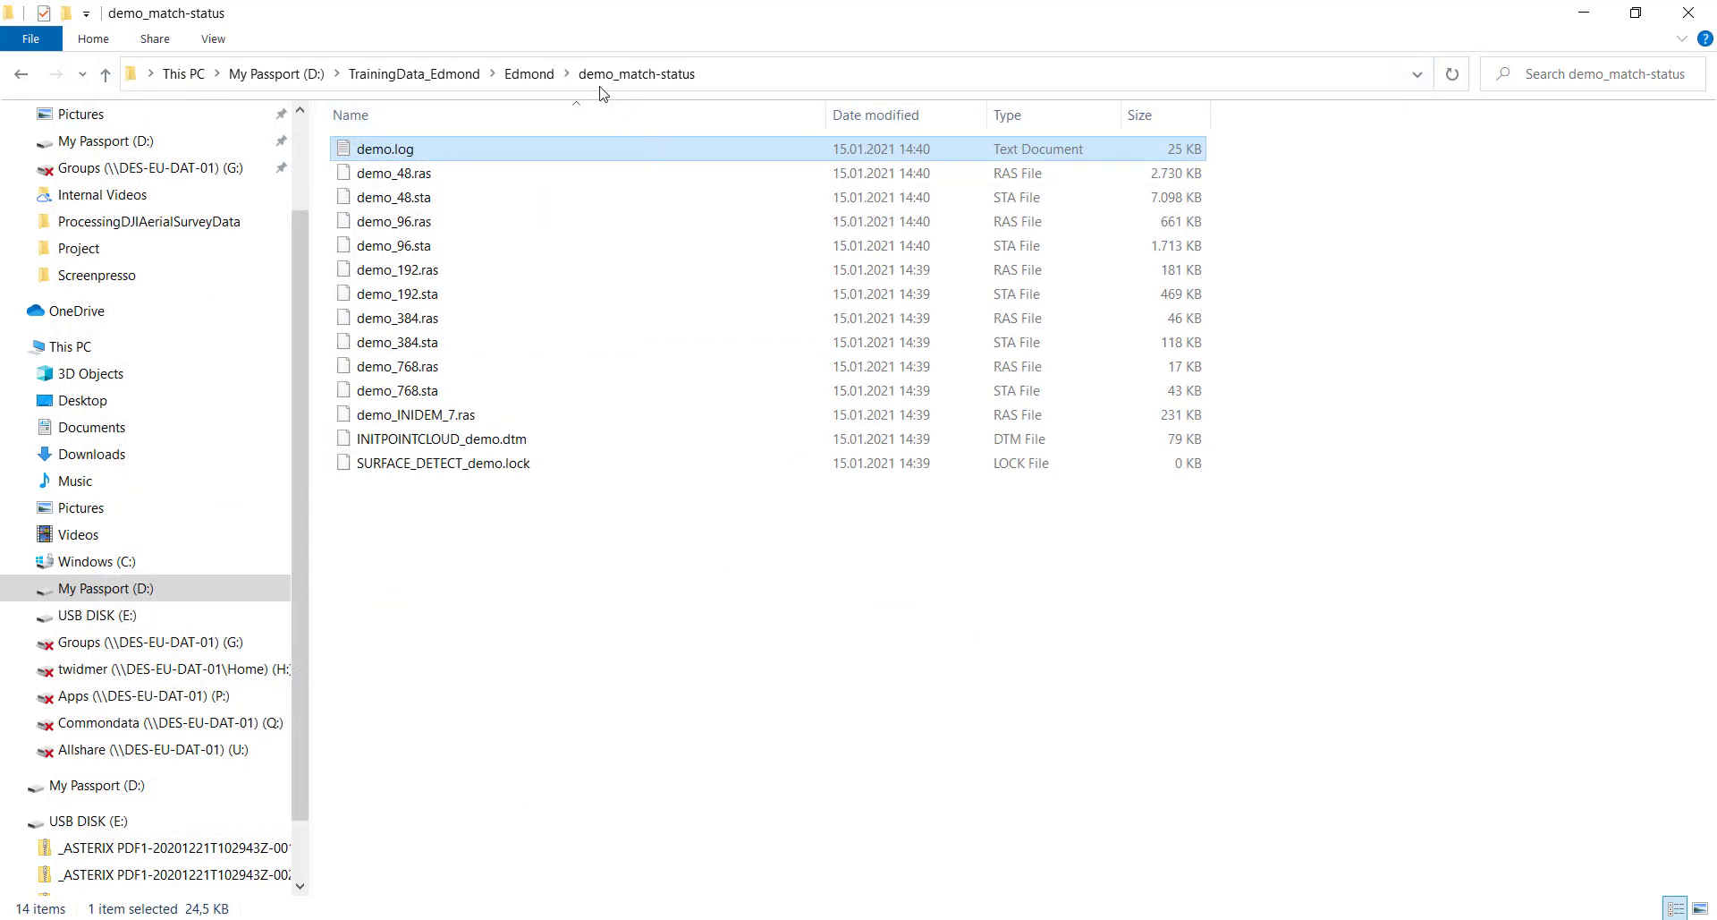
{"action": "left_click", "coordinate": [526, 75]}
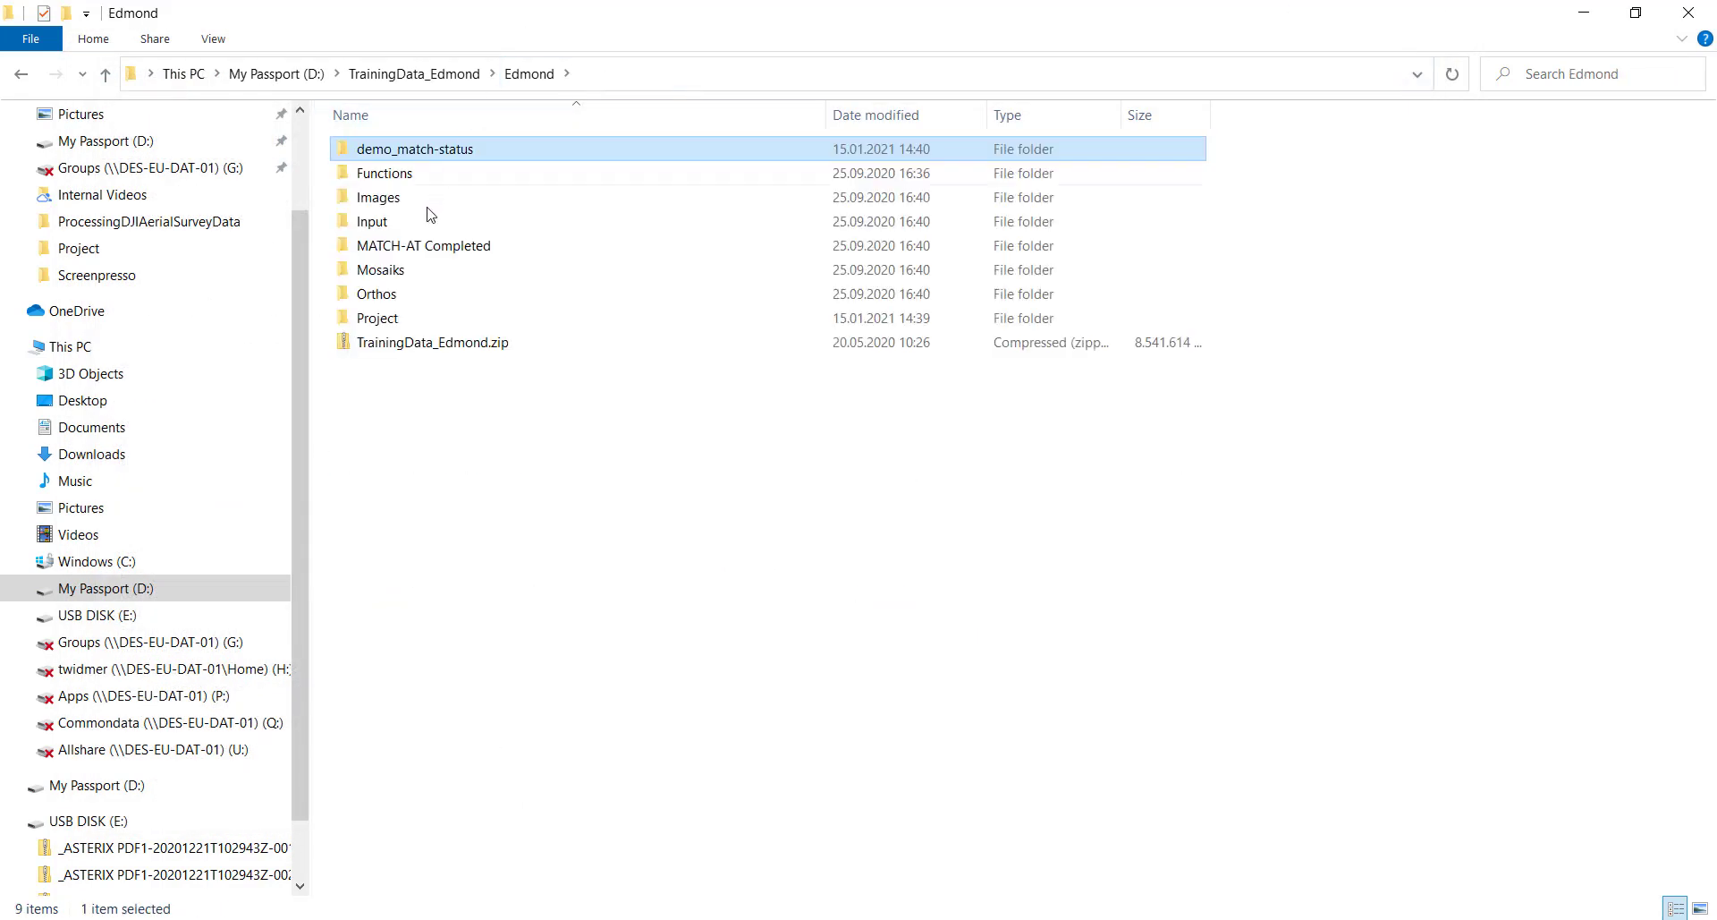
{"action": "double_click", "coordinate": [409, 322]}
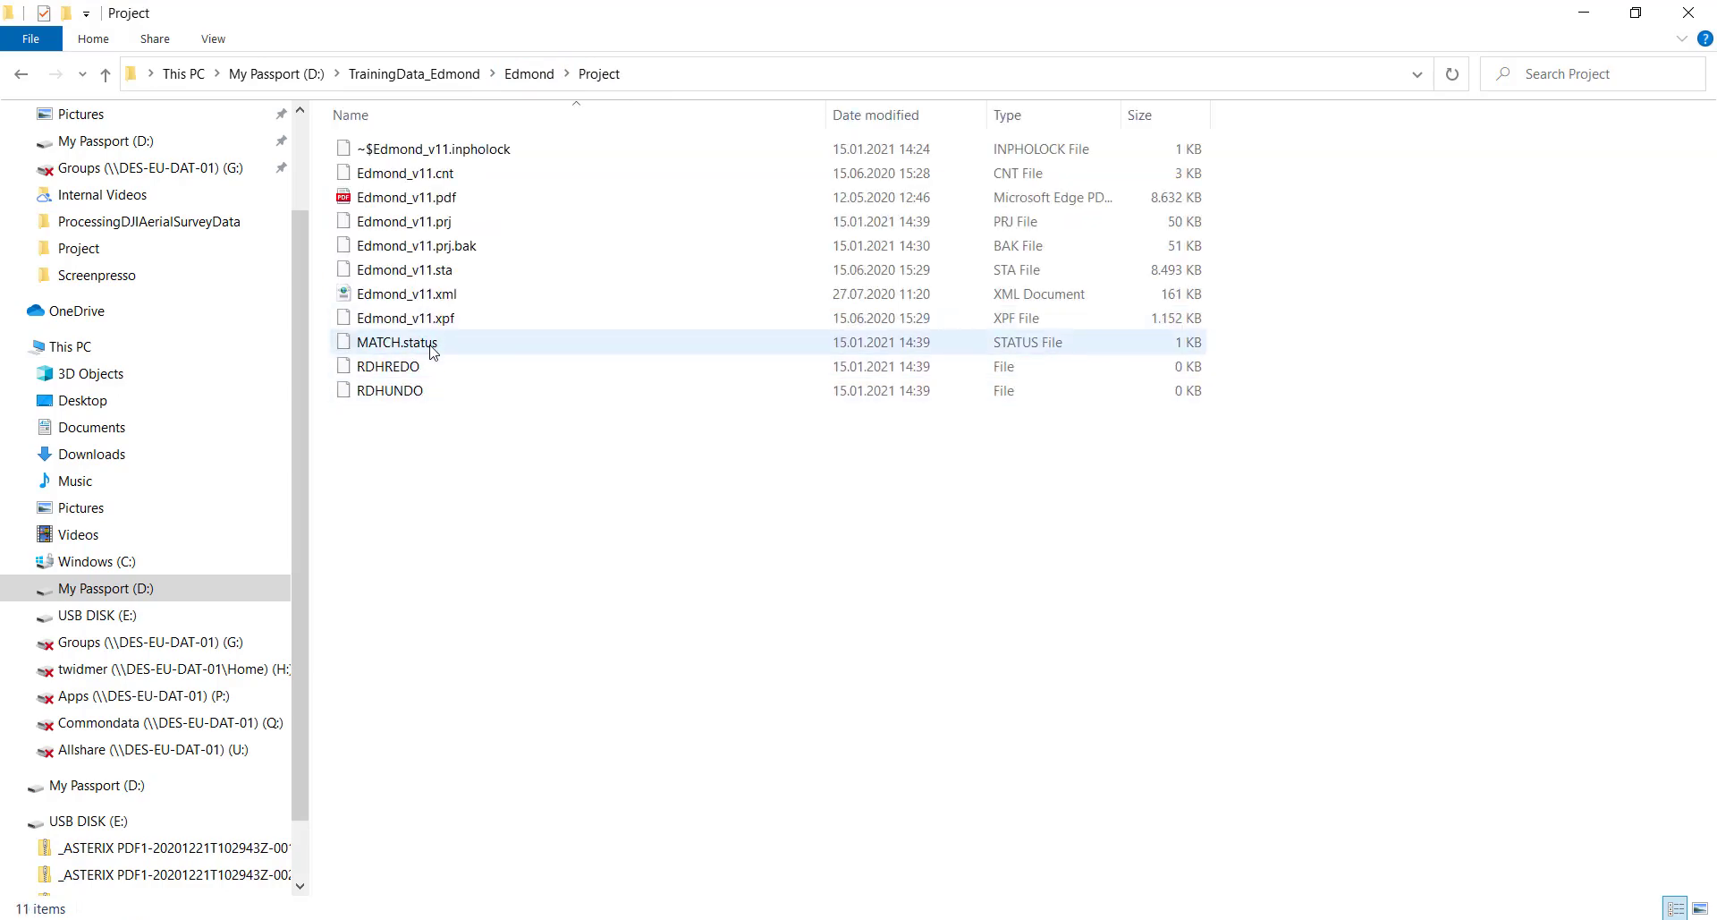
{"action": "left_click", "coordinate": [431, 346]}
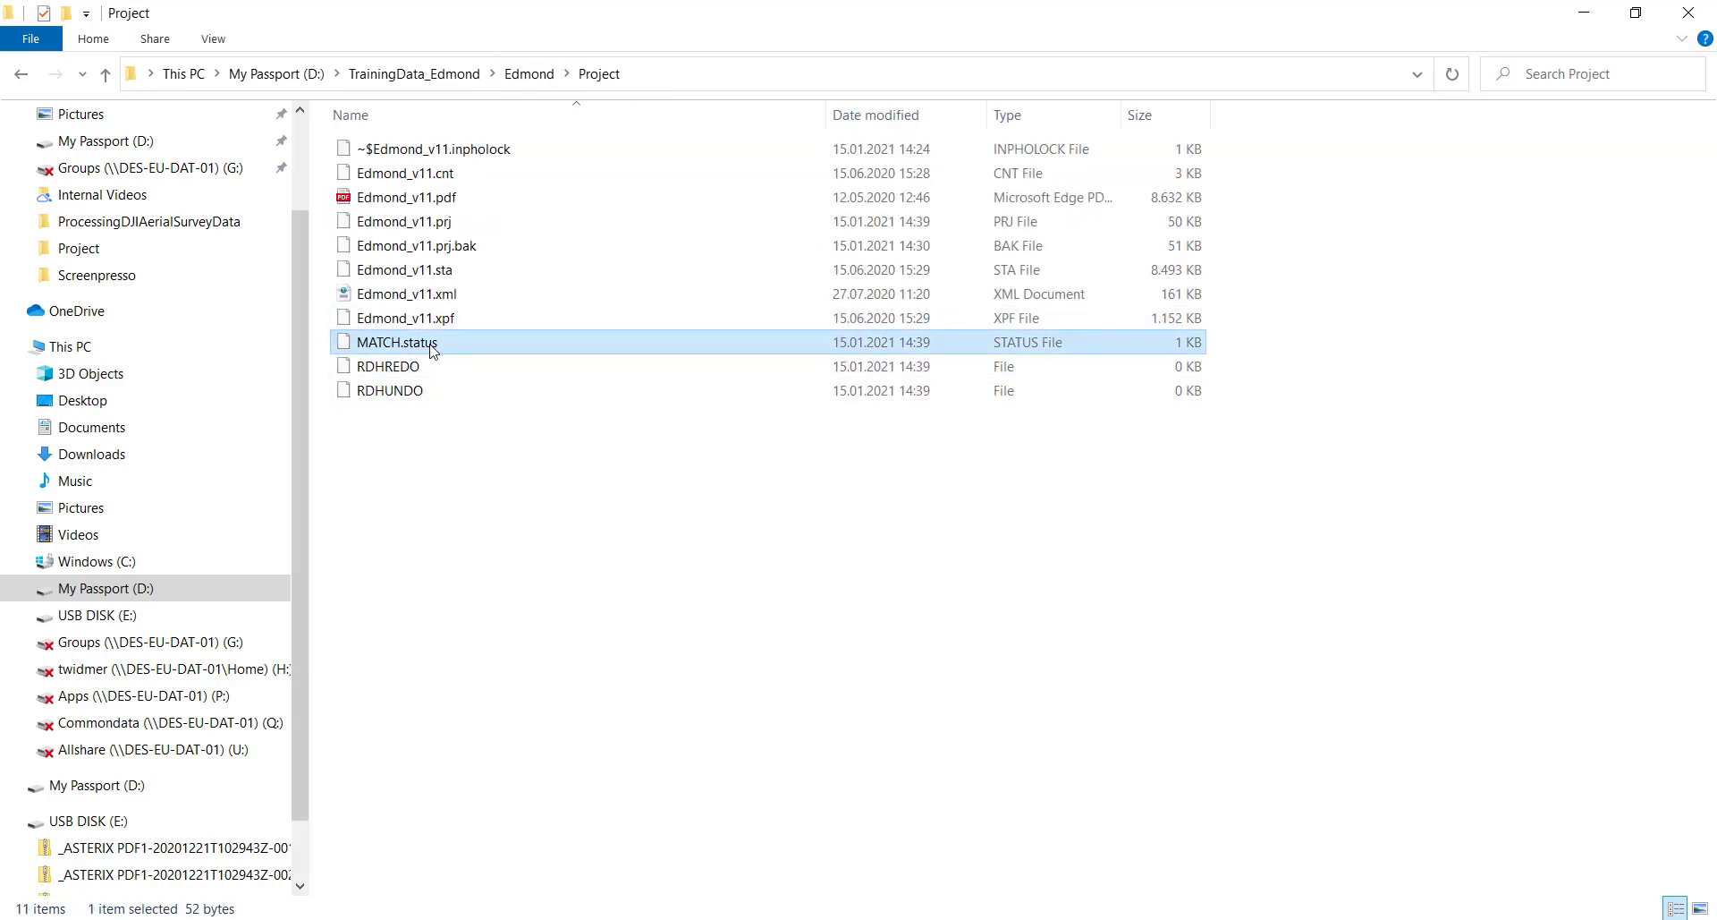